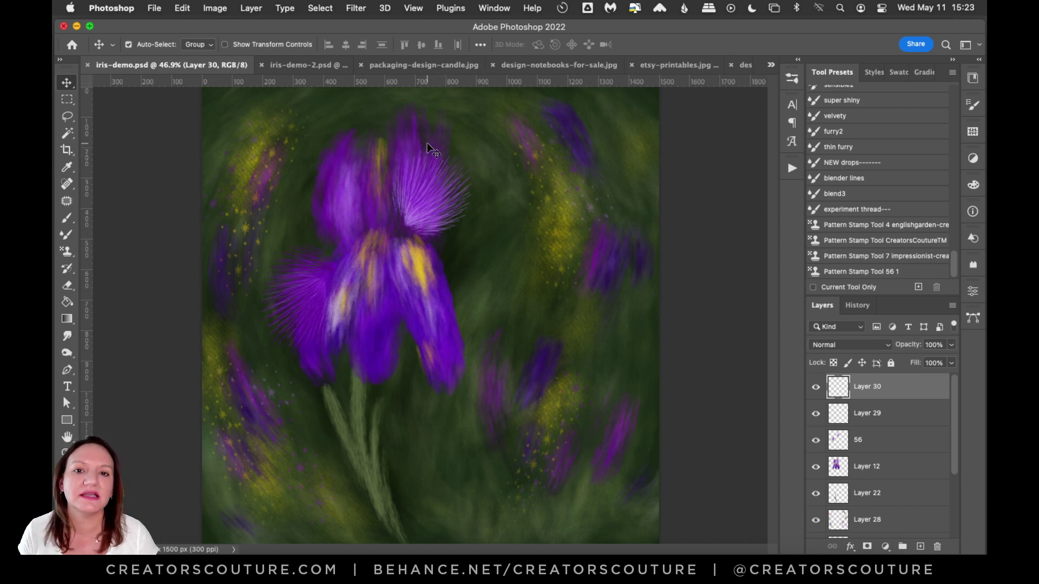
Close the packaging-design-candle, design-notebooks-for-sale, etsy-printables and design-cards-for-sale mockup images after viewing them.
click(418, 65)
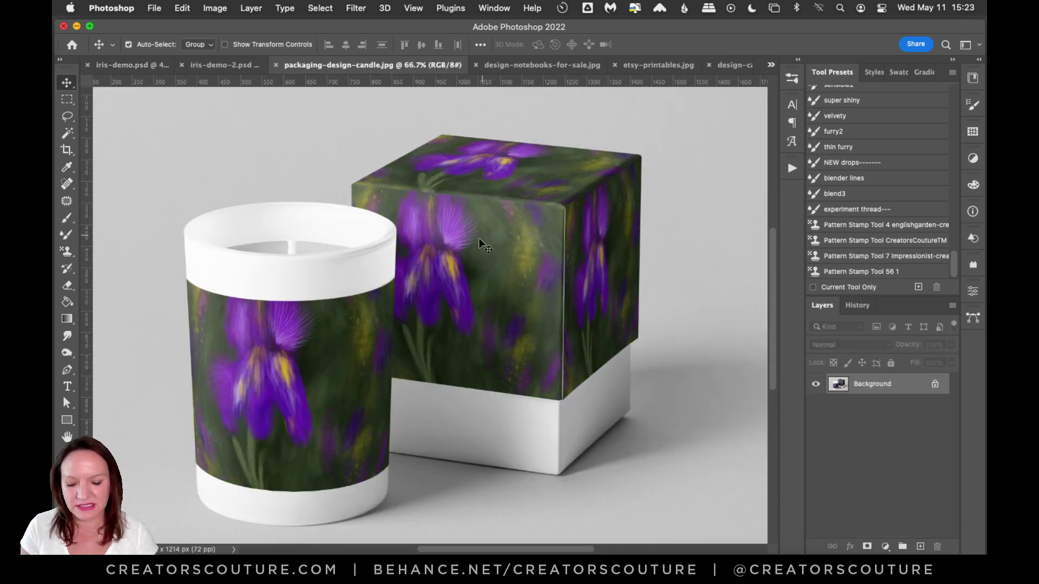
key(super+w)
click(475, 62)
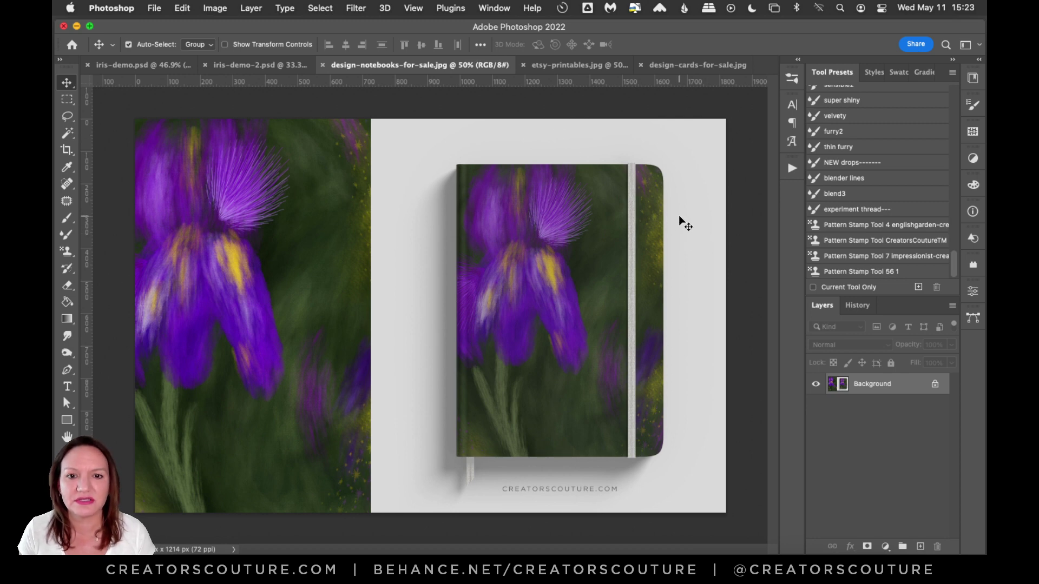
key(super+w)
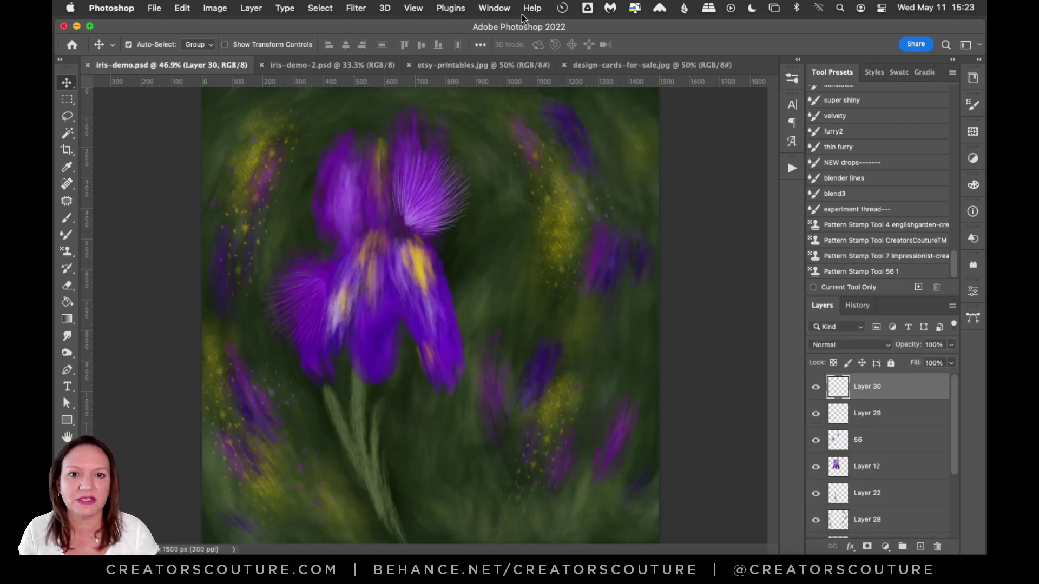
click(482, 65)
key(super+w)
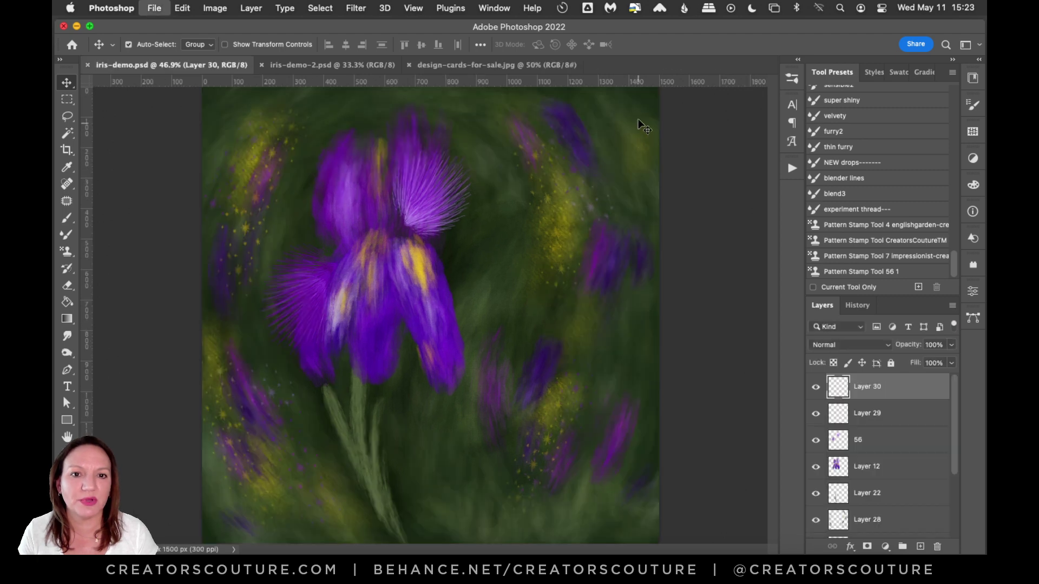
click(558, 65)
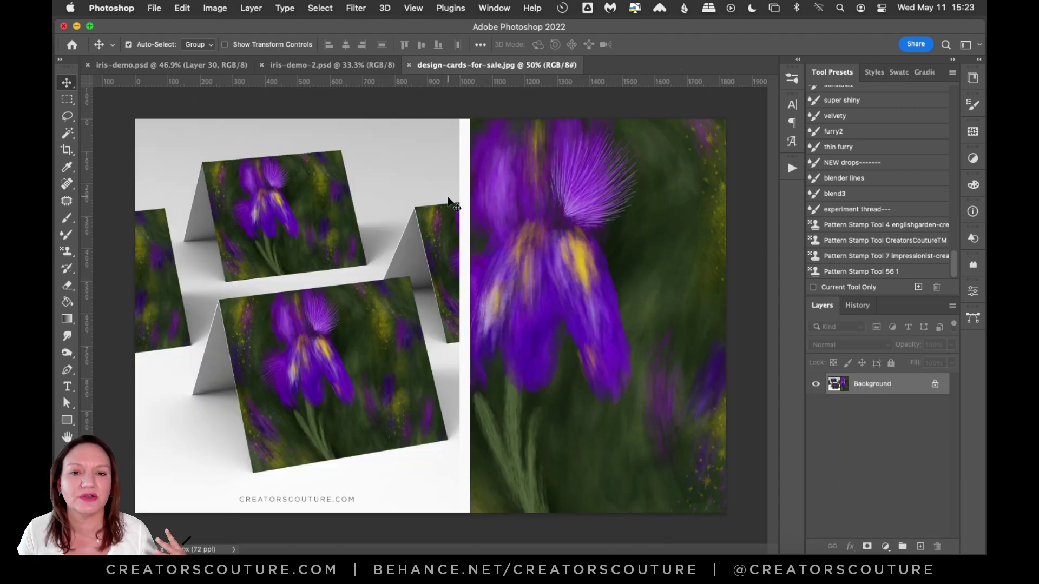
key(super+w)
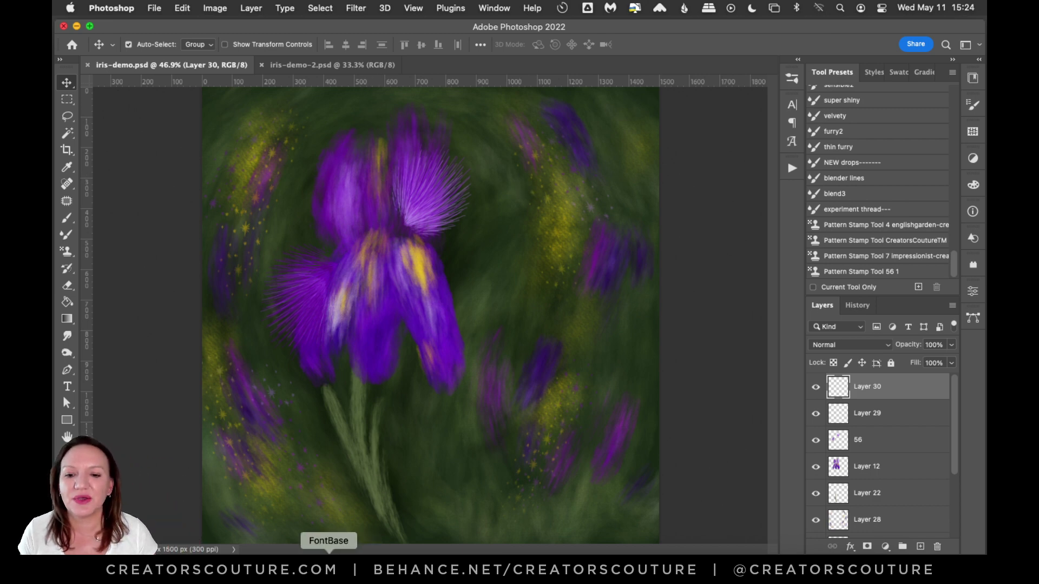
Switch to Chrome, view the iris reference photo and bring up the Pinterest results for purple iris.
click(313, 557)
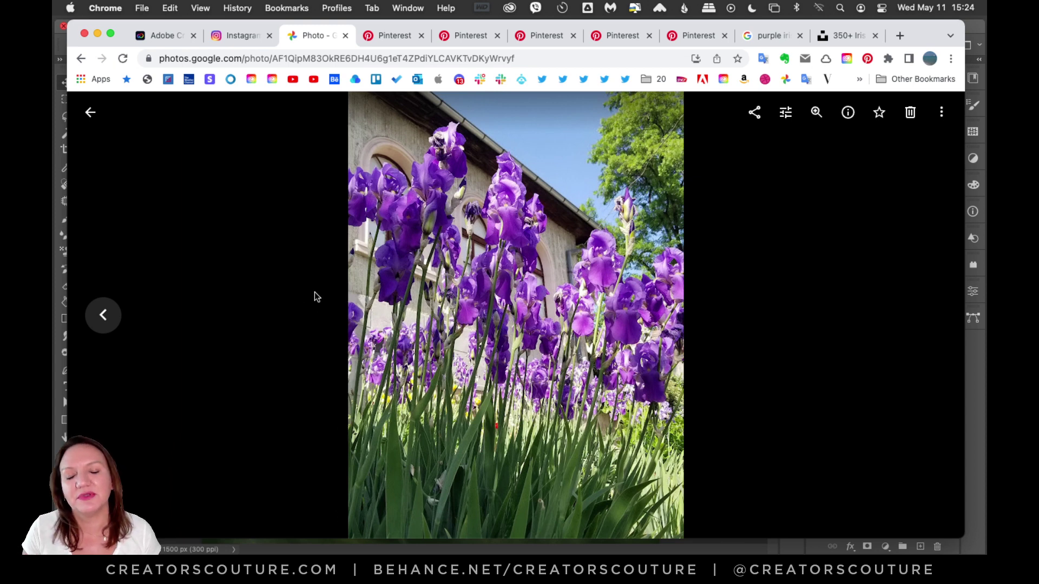
click(392, 40)
click(618, 40)
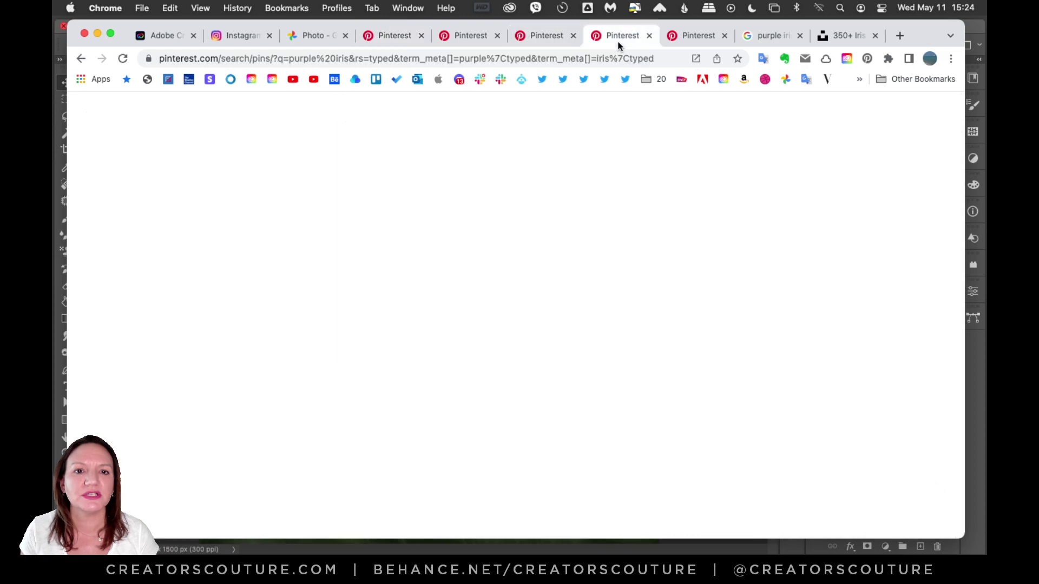
key(super+alt+Left)
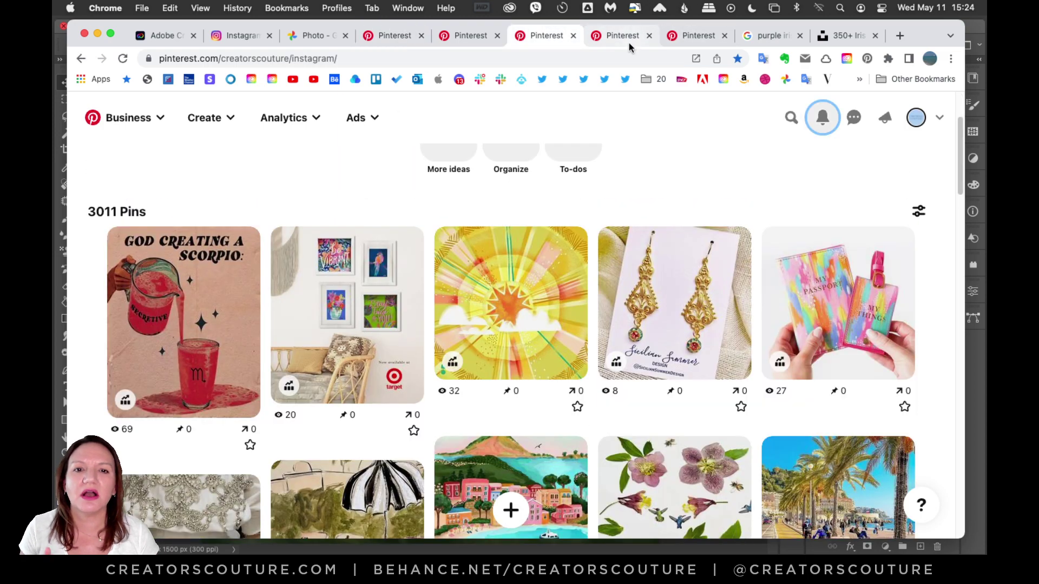
click(630, 47)
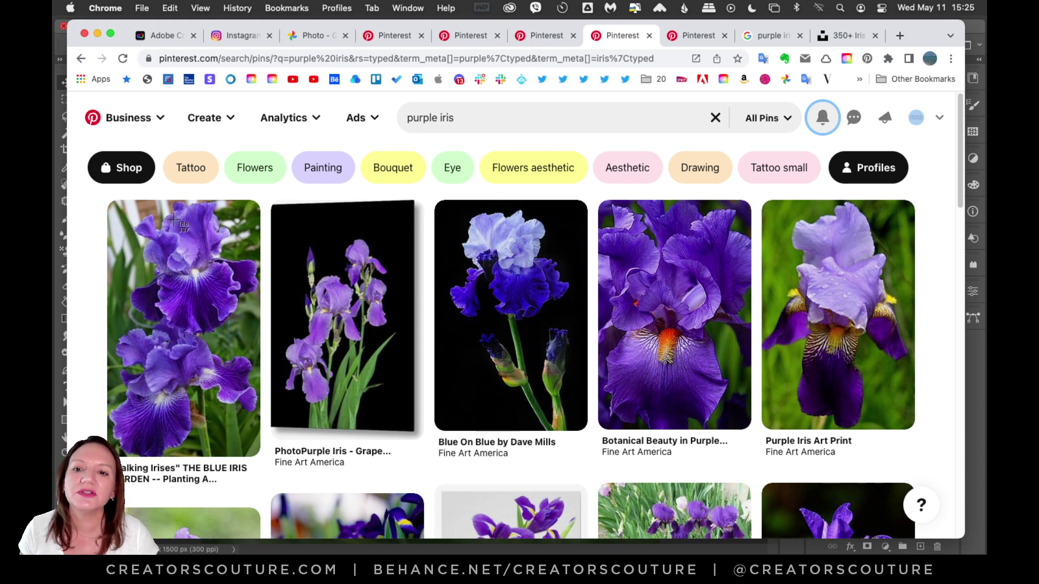
Capture screenshots of small petal areas from the first, fourth and fifth purple iris pins, and view the Pinterest shop results.
drag(171, 219, 209, 260)
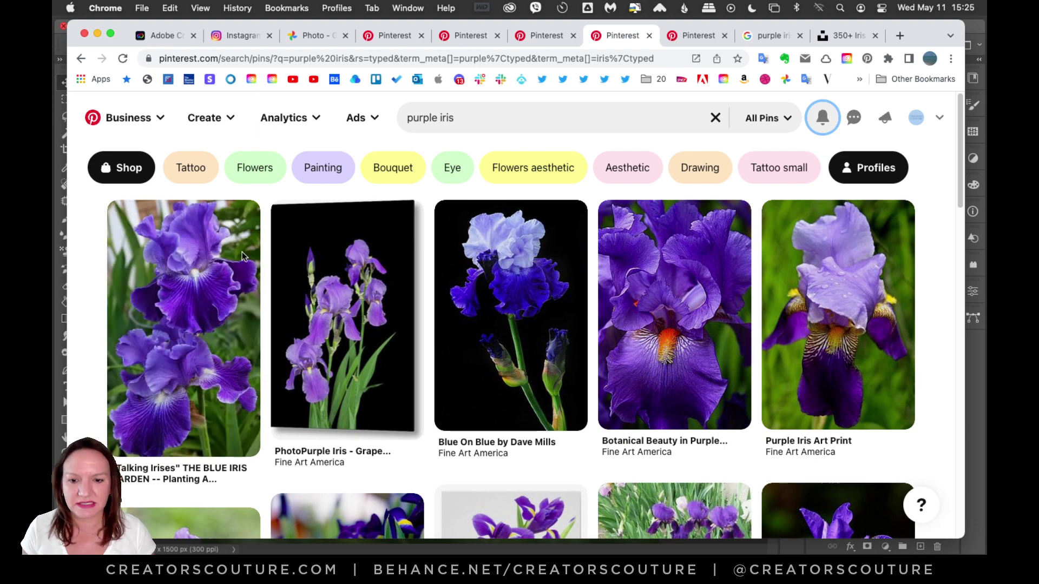
key(super+shift+4)
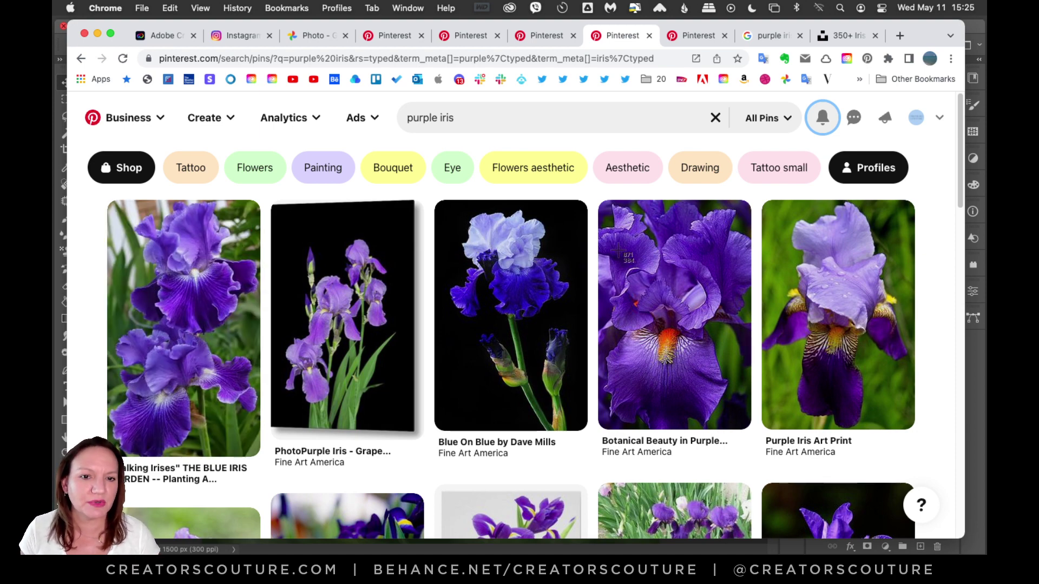
drag(618, 245, 667, 273)
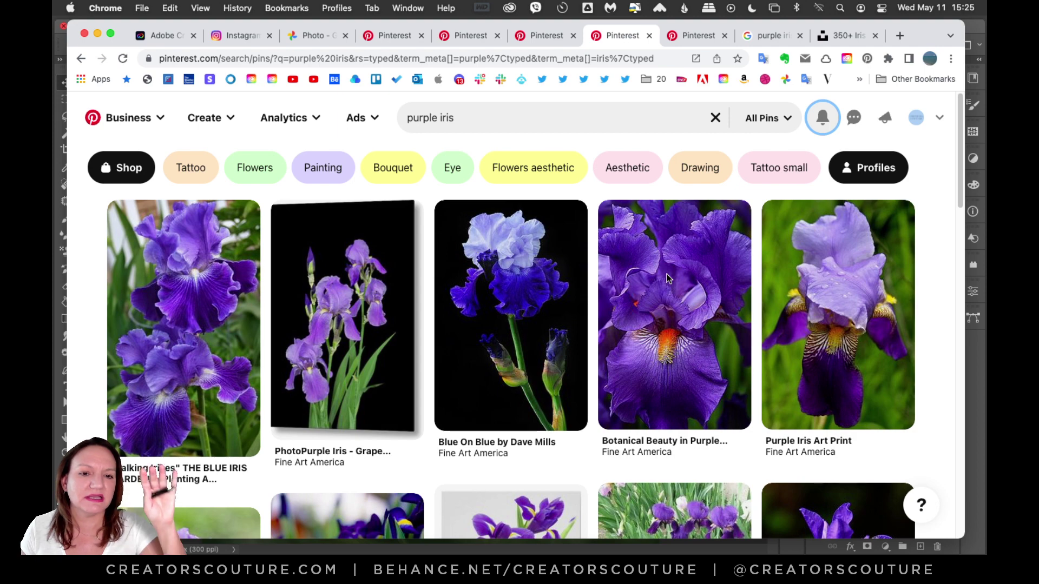
key(super+shift+4)
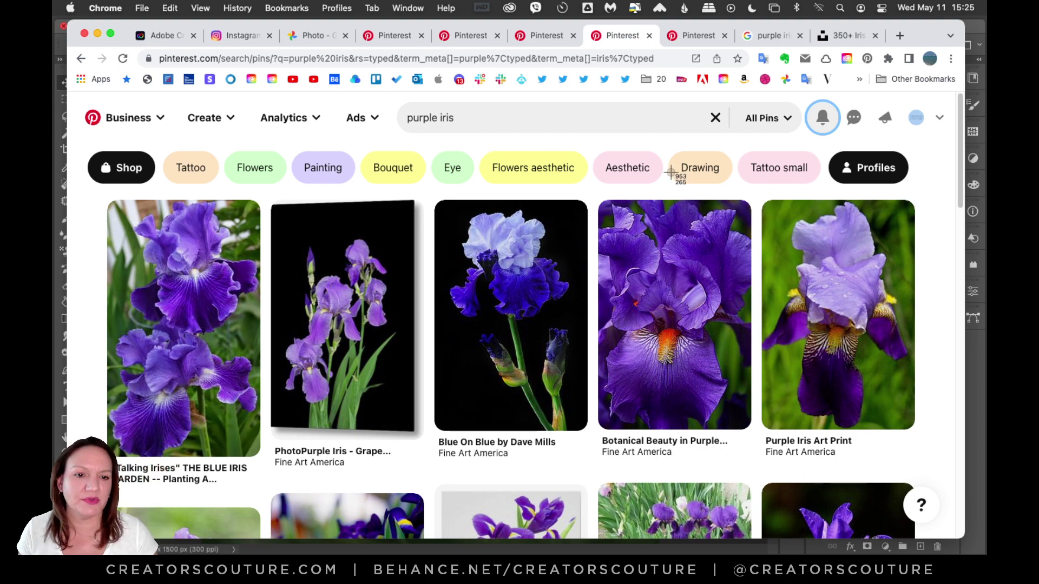
drag(818, 234, 870, 309)
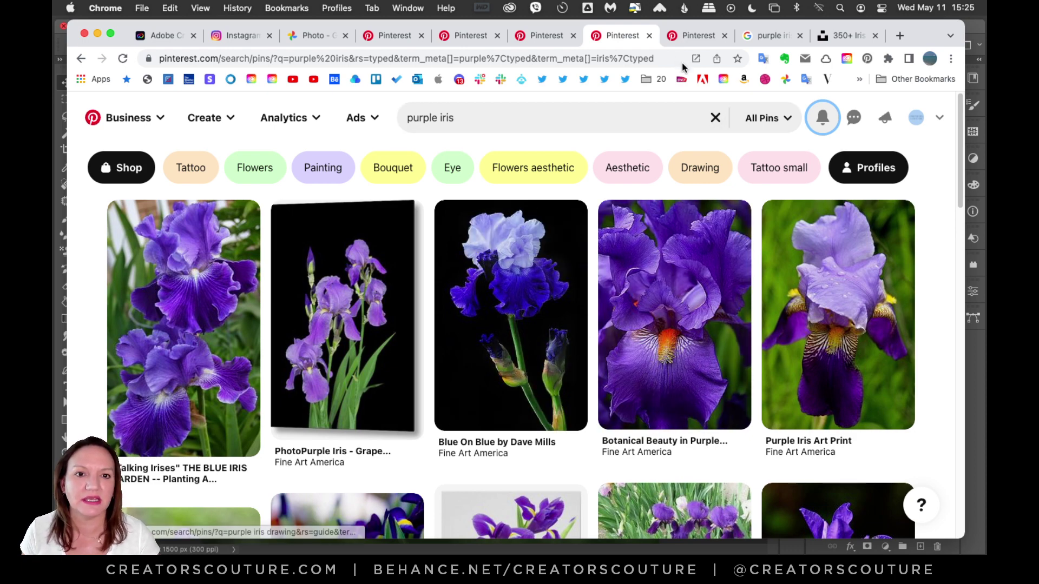
click(696, 35)
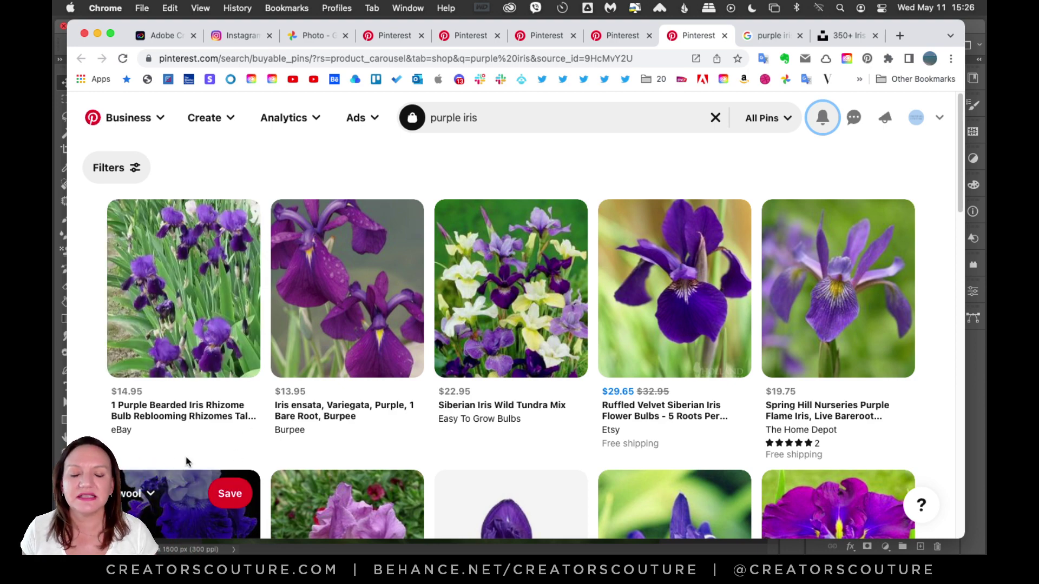
Switch to Finder and open the three new petal screenshots from the Desktop folder in Photoshop.
key(super+Tab)
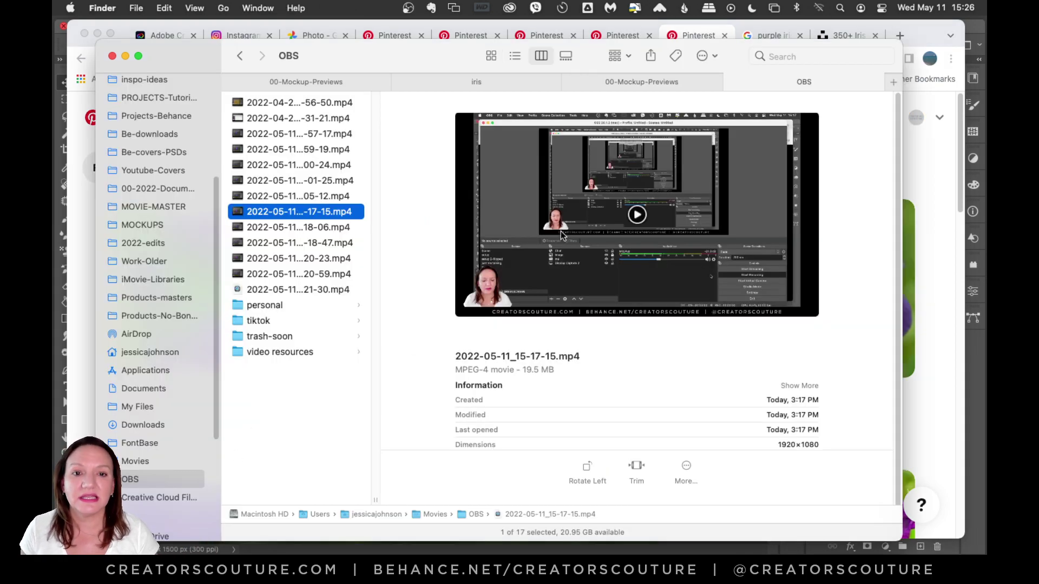
key(super+shift+h)
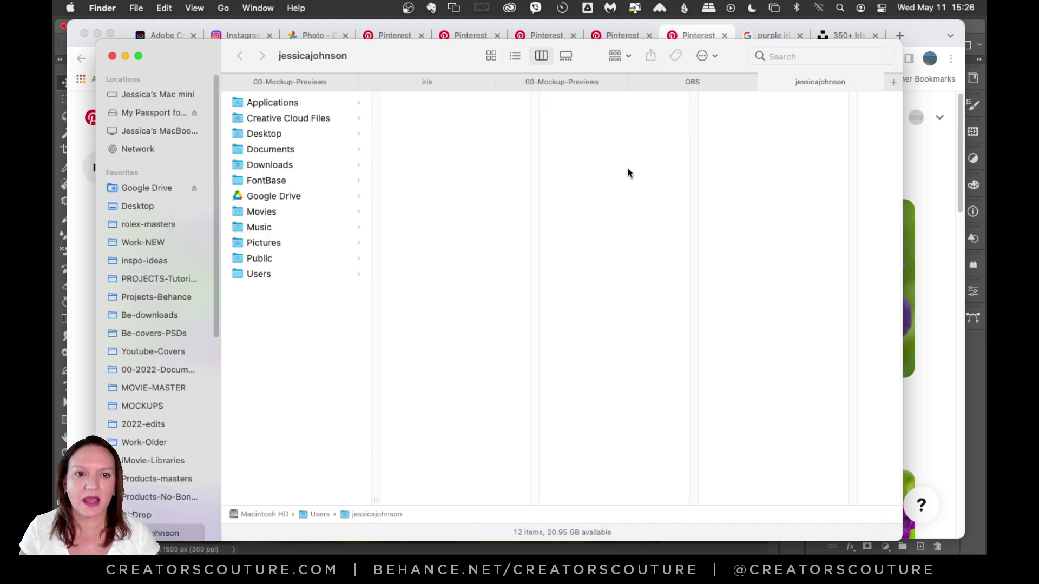
click(146, 206)
click(294, 138)
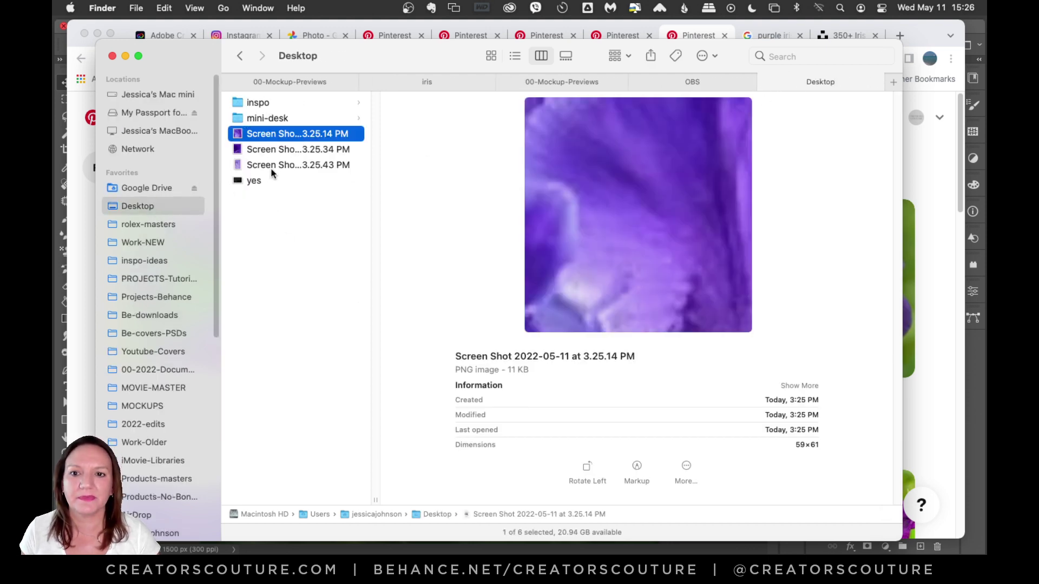
shift+click(277, 167)
drag(262, 164, 395, 574)
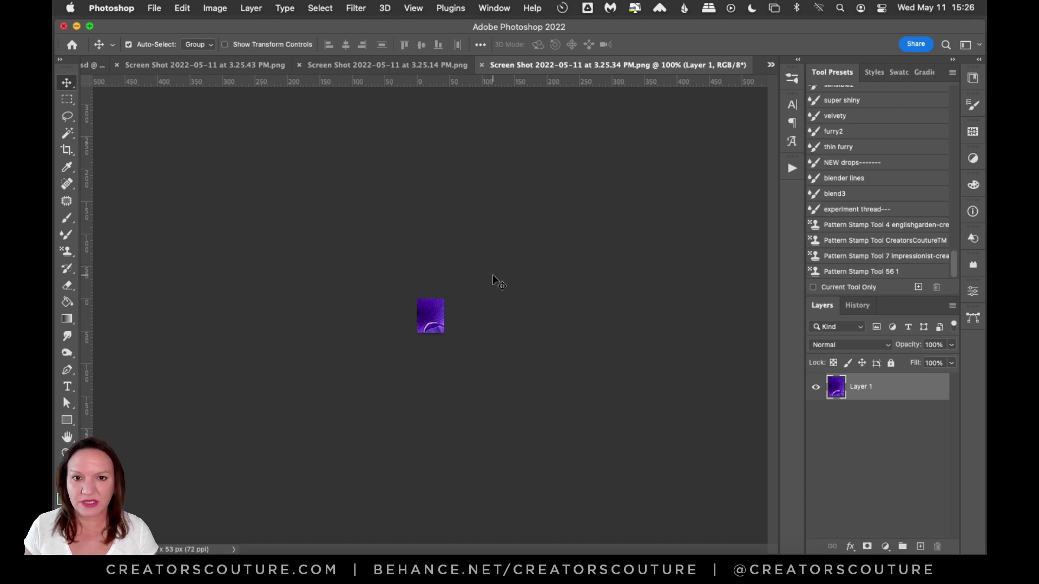
Define a pattern from the 3.25.34 PM petal screenshot, keeping its suggested name, and close all three screenshot documents.
click(183, 9)
click(211, 360)
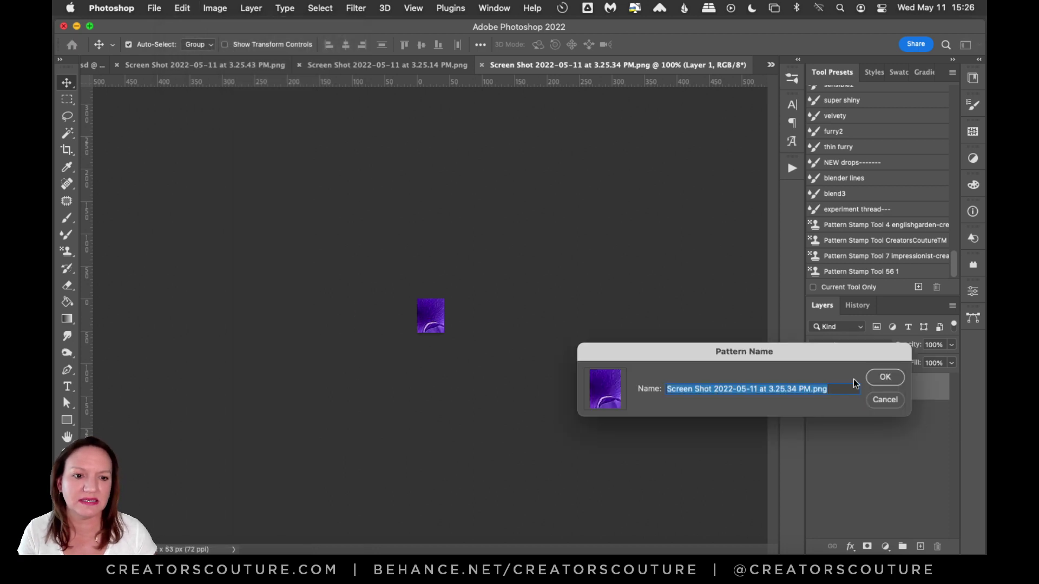
click(884, 378)
key(super+w)
key(super+w)
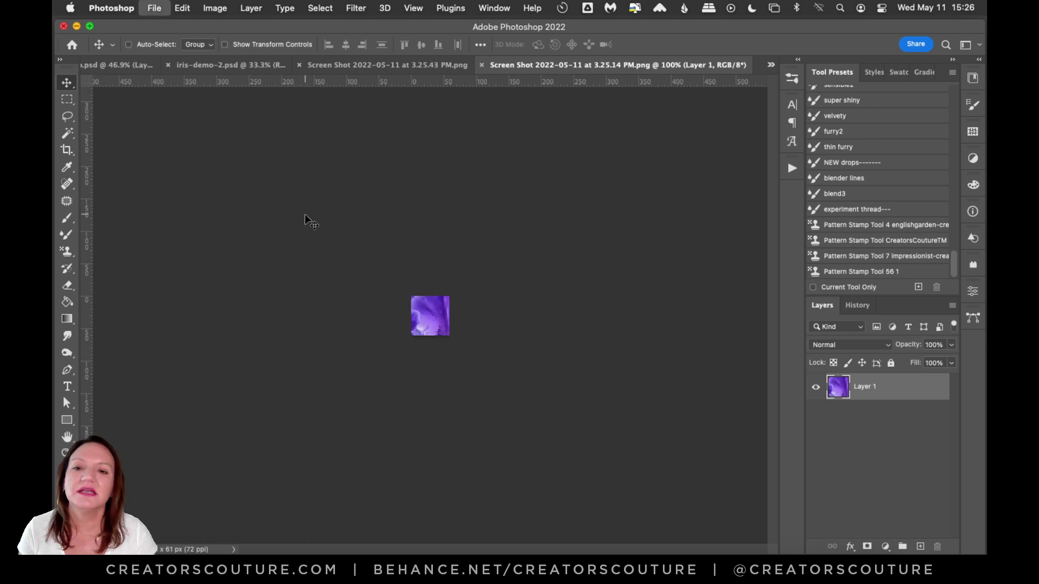
key(super+w)
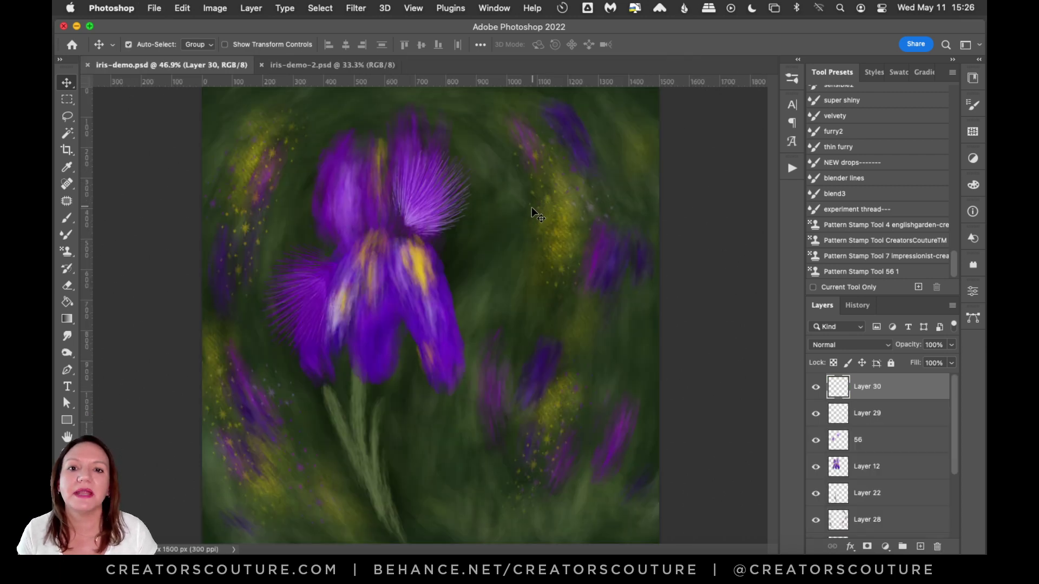
With the Pattern Stamp tool, choose the new dark purple petal pattern and move it beside the similar dark purple swatches.
click(65, 252)
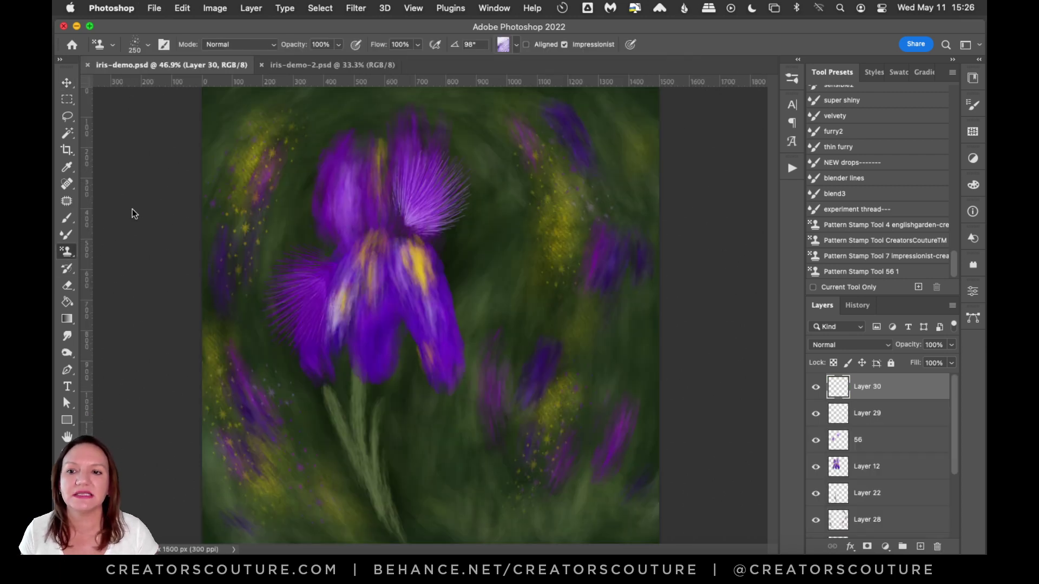
click(508, 44)
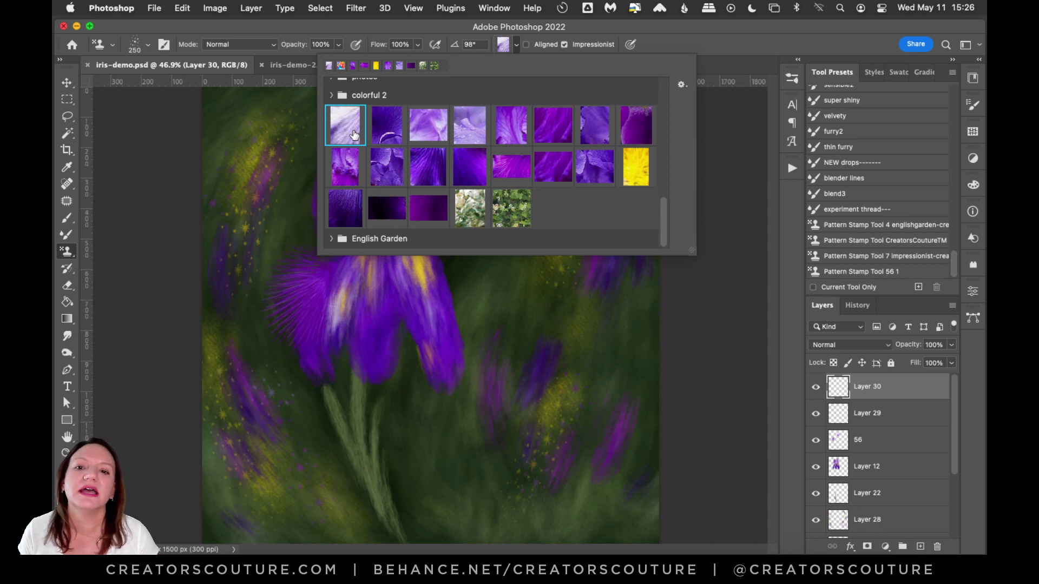
click(381, 133)
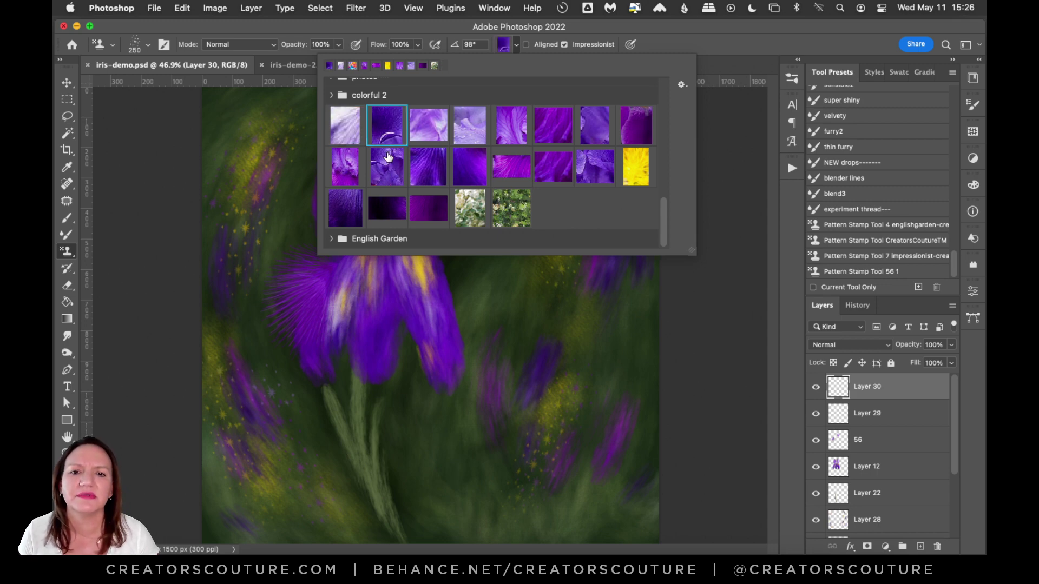
drag(384, 136, 405, 169)
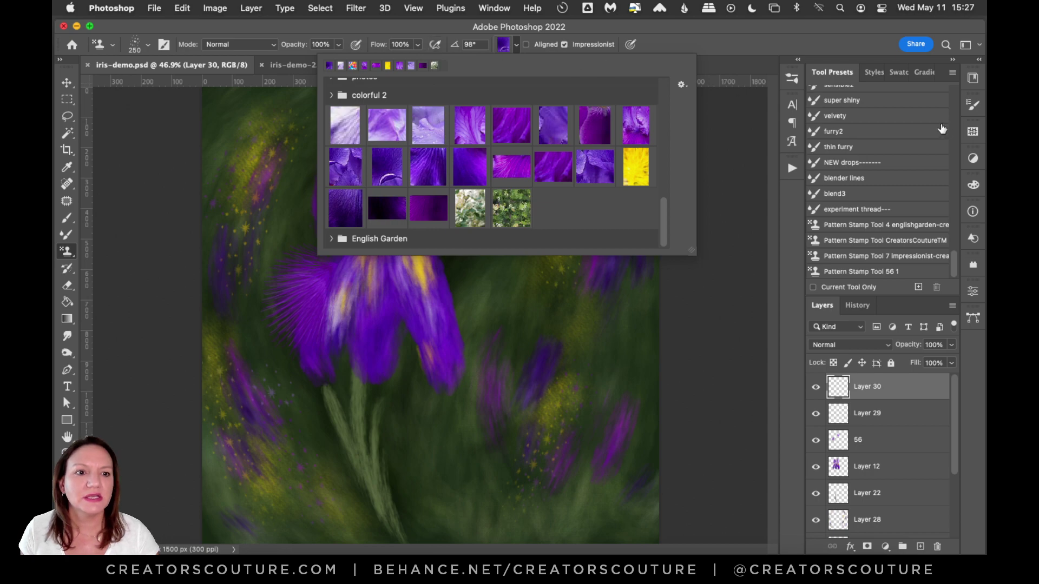
Capture a screenshot of the iris color swatches above the English Garden group in the Patterns panel, and switch to Finder's Desktop folder.
click(973, 132)
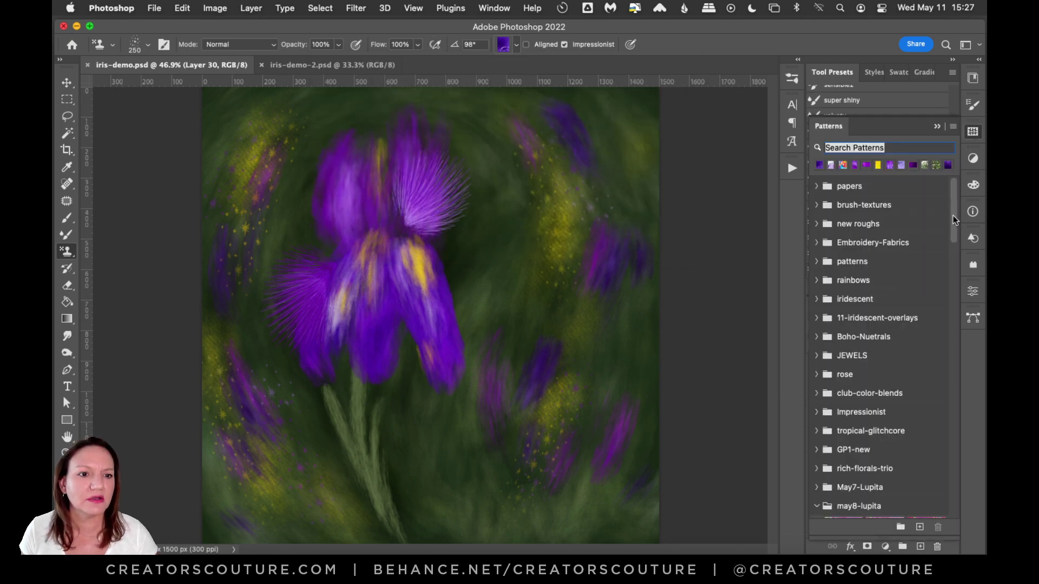
scroll(930, 428, down, 15)
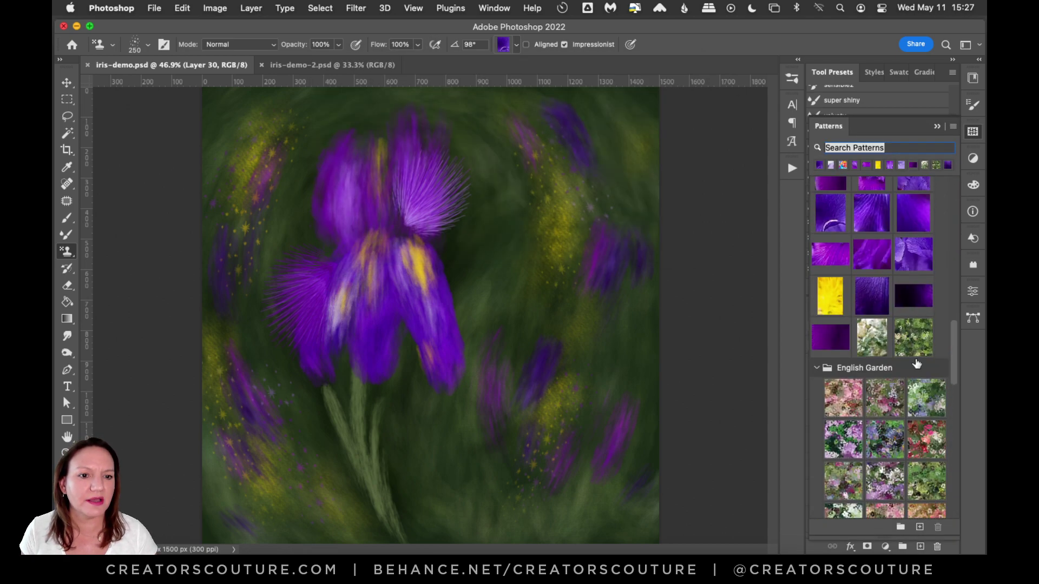
scroll(917, 365, up, 5)
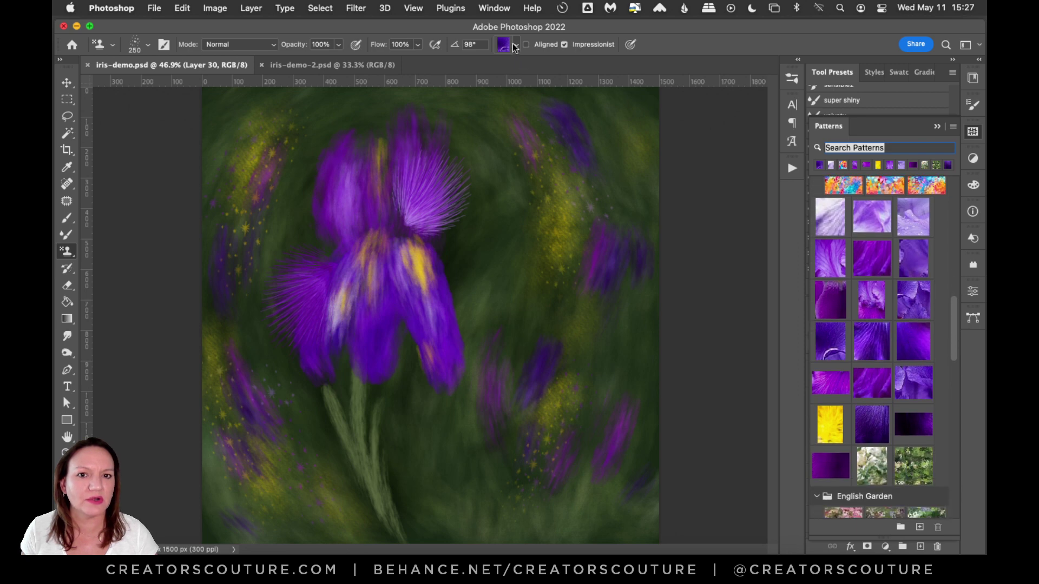
click(514, 48)
click(704, 203)
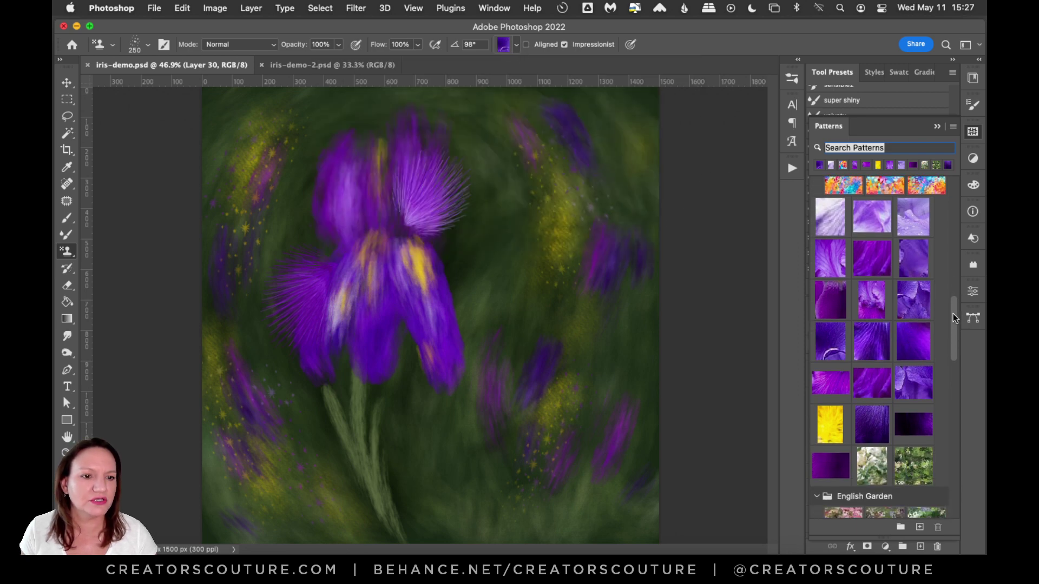
scroll(954, 318, down, 1)
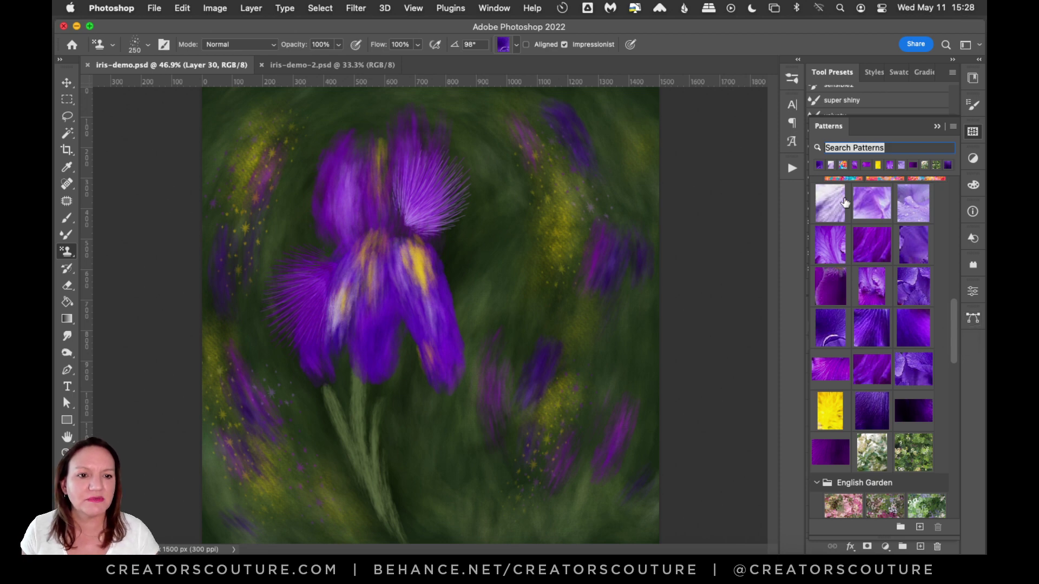
scroll(954, 330, up, 1)
scroll(954, 330, down, 1)
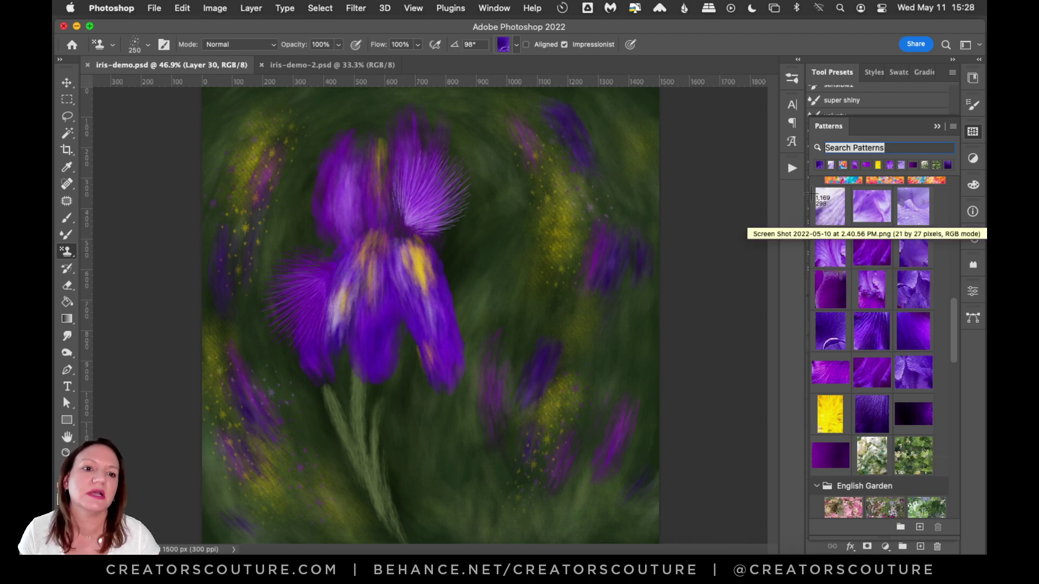
drag(812, 188, 938, 472)
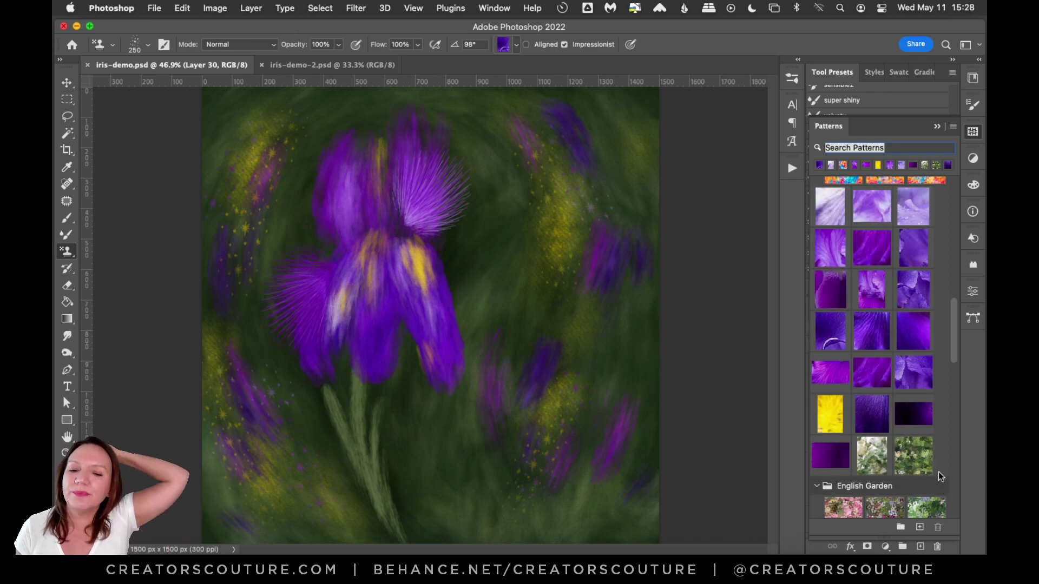
key(super+Tab)
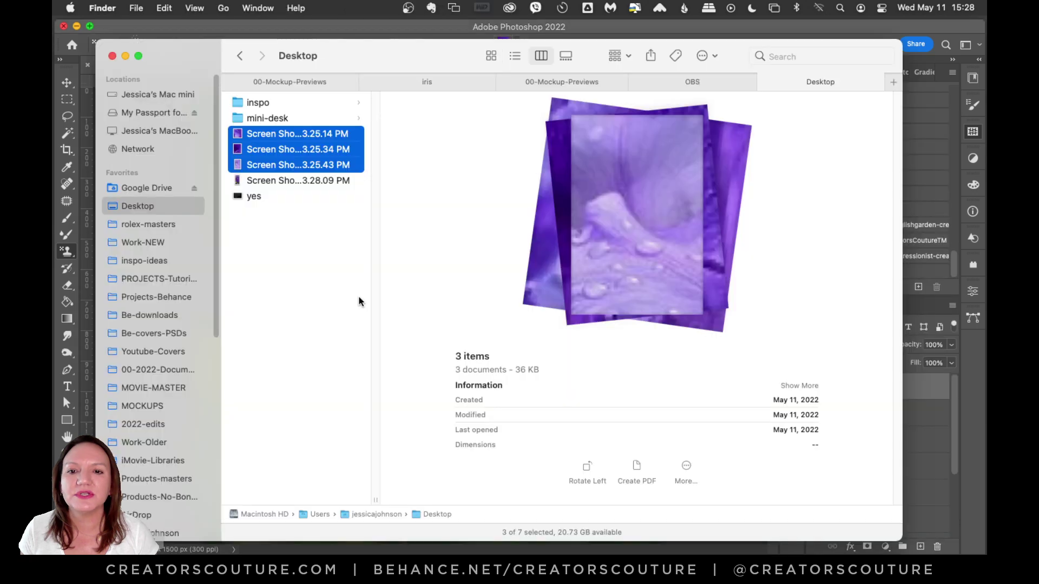
Open the 3.28.09 PM swatch screenshot from the Desktop folder in Photoshop.
click(313, 231)
click(292, 196)
drag(276, 181, 440, 560)
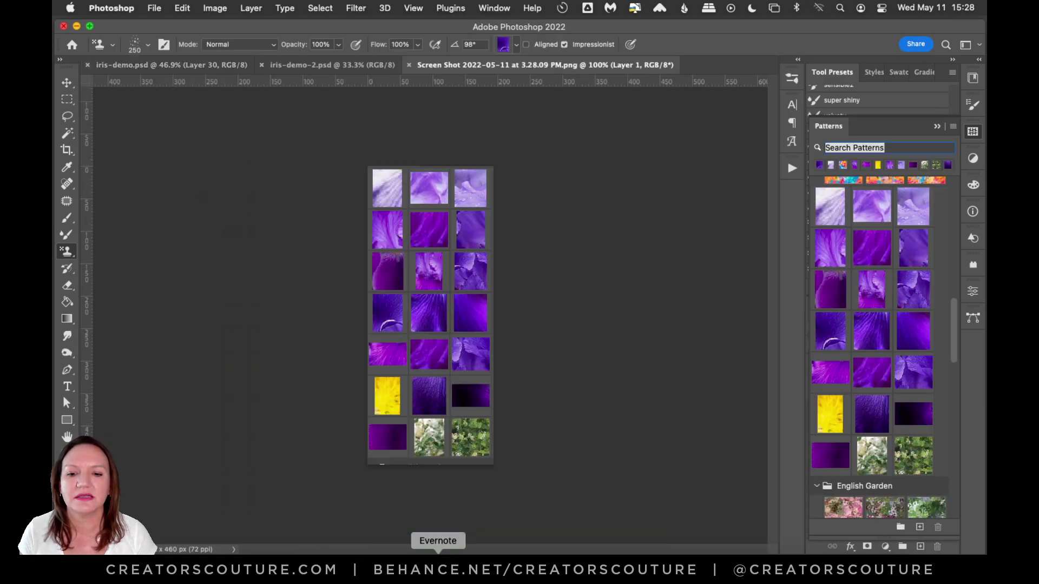
Arrange the swatch screenshot in a narrow pane beside iris-demo-2.psd using the 2-up Vertical layout, and collapse the Patterns panel.
click(493, 8)
mouse_move(489, 26)
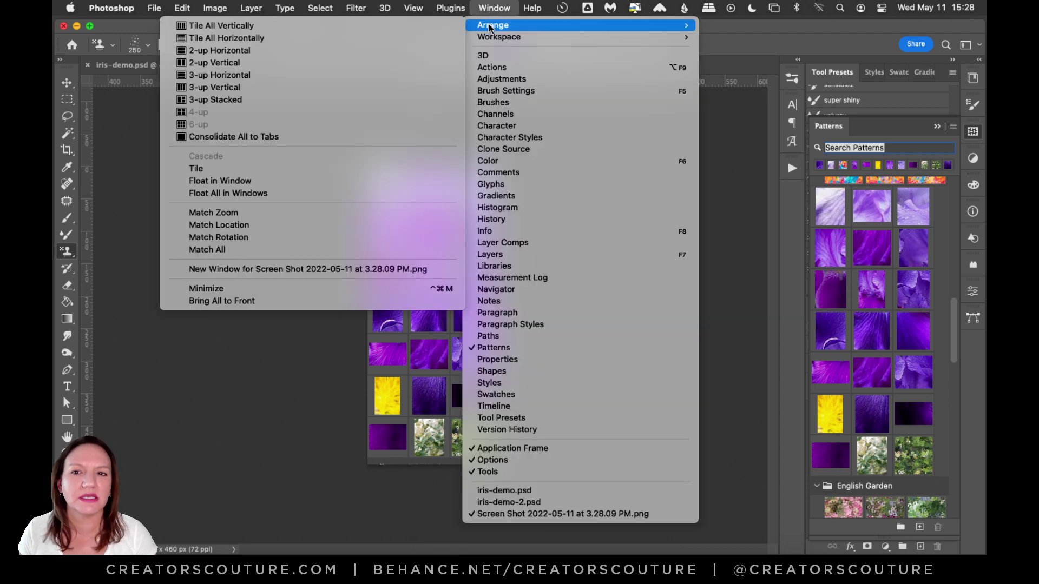
click(255, 65)
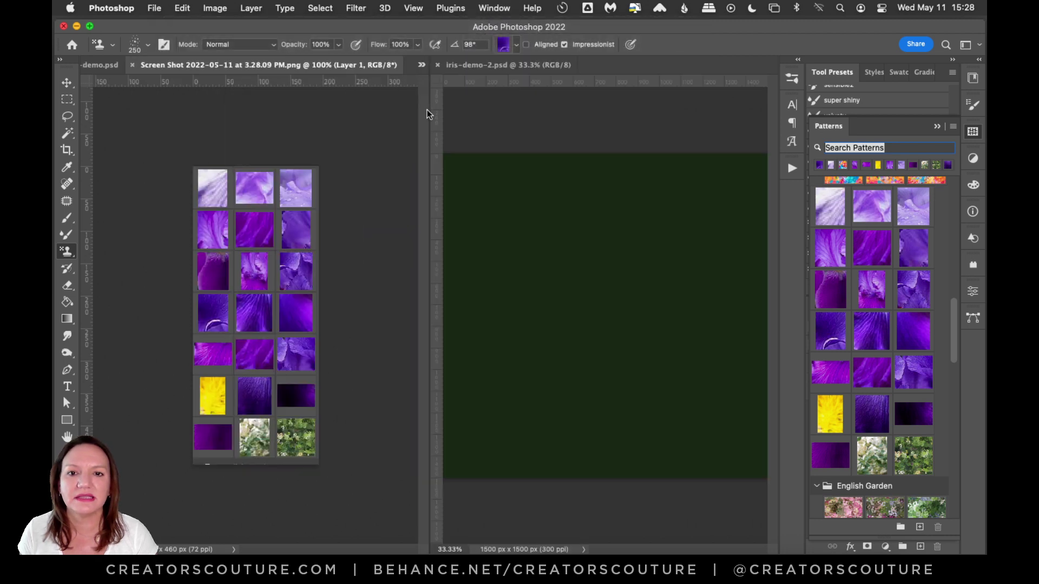
drag(428, 109, 257, 117)
click(971, 133)
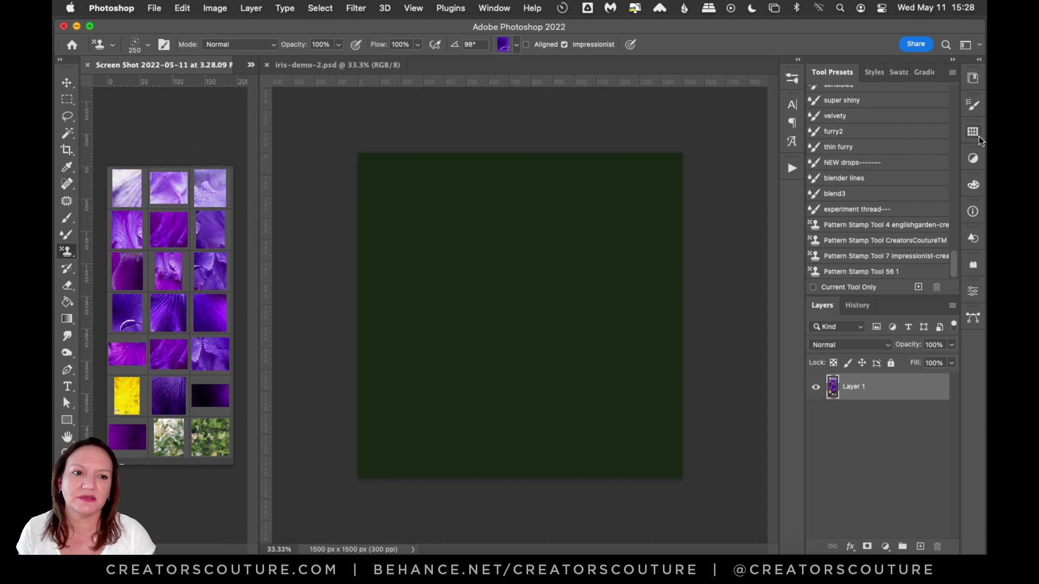
Move iris-demo.psd into the pane with iris-demo-2.psd and narrow the swatch screenshot's pane to about the swatches' width.
click(252, 65)
click(287, 73)
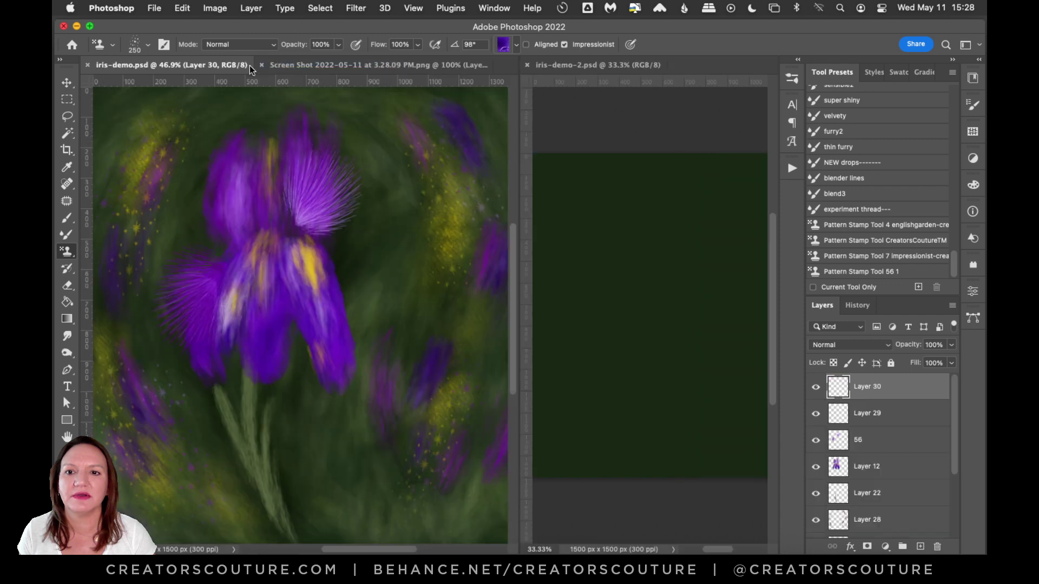
mouse_move(210, 68)
mouse_down()
mouse_move(562, 76)
mouse_move(499, 111)
mouse_up()
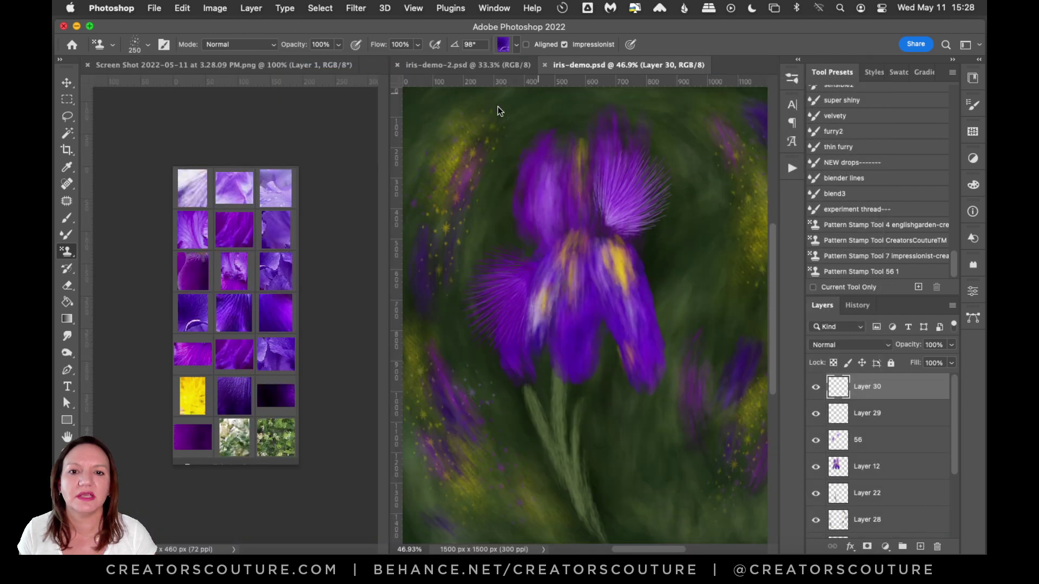
click(385, 132)
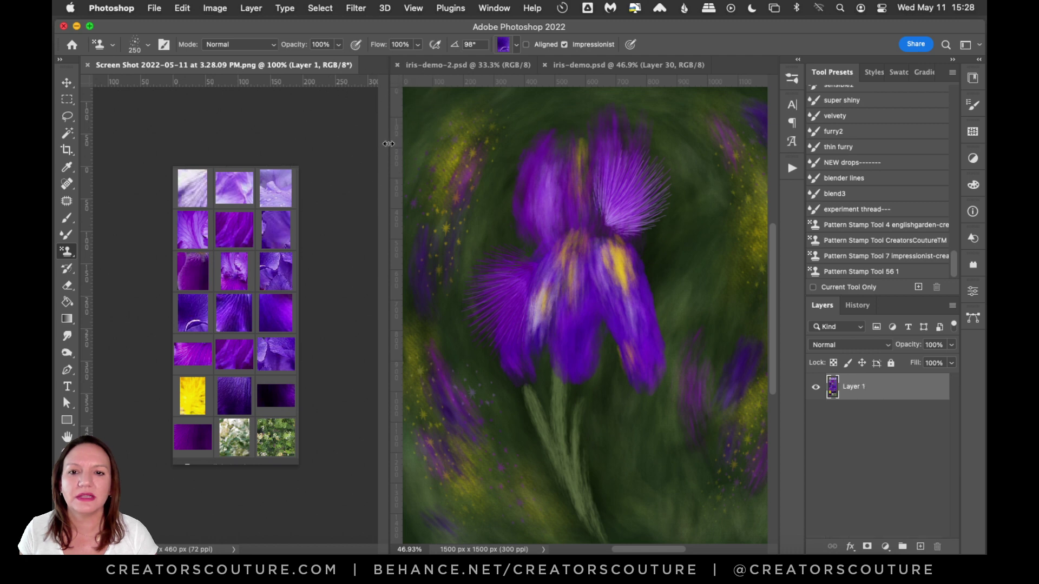
drag(389, 143, 238, 160)
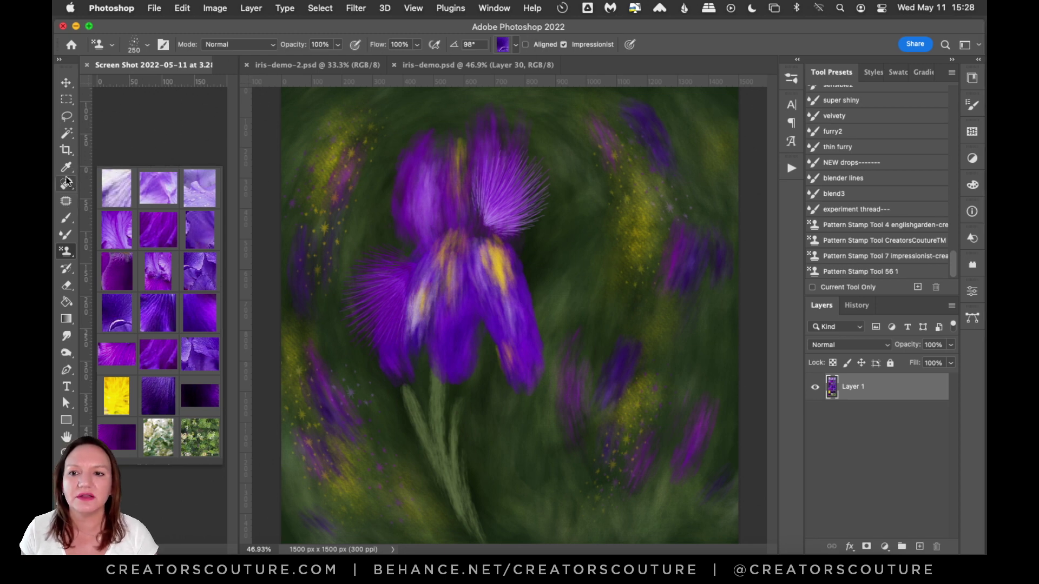
Sample petal colors from the swatch screenshot with the Eyedropper, and narrow its pane slightly.
key(i)
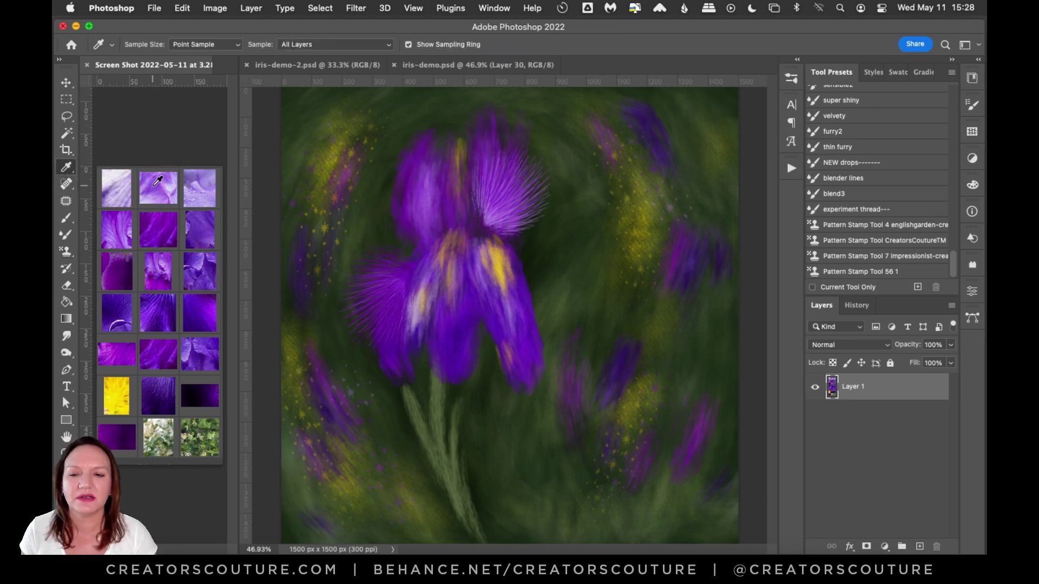
click(154, 186)
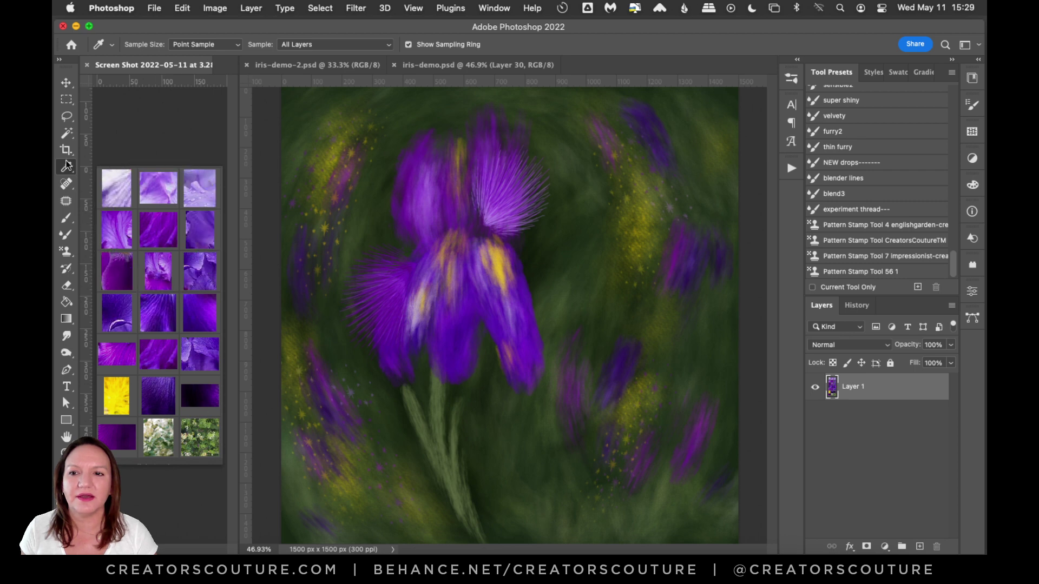
click(200, 224)
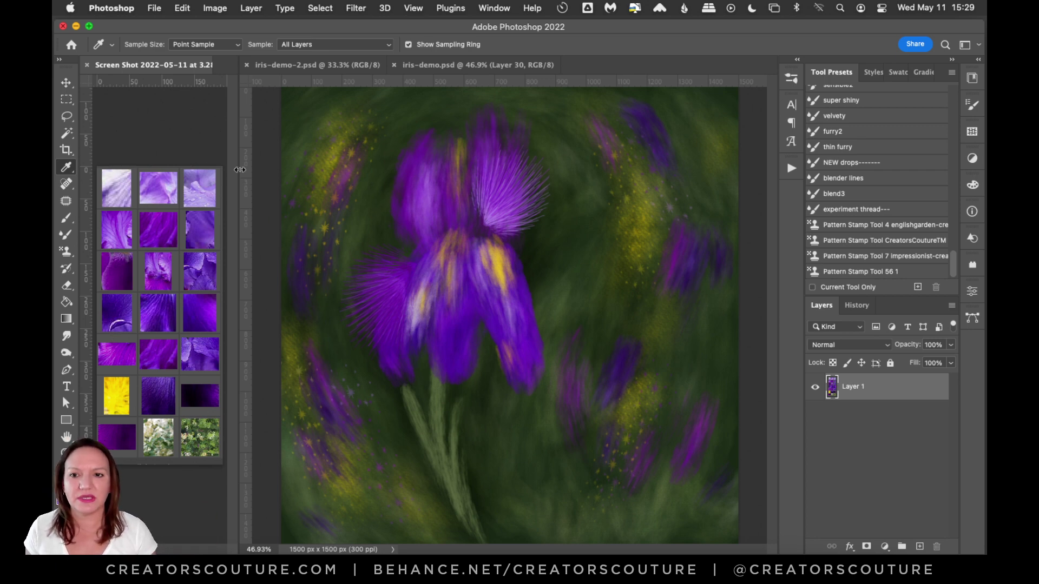
drag(234, 169, 223, 168)
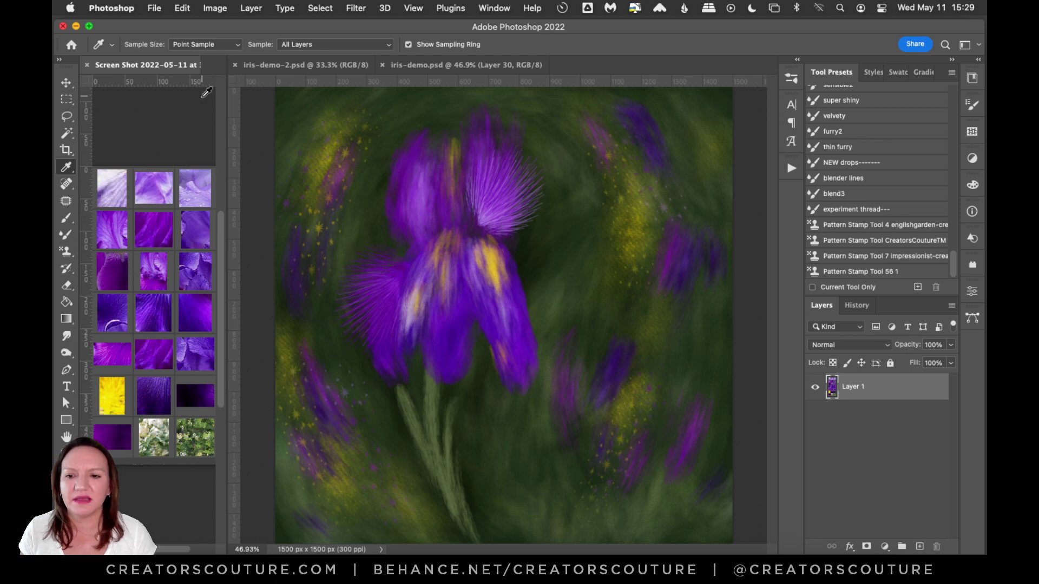
Merge the swatch screenshot into the other documents' tab group and apply the 2-up Vertical layout with iris-demo.psd active.
drag(145, 63, 504, 69)
click(151, 64)
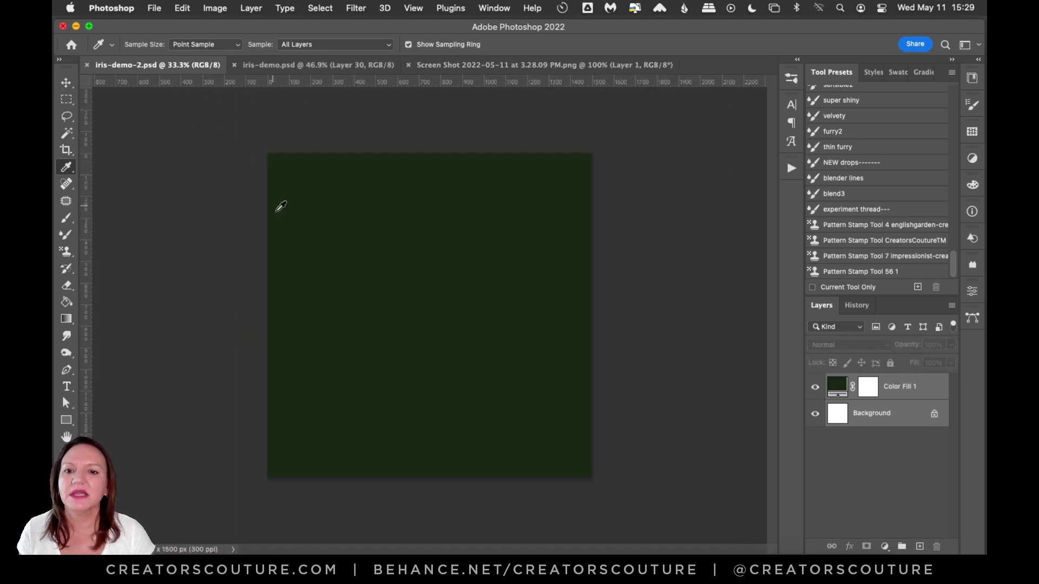
click(282, 65)
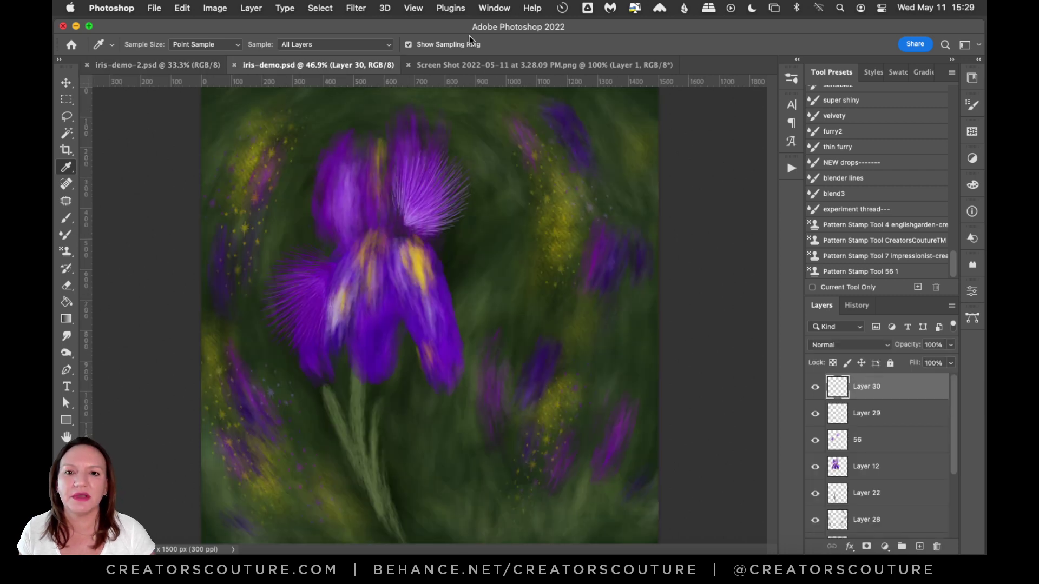
click(493, 8)
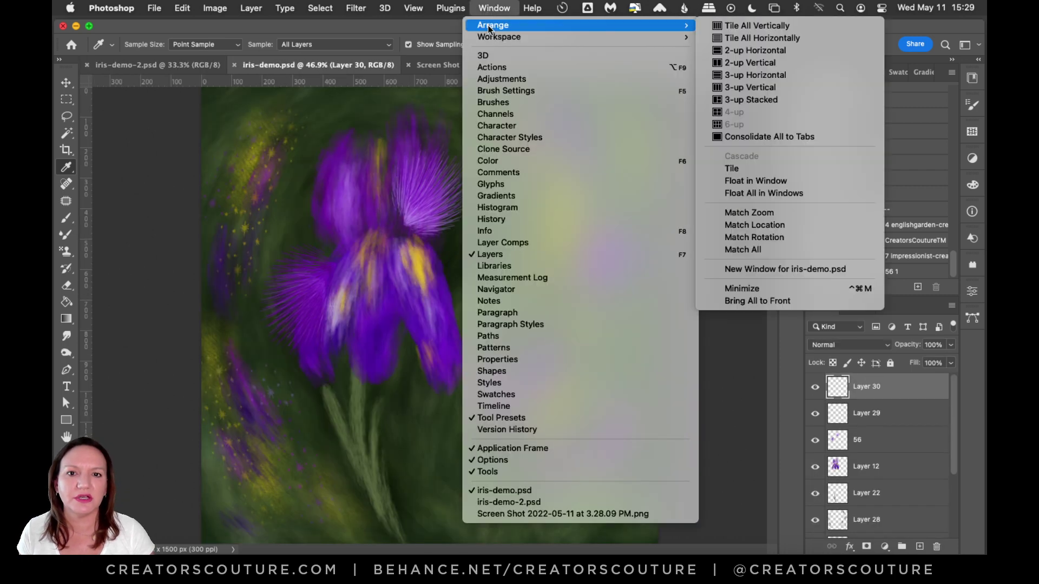
mouse_move(665, 25)
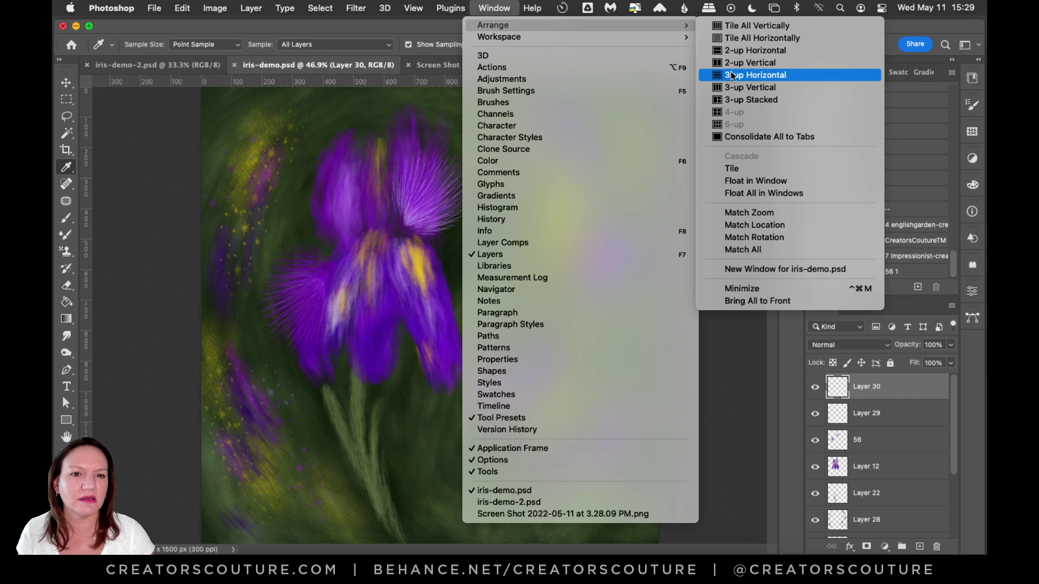
click(751, 62)
Move iris-demo-2.psd into the pane with the swatch screenshot and narrow the iris-demo.psd pane.
click(152, 65)
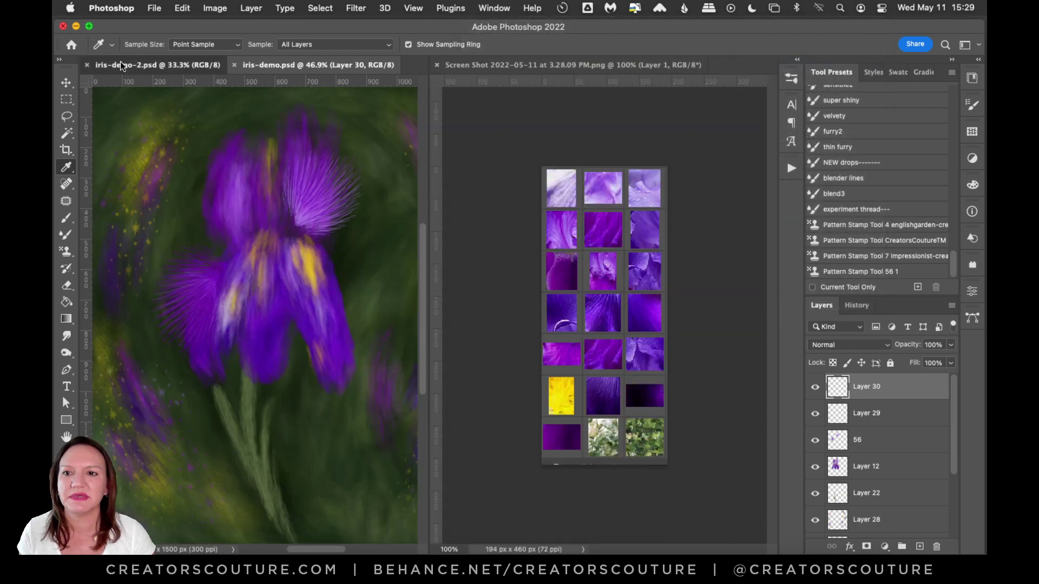
drag(153, 62, 652, 57)
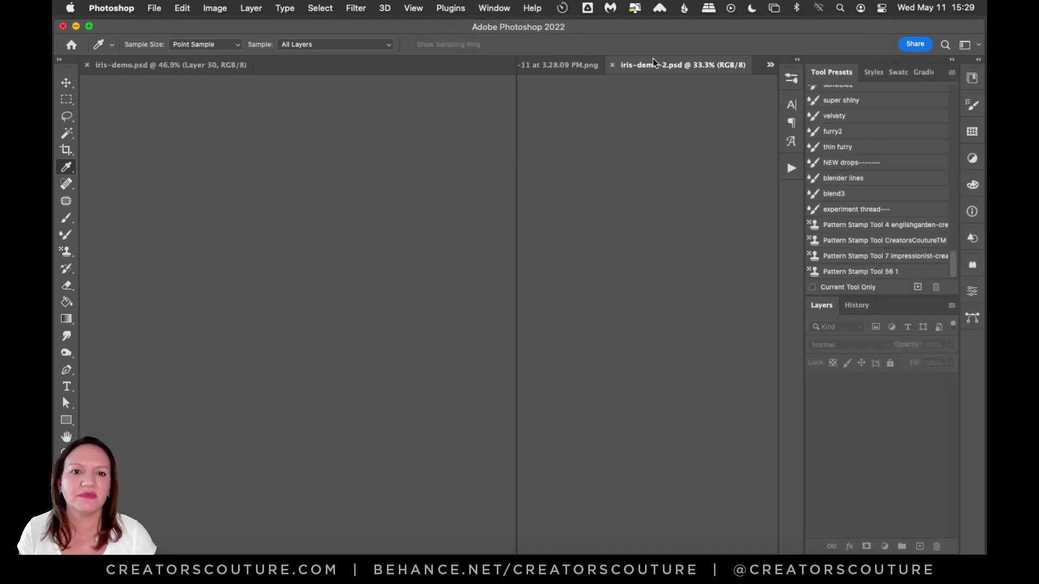
drag(516, 149, 366, 160)
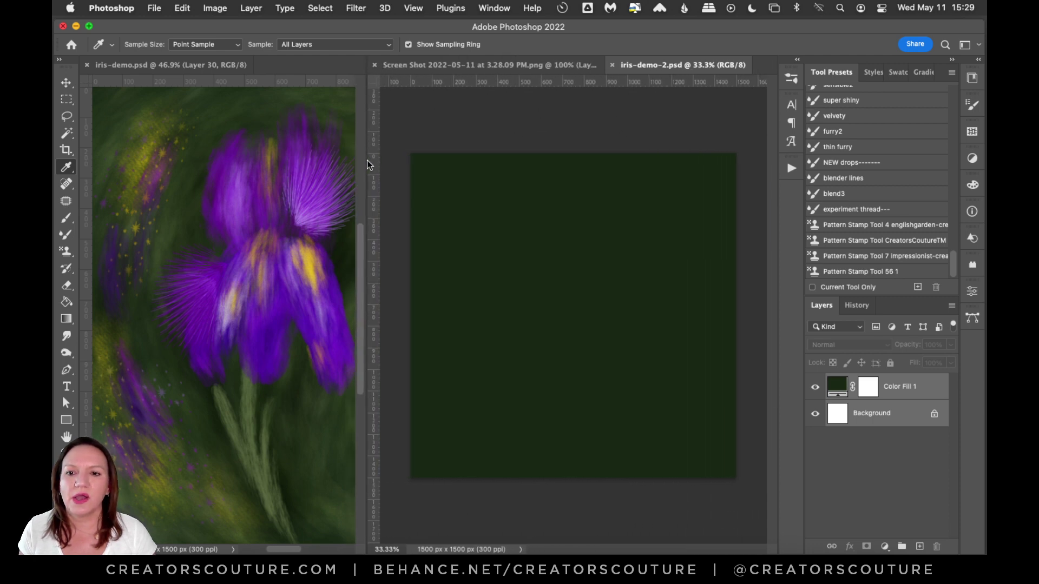
Zoom iris-demo.psd to 50% so the iris fills its pane, and narrow that pane around the flower.
click(66, 452)
alt+click(197, 294)
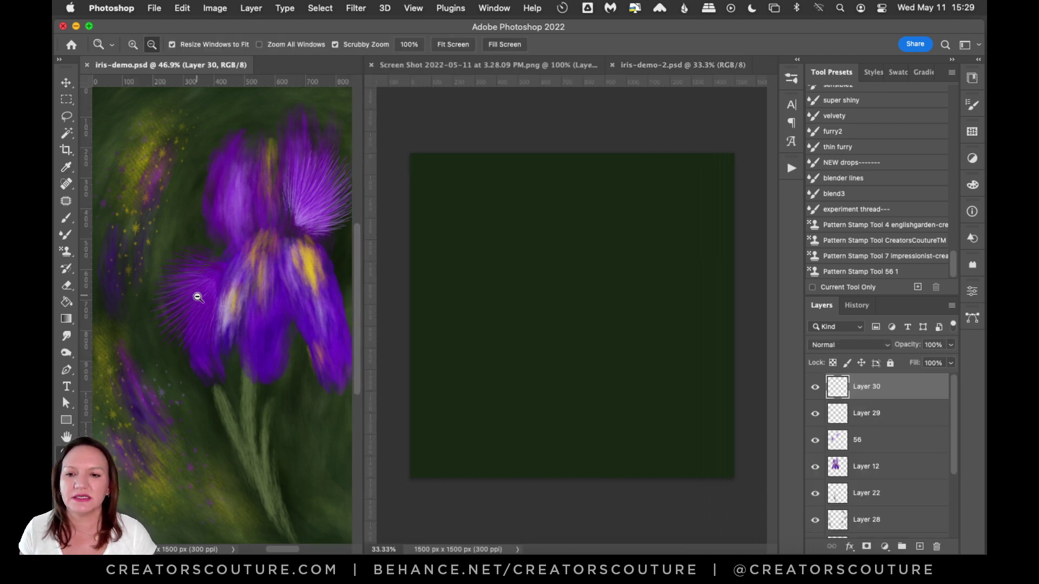
alt+click(197, 295)
drag(278, 550, 287, 550)
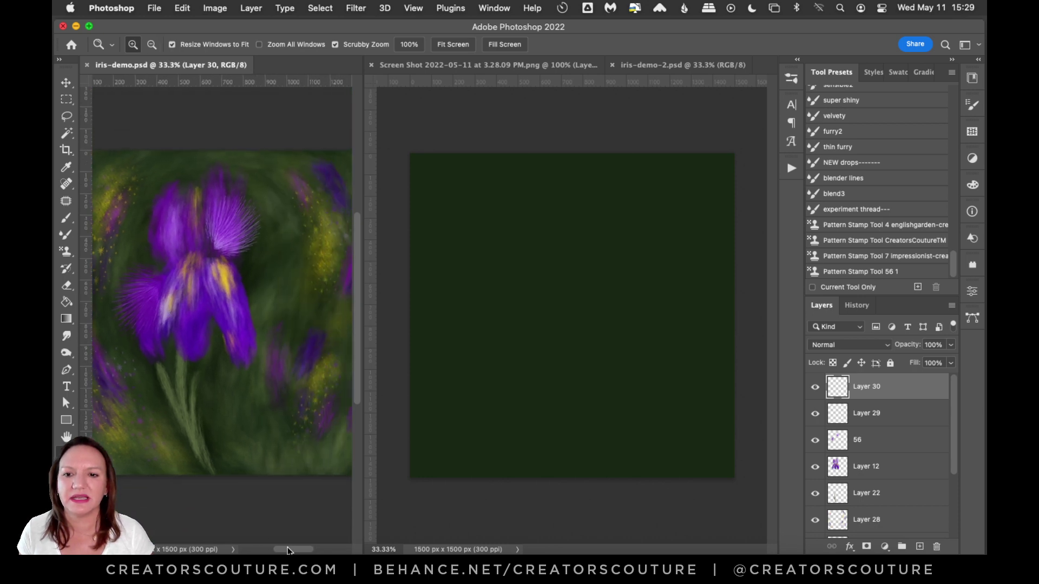
click(173, 299)
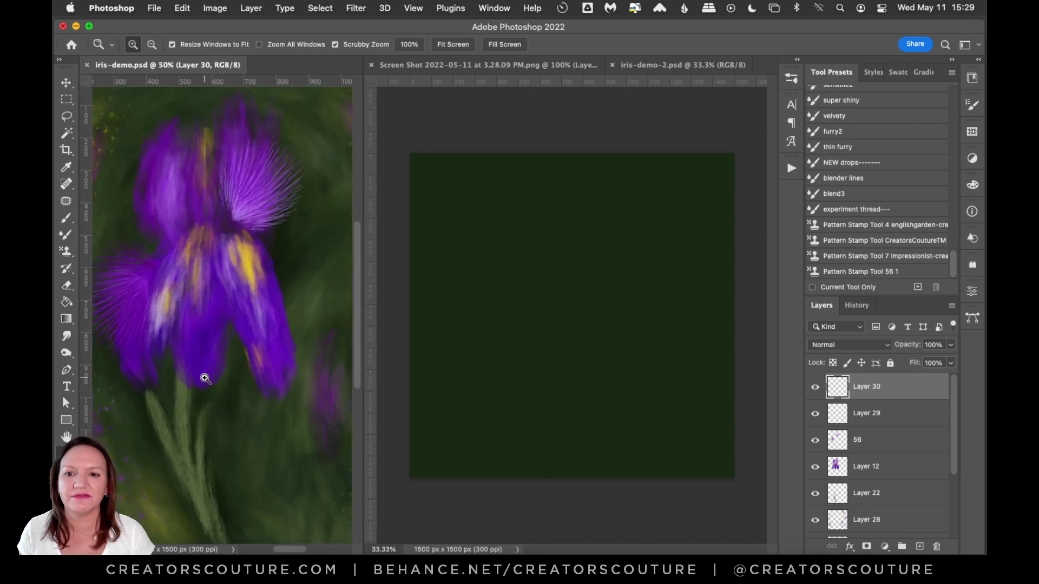
click(67, 82)
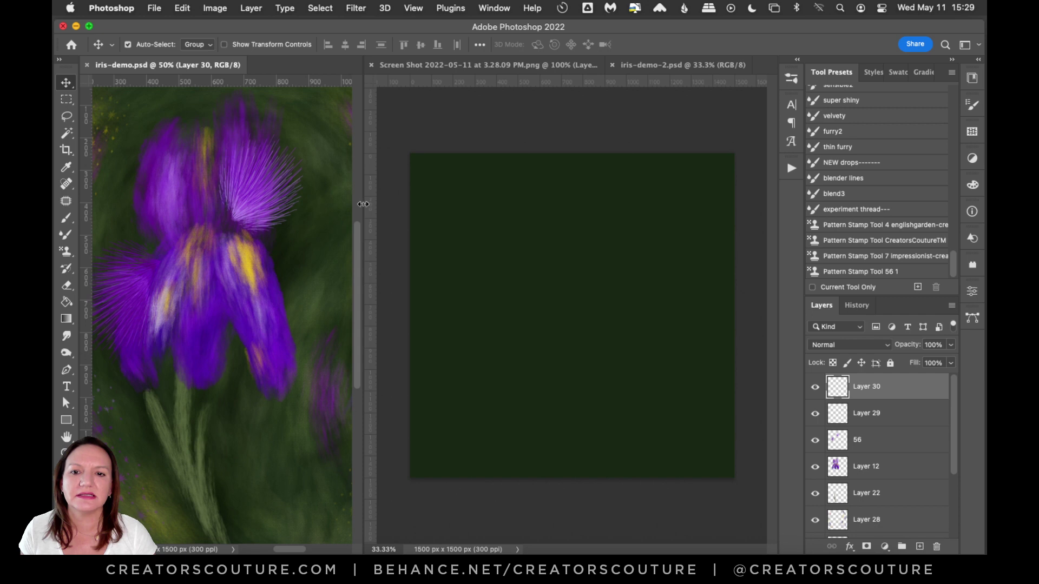
drag(362, 204, 315, 203)
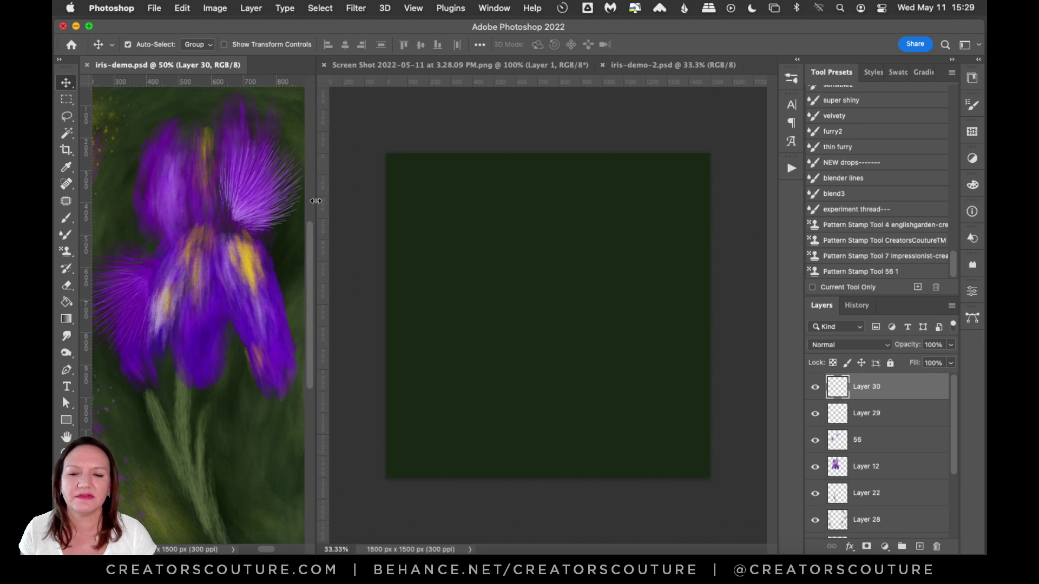
Fit the iris-demo-2.psd canvas to its pane.
click(533, 249)
key(z)
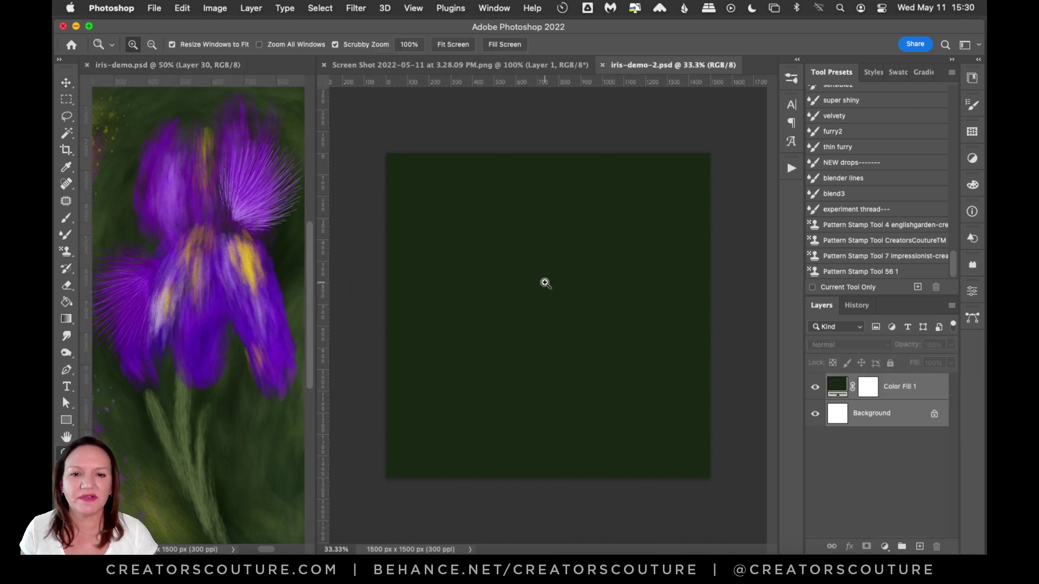
click(545, 283)
alt+click(561, 287)
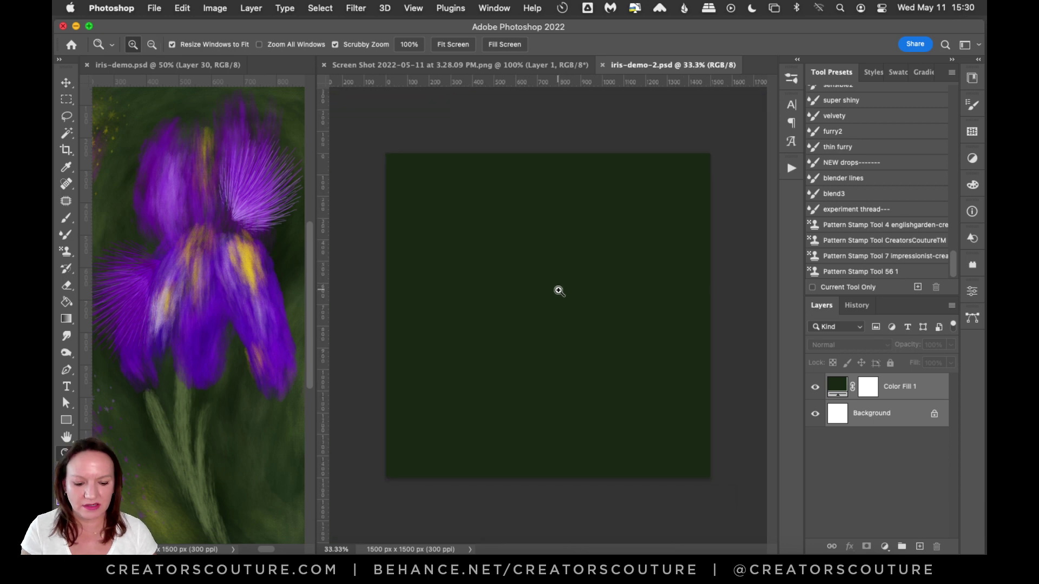
key(super+0)
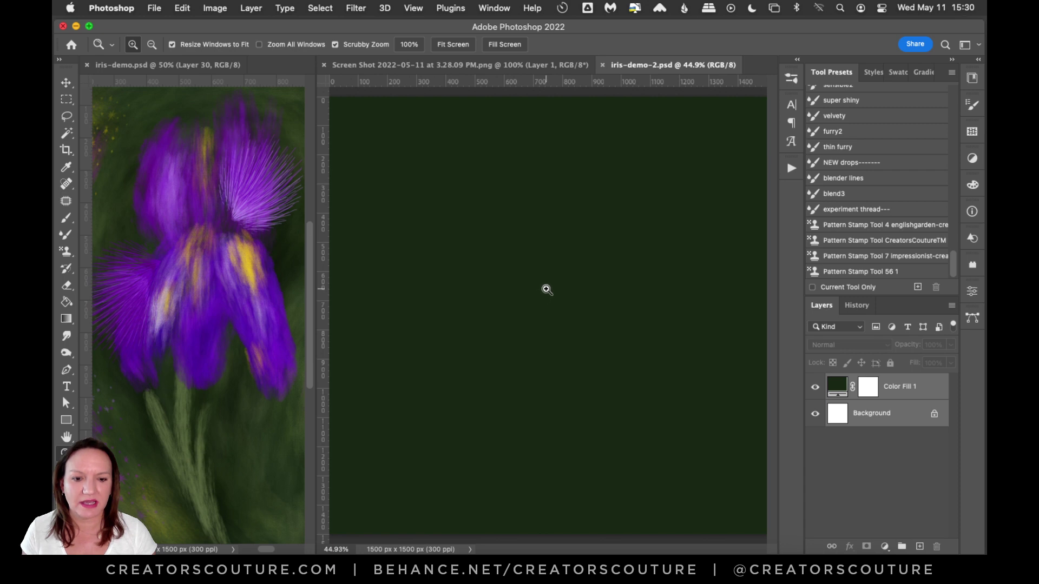
Add a new empty layer above the Color Fill 1 layer in iris-demo-2.psd.
click(66, 83)
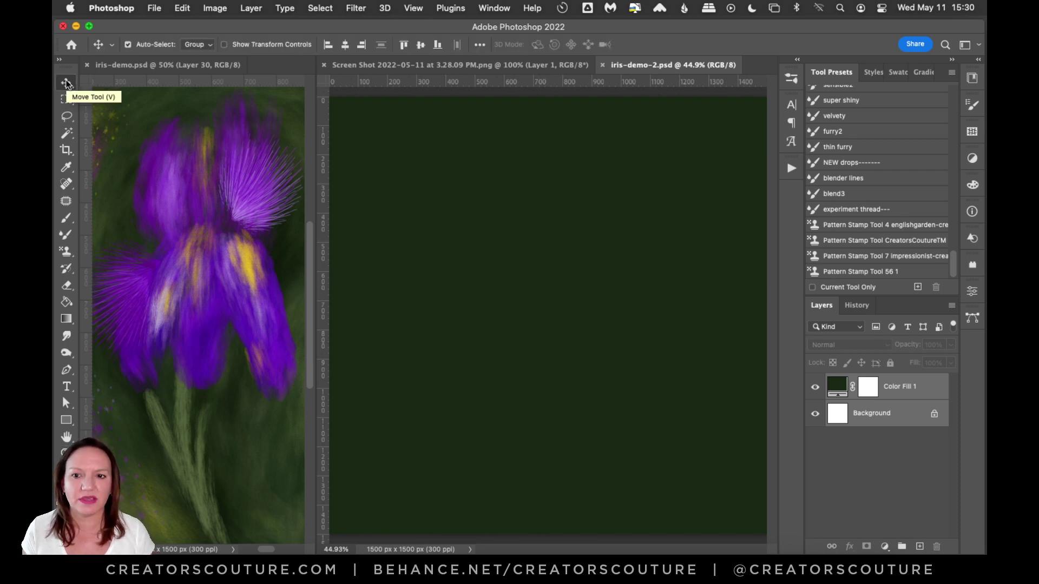
click(920, 399)
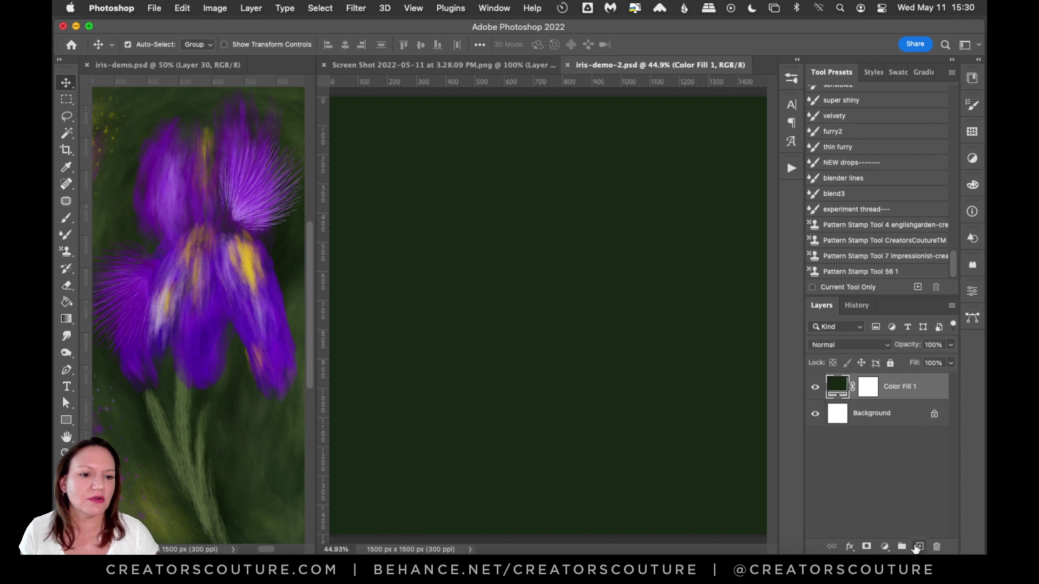
click(918, 546)
Activate the Pattern Stamp tool with the Modern Impressionist 7 brush from the 5-11-22-Iris group at 150 px.
click(66, 252)
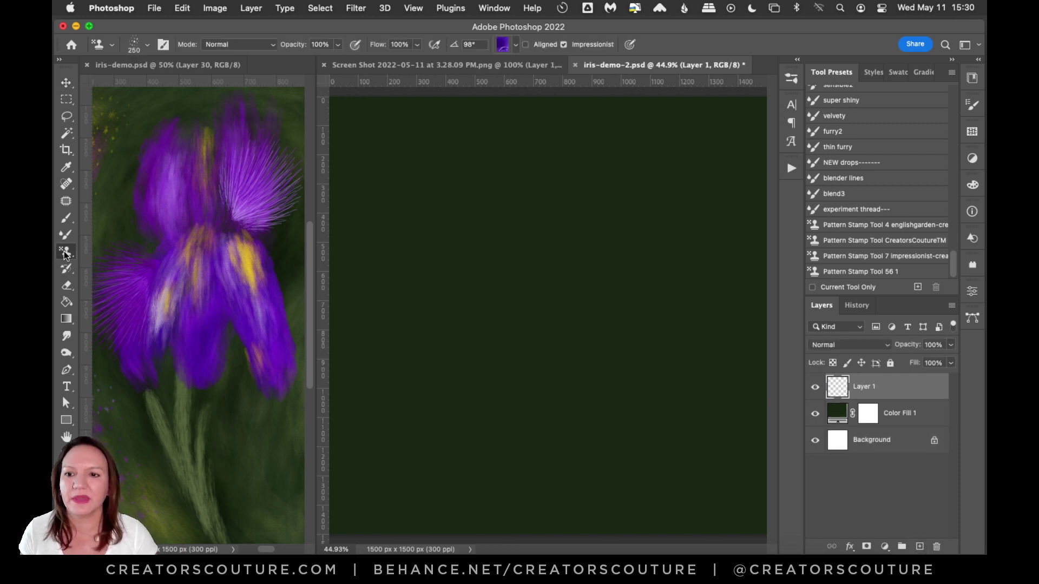
click(119, 251)
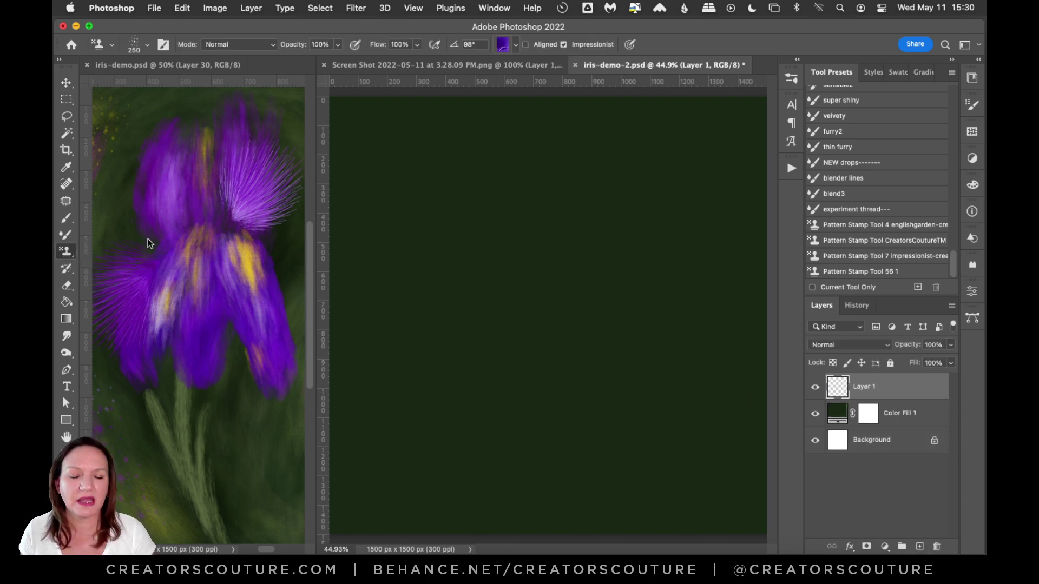
click(795, 79)
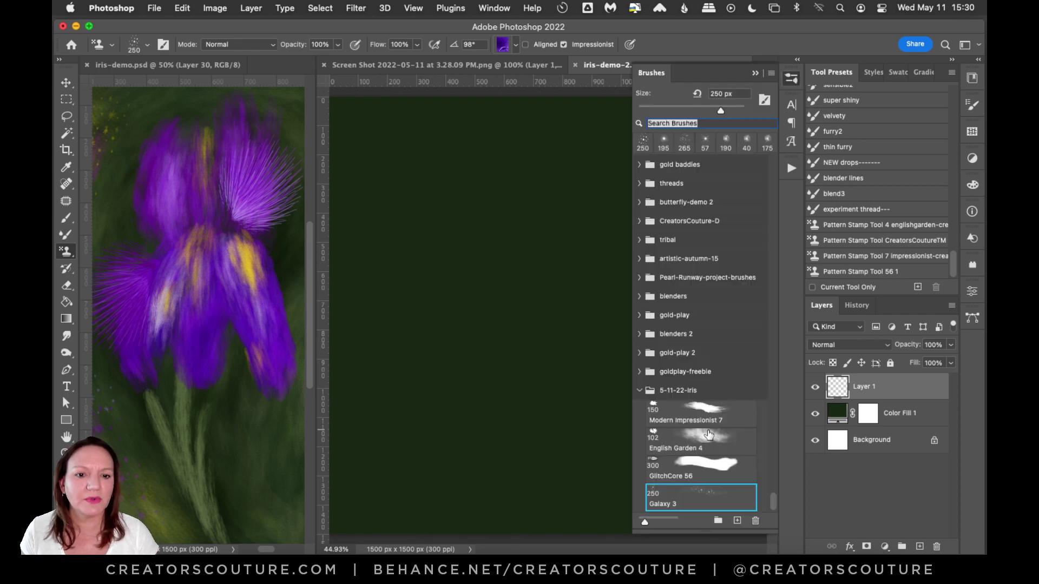
click(707, 411)
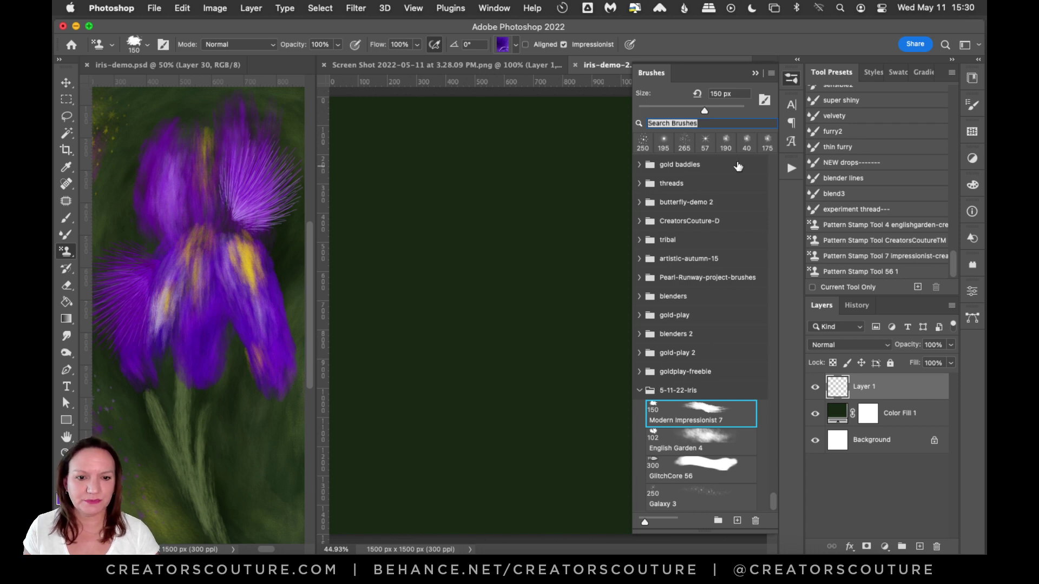
click(791, 82)
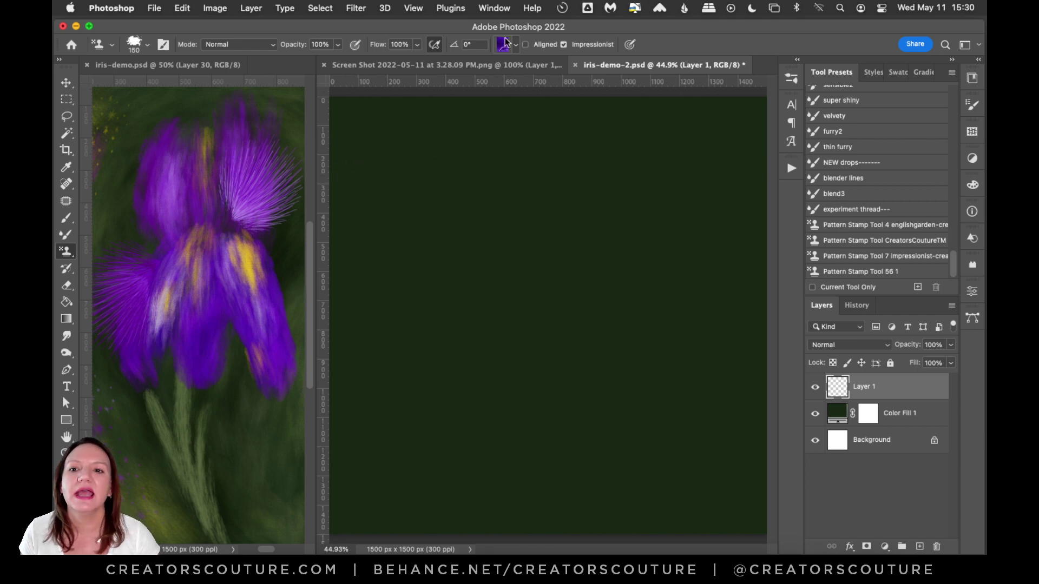
Choose the reddish-purple folded petal pattern from the colorful 2 group for the Pattern Stamp tool.
click(503, 46)
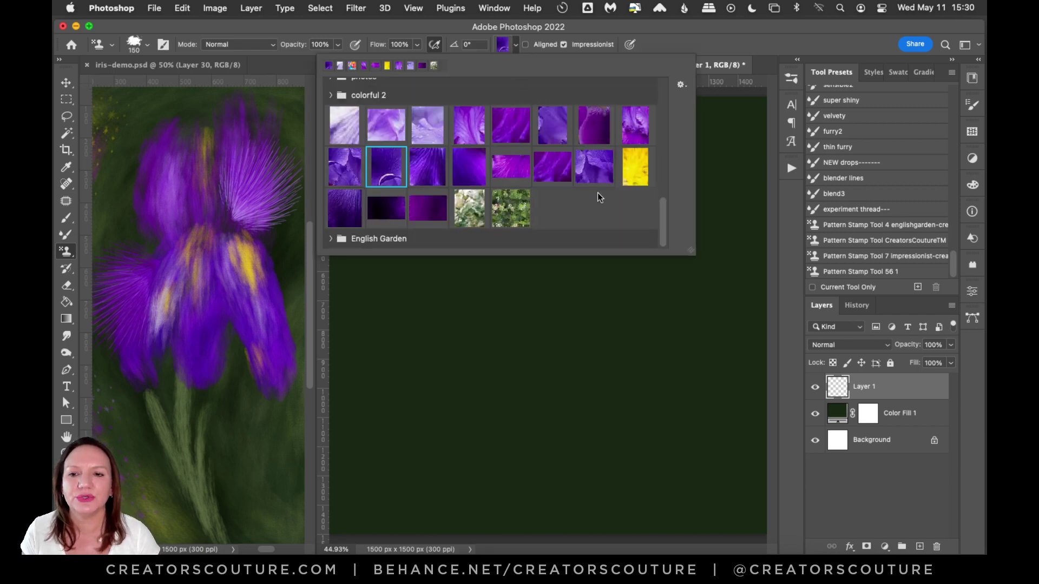
drag(663, 214, 662, 206)
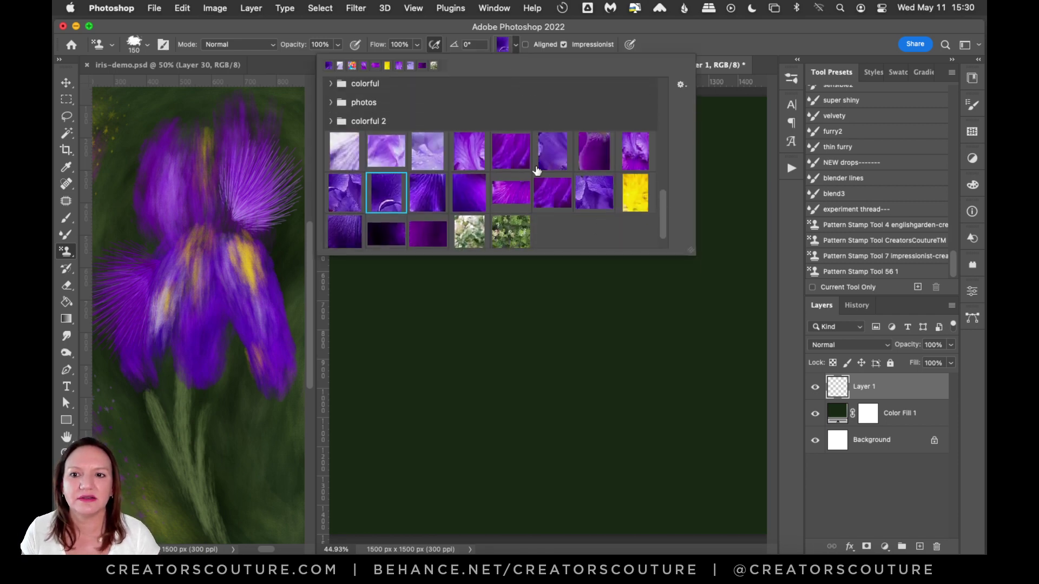
click(517, 161)
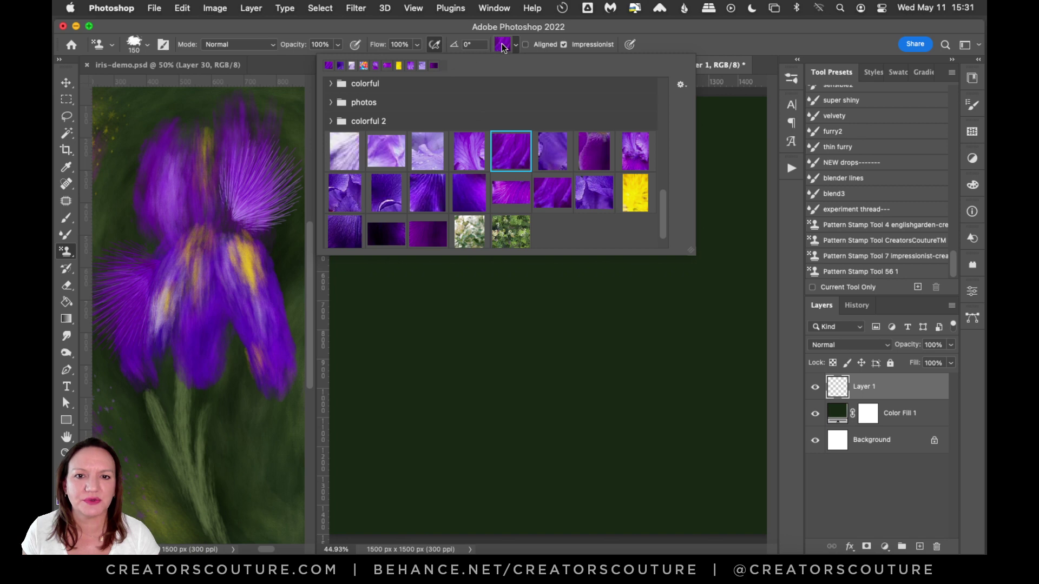
click(502, 45)
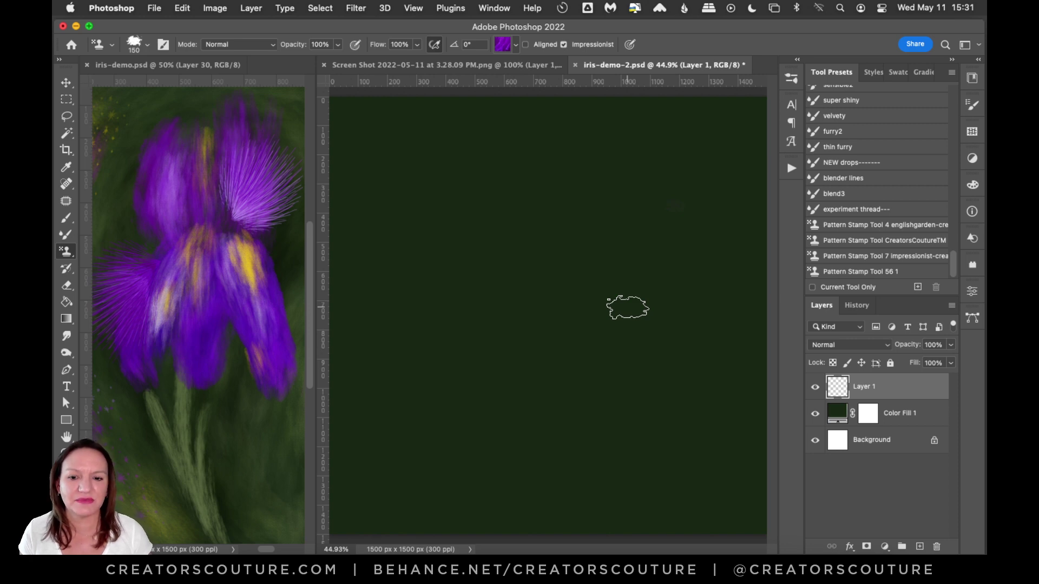
Switch to Google Chrome to examine the Google Photos picture of growing irises, and return to Photoshop.
click(314, 552)
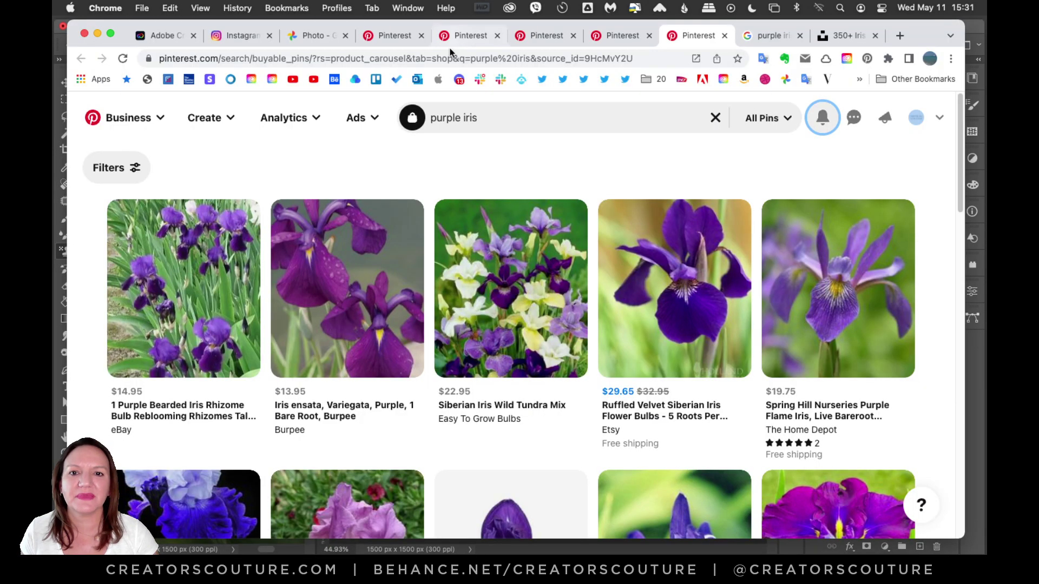
click(317, 36)
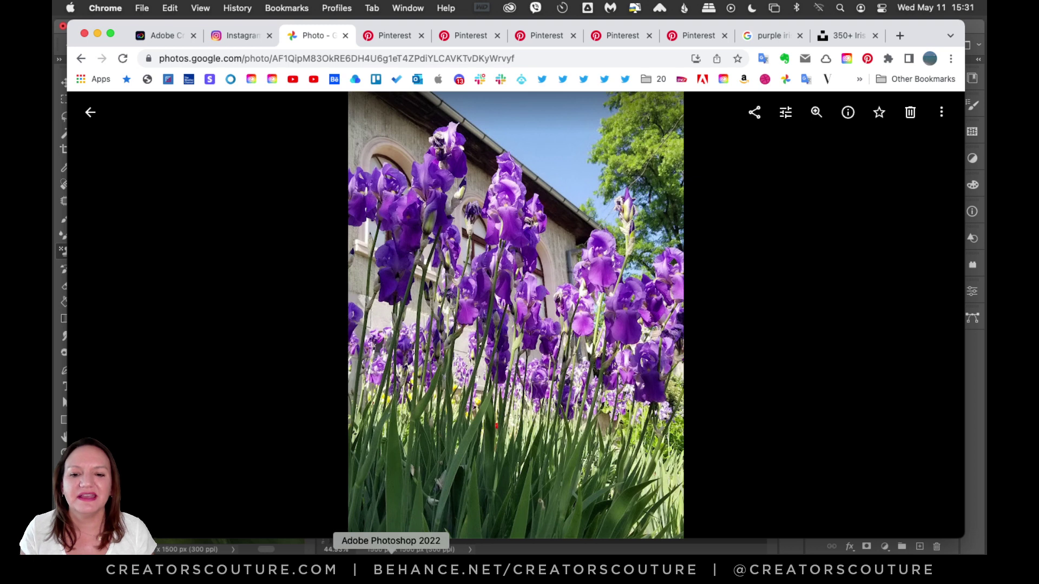
click(391, 550)
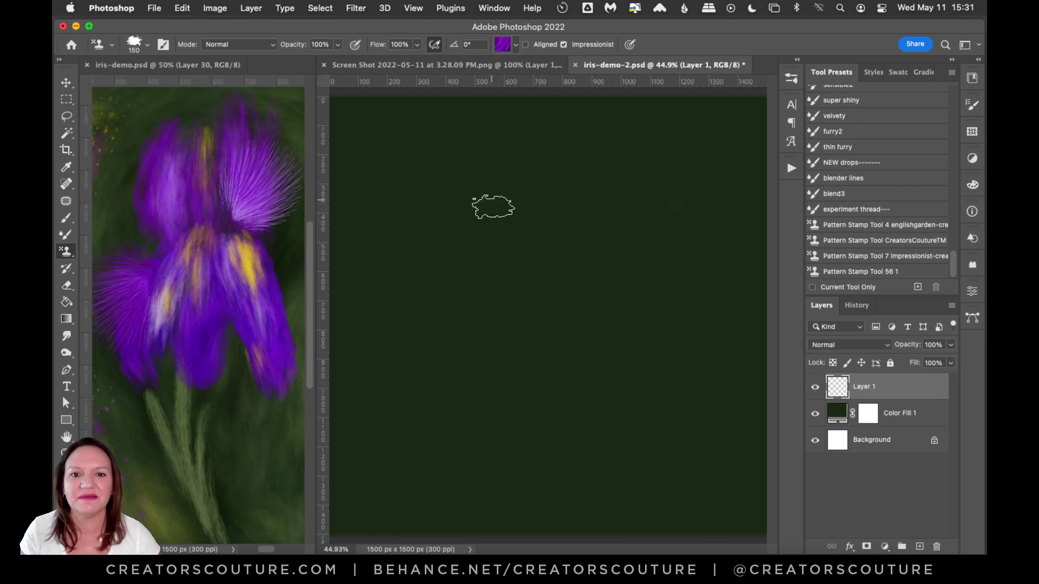
Paint two upright upper petals side by side in the upper middle of the iris-demo-2.psd canvas, undoing the first trial stroke.
mouse_move(524, 186)
mouse_down()
mouse_move(498, 201)
mouse_move(506, 259)
mouse_up()
key(super+z)
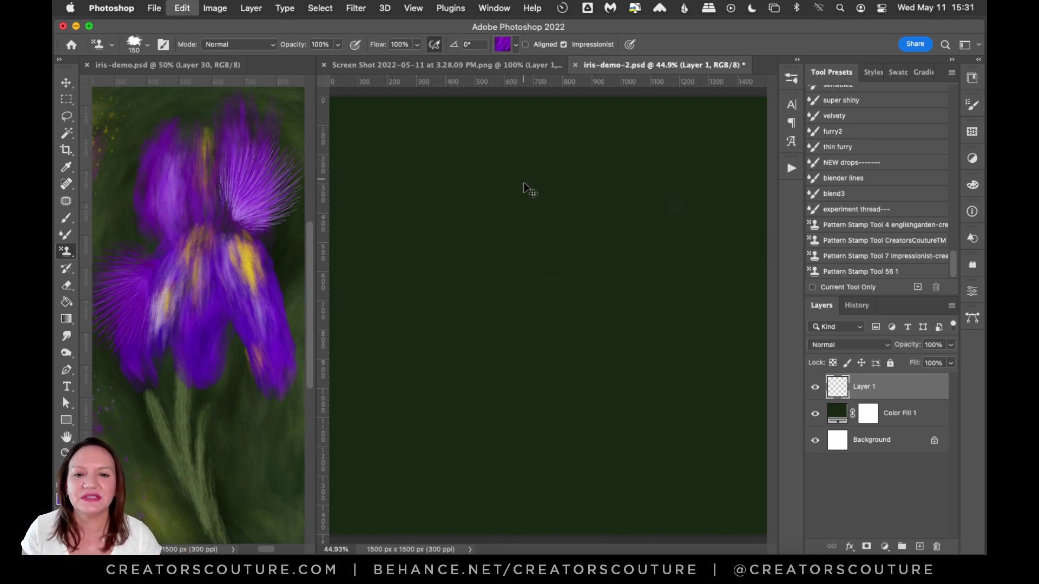
mouse_move(517, 147)
mouse_down()
mouse_move(498, 255)
mouse_move(522, 289)
mouse_up()
mouse_move(530, 184)
mouse_down()
mouse_move(511, 261)
mouse_move(533, 221)
mouse_move(528, 164)
mouse_move(531, 294)
mouse_move(548, 188)
mouse_move(511, 230)
mouse_up()
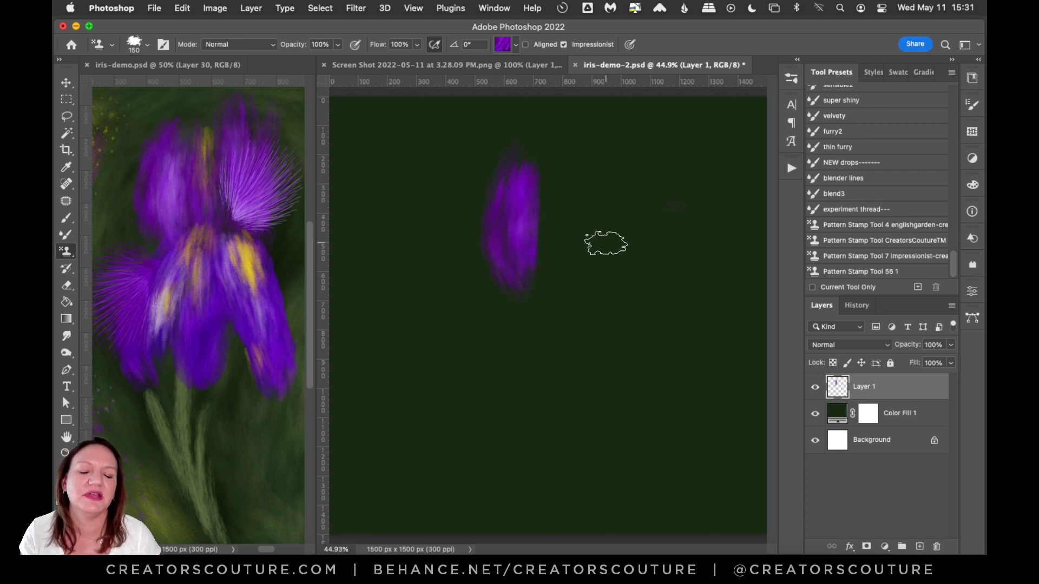
mouse_move(609, 132)
mouse_down()
mouse_move(577, 225)
mouse_move(586, 174)
mouse_move(543, 242)
mouse_move(549, 156)
mouse_move(529, 292)
mouse_move(512, 293)
mouse_move(550, 156)
mouse_move(537, 289)
mouse_move(527, 287)
mouse_move(584, 248)
mouse_move(555, 161)
mouse_move(556, 204)
mouse_move(513, 303)
mouse_move(557, 283)
mouse_move(574, 231)
mouse_move(576, 244)
mouse_move(547, 265)
mouse_move(571, 181)
mouse_move(535, 294)
mouse_move(537, 224)
mouse_move(560, 314)
mouse_up()
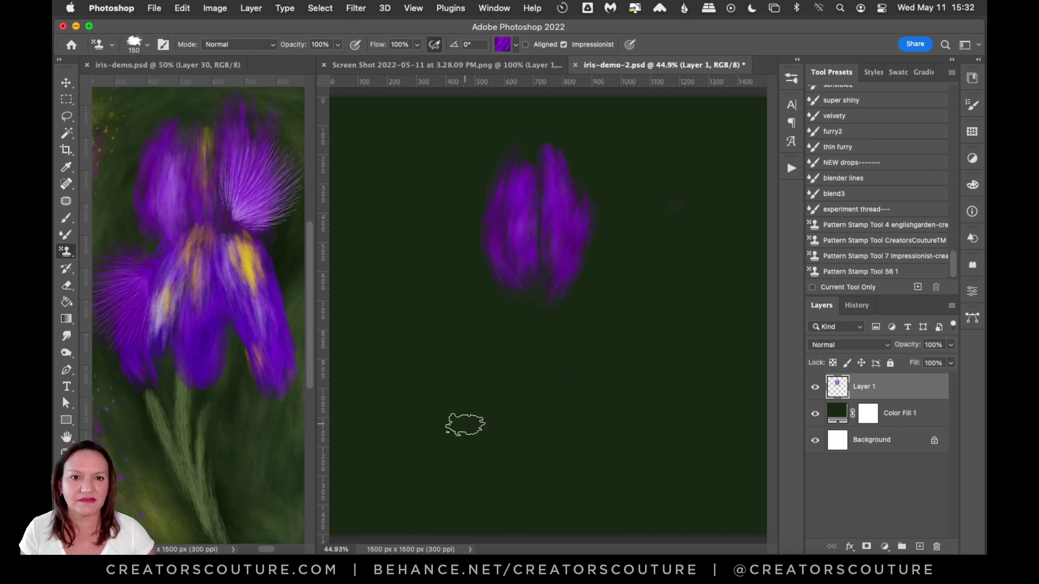
Change the stamp pattern to the smooth deep-violet gradient swatch in the colorful 2 group.
click(504, 47)
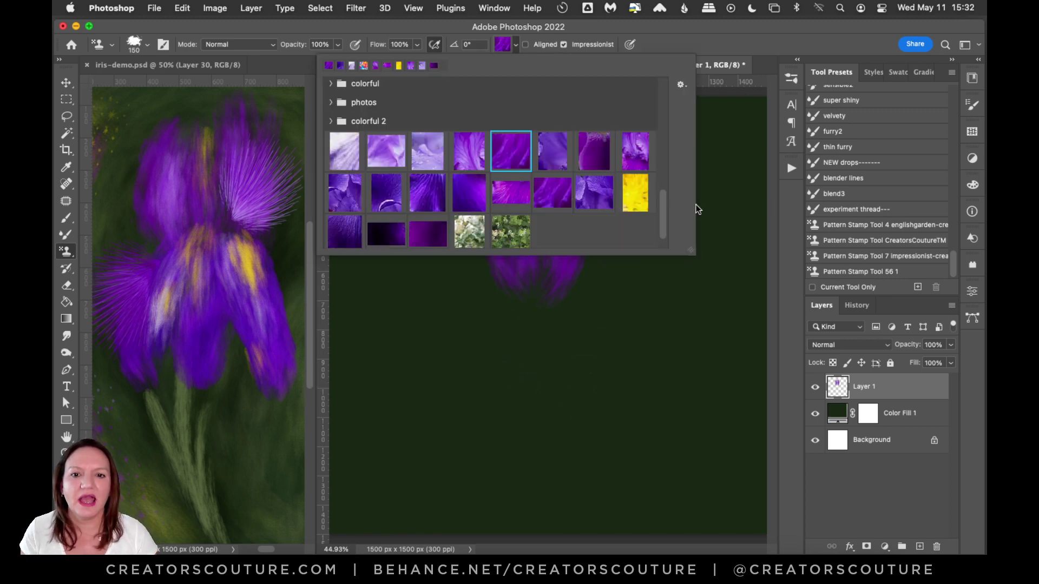
click(462, 201)
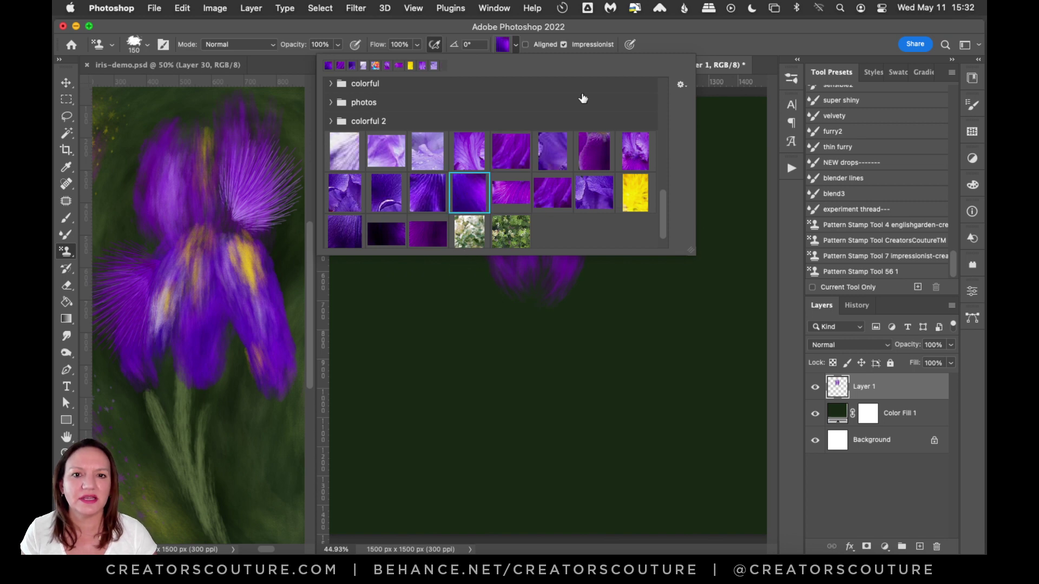
click(658, 44)
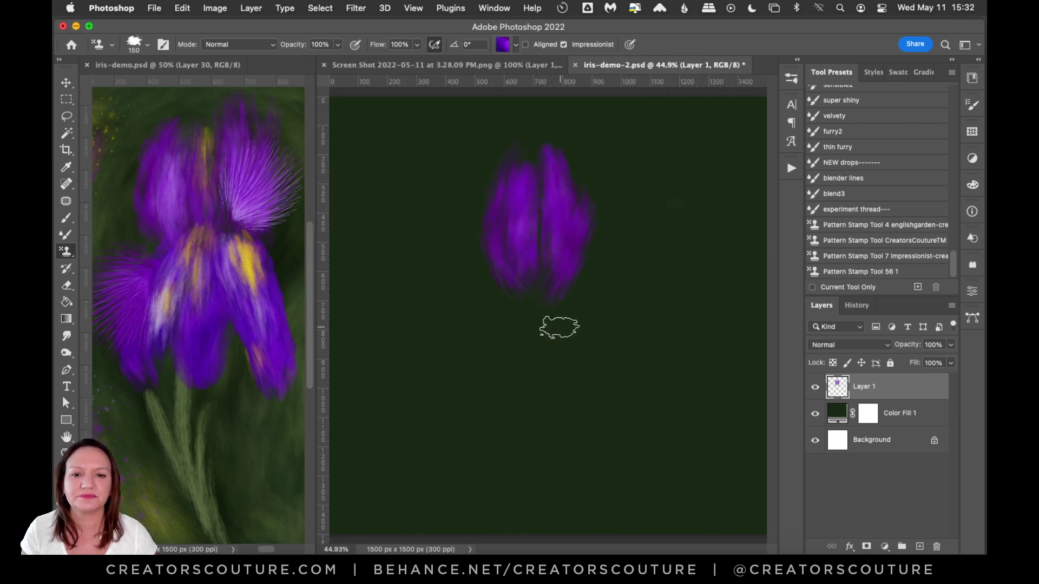
click(503, 44)
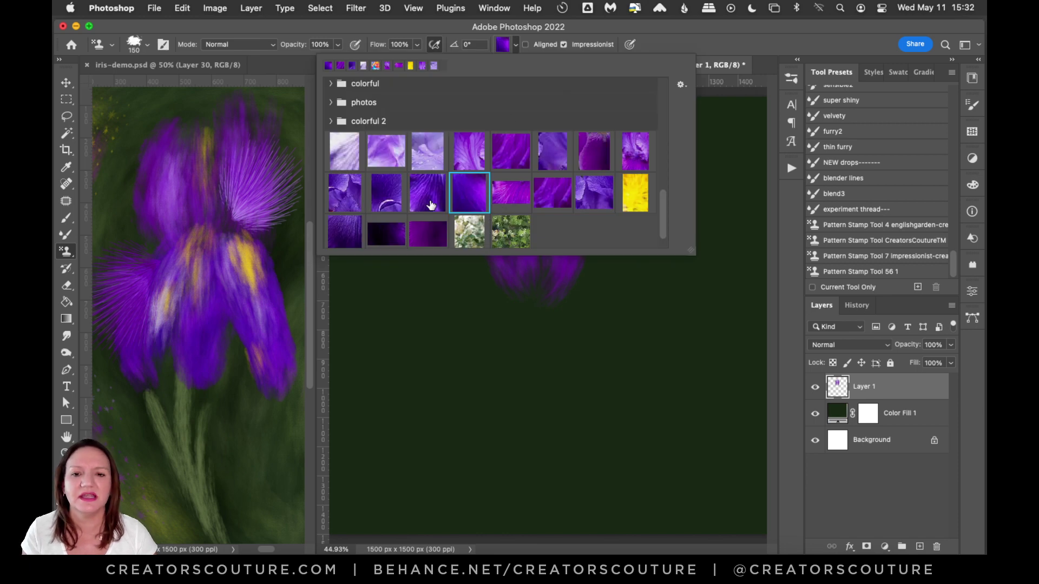
click(508, 48)
Paint the drooping lower petals beneath the upper ones with downward strokes, undoing the strokes that bend badly.
drag(522, 273, 476, 403)
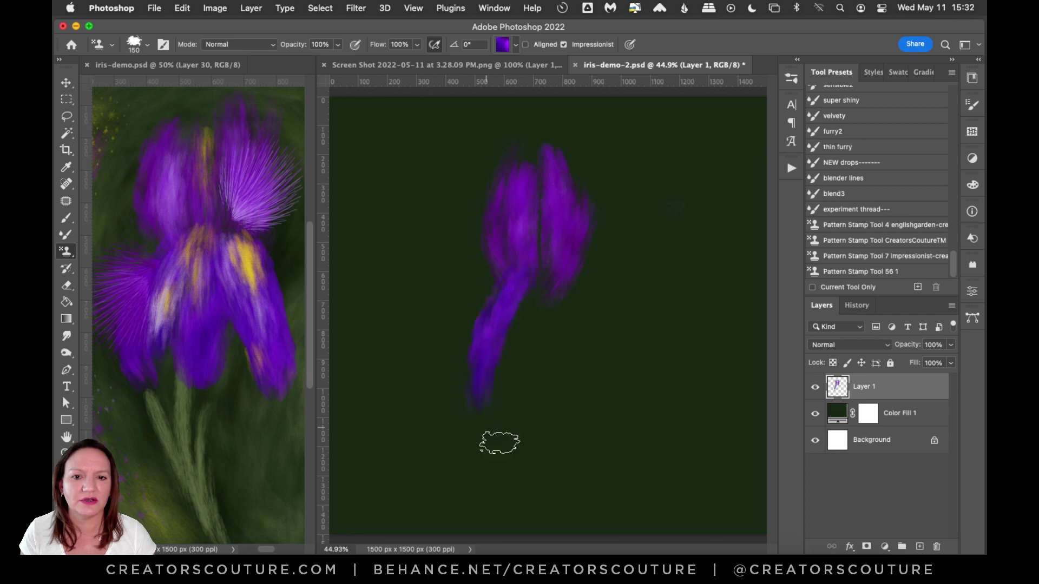
key(super+z)
drag(515, 290, 483, 436)
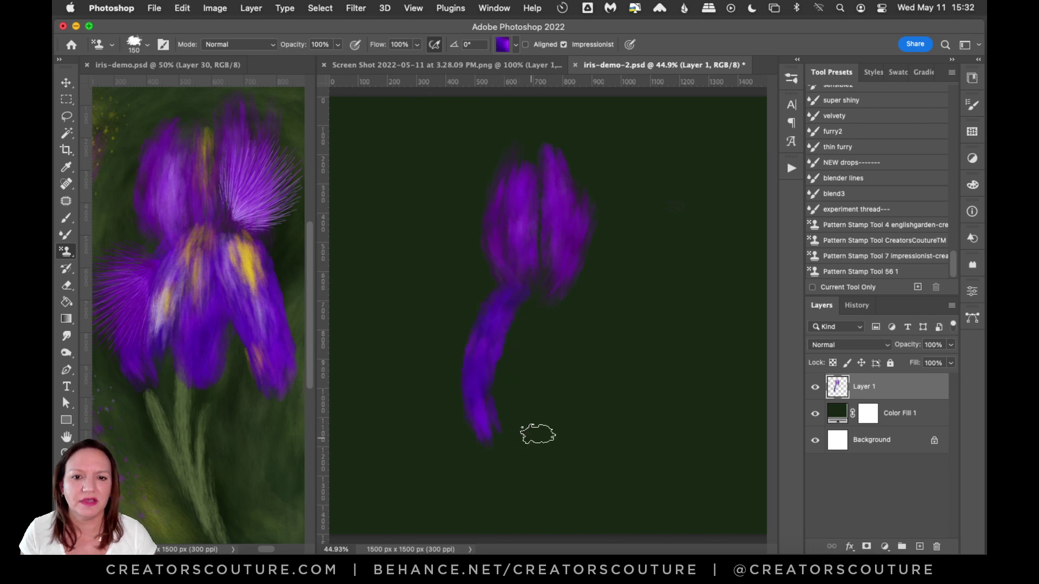
key(super+z)
mouse_move(525, 276)
mouse_down()
mouse_move(502, 431)
mouse_move(526, 438)
mouse_up()
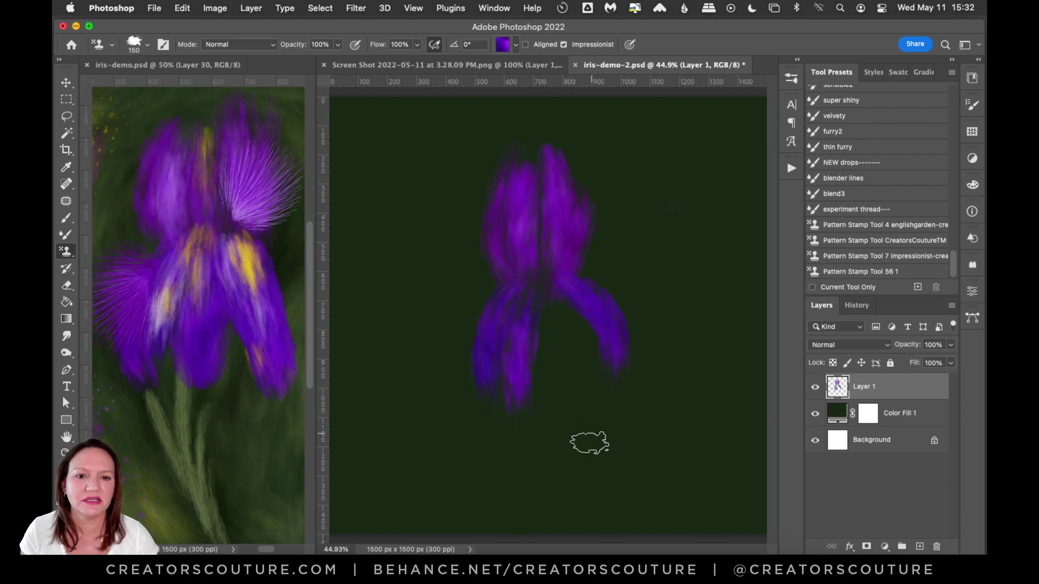
Undo the last lower-right petal stroke and repaint that petal curving downward with the brush enlarged to 175 px.
key(super+z)
key(])
drag(582, 294, 600, 406)
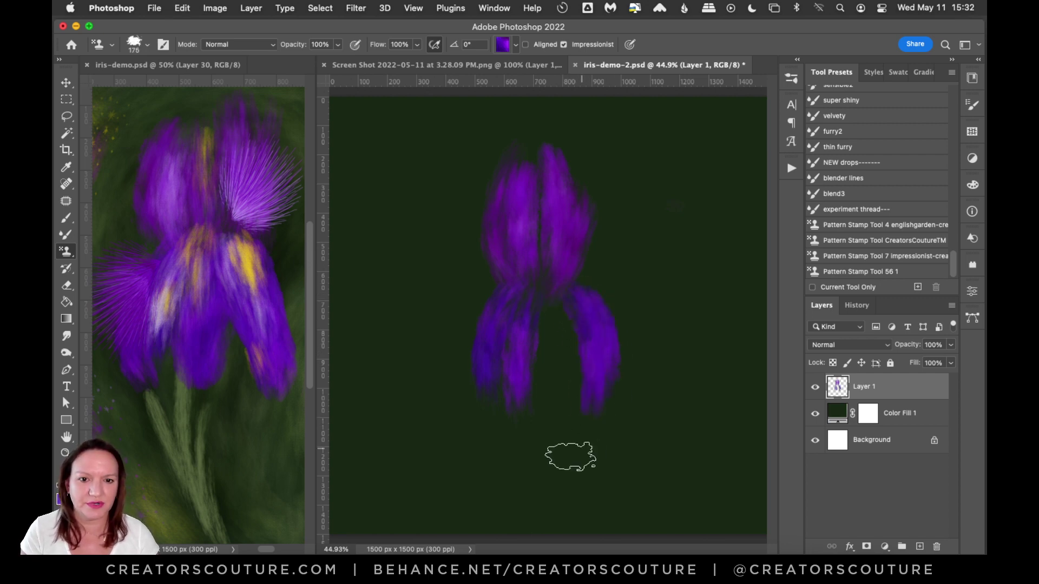
Fill in the lower centre and paint the outer left drooping petal, undoing and repainting its stroke until the curve fits.
drag(492, 287, 461, 362)
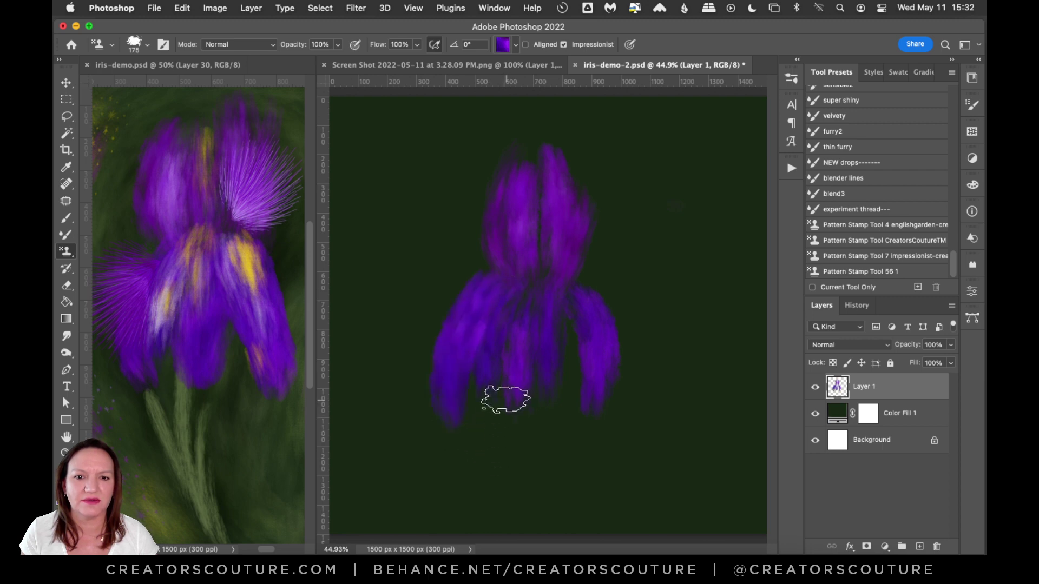
drag(492, 282, 494, 398)
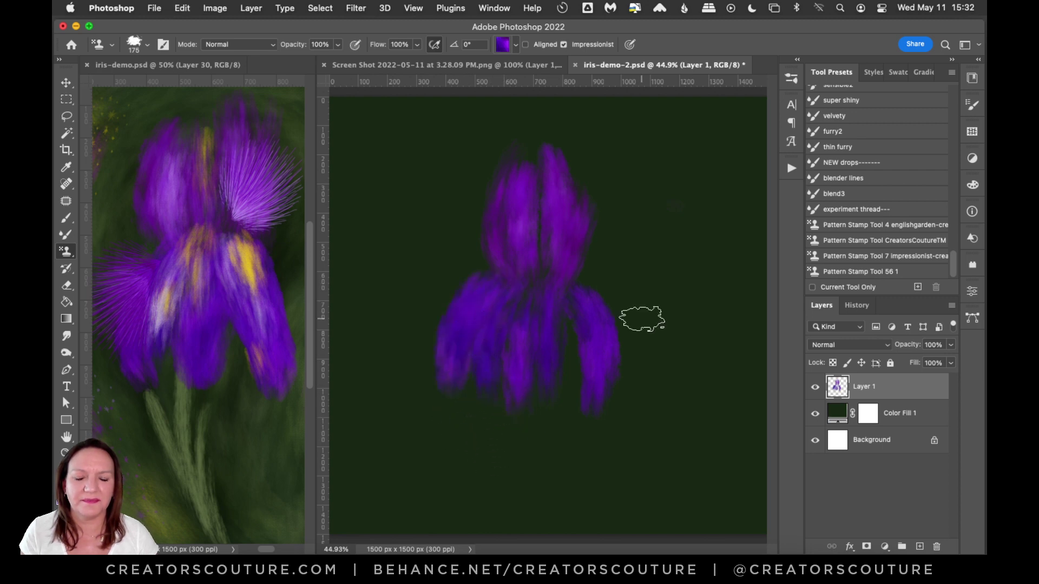
key(super+z)
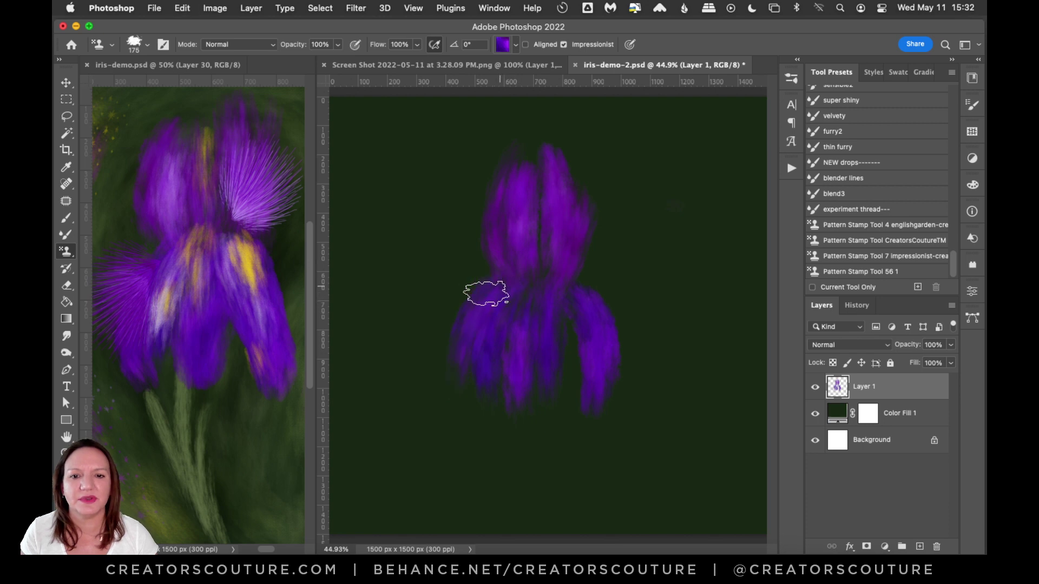
drag(487, 295, 455, 379)
key(super+z)
drag(501, 290, 468, 432)
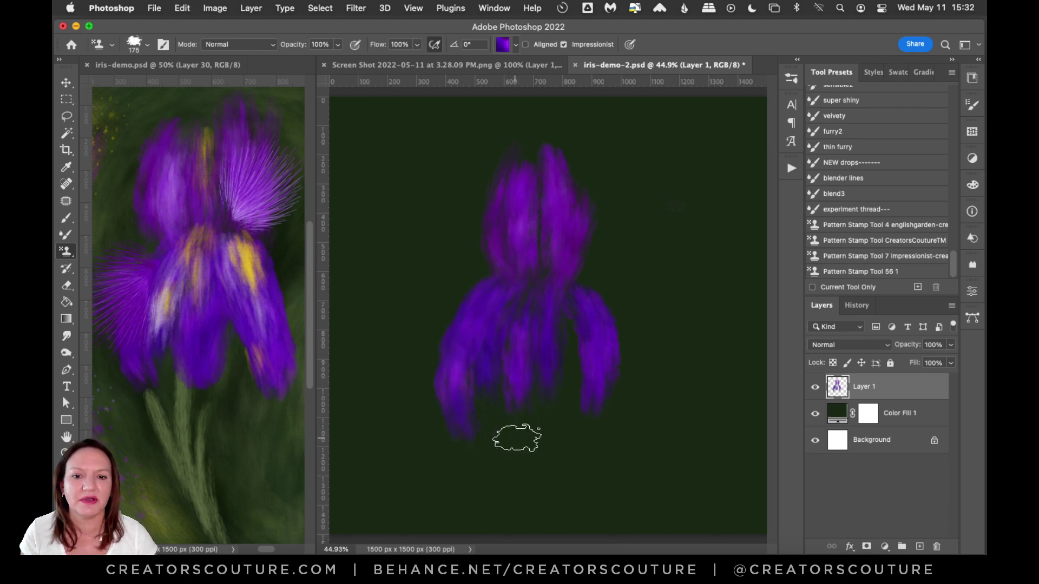
key(super+z)
drag(487, 297, 467, 427)
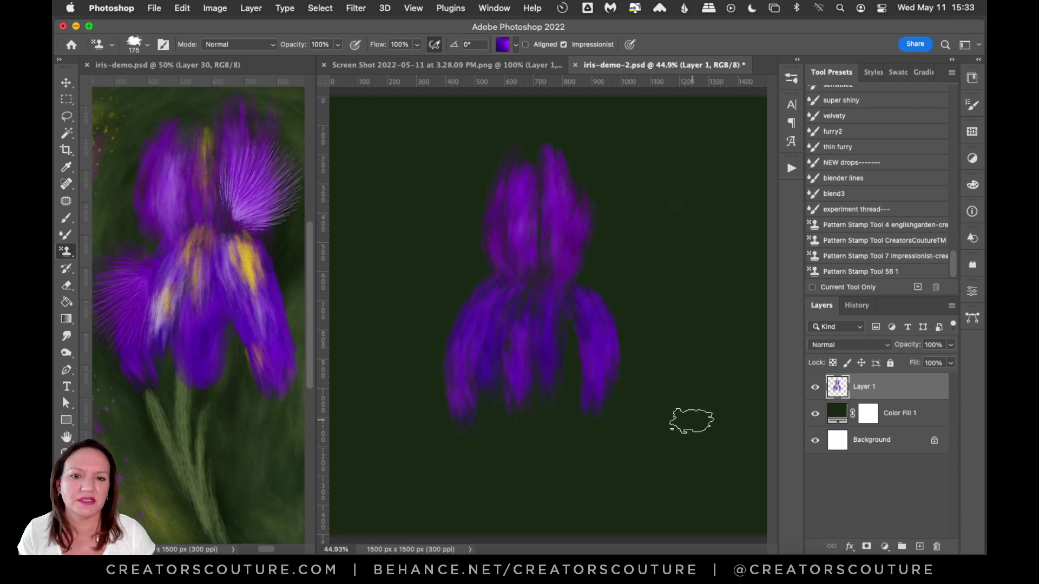
Add a new empty layer above Layer 1 in iris-demo-2.psd.
click(919, 546)
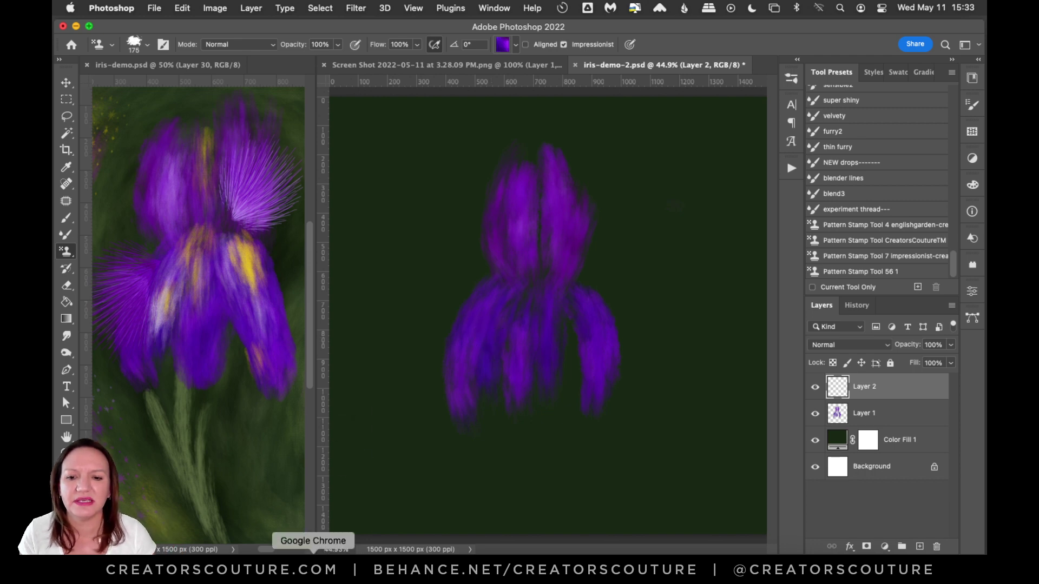
Switch to Google Chrome to examine the purple iris reference images on Pinterest, and return to Photoshop.
click(325, 560)
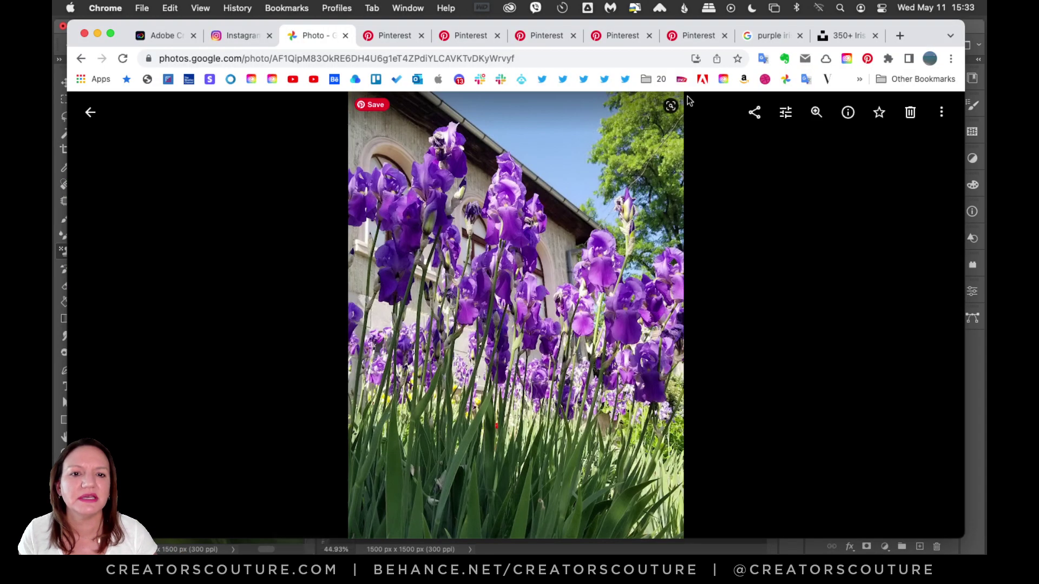
click(688, 36)
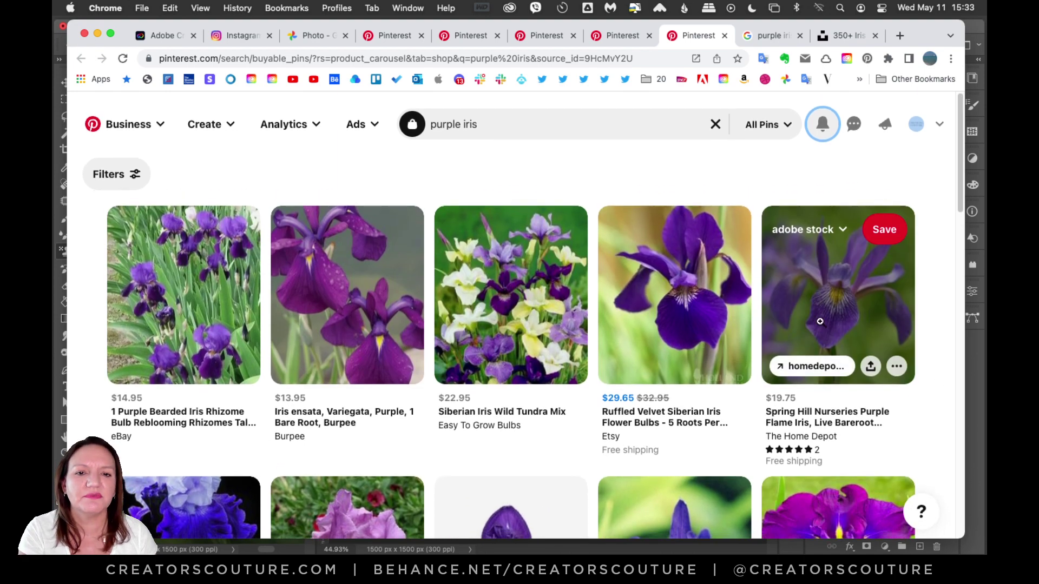
click(625, 37)
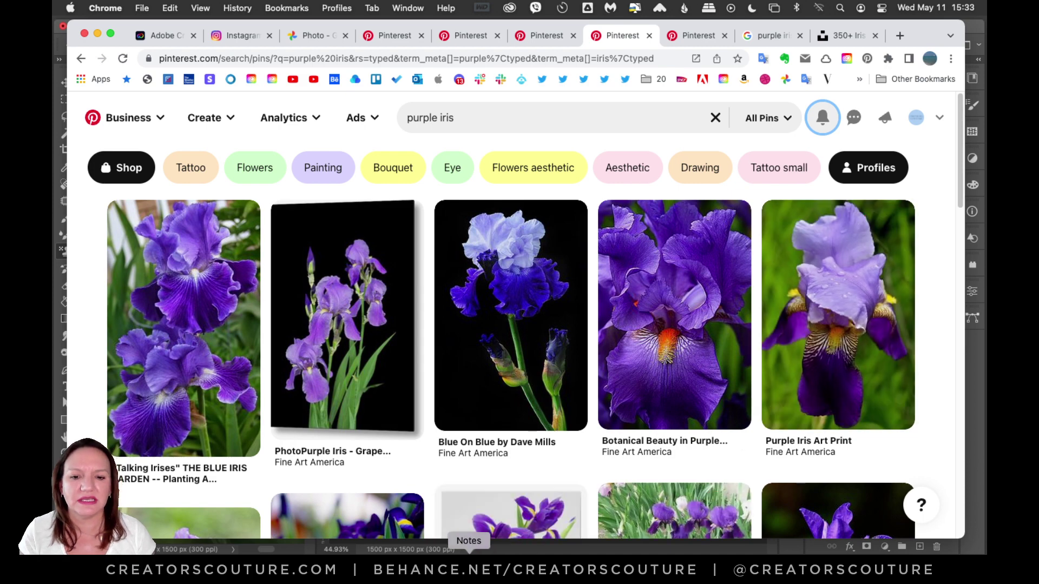
click(391, 551)
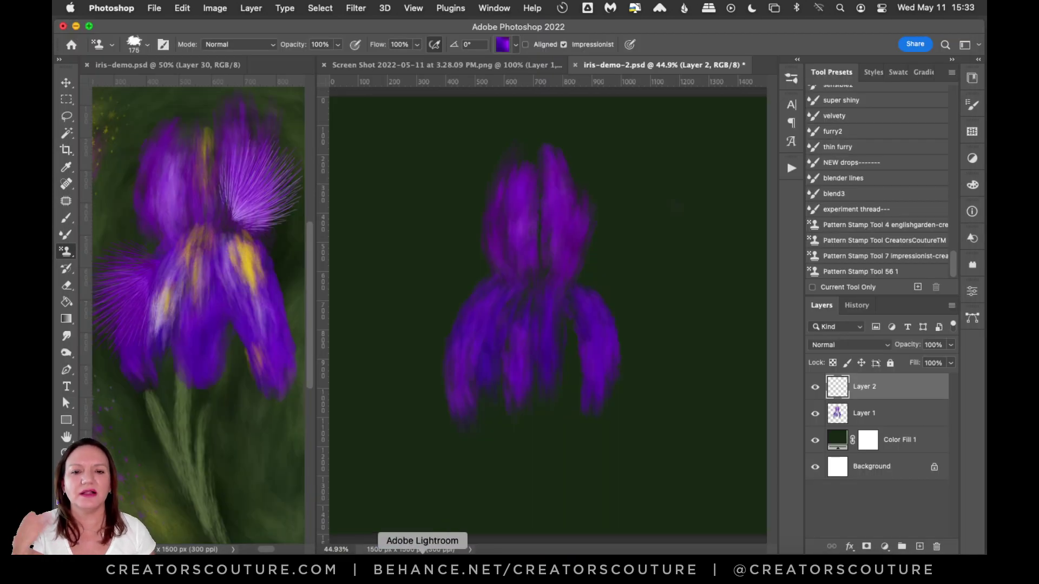
Choose the pale white-and-lilac petal pattern from the colorful 2 group for the Pattern Stamp tool.
click(503, 44)
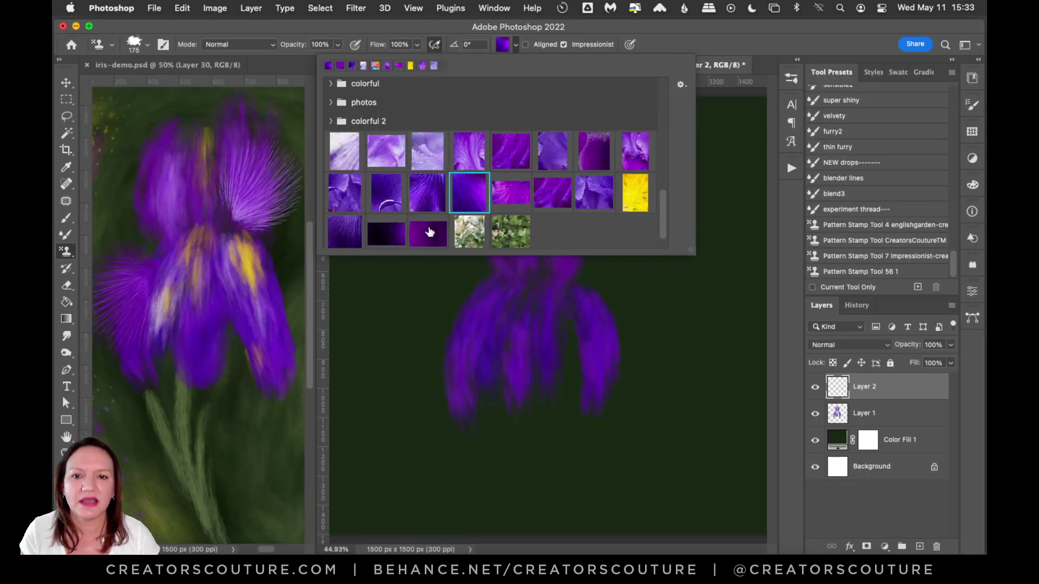
click(462, 234)
click(333, 159)
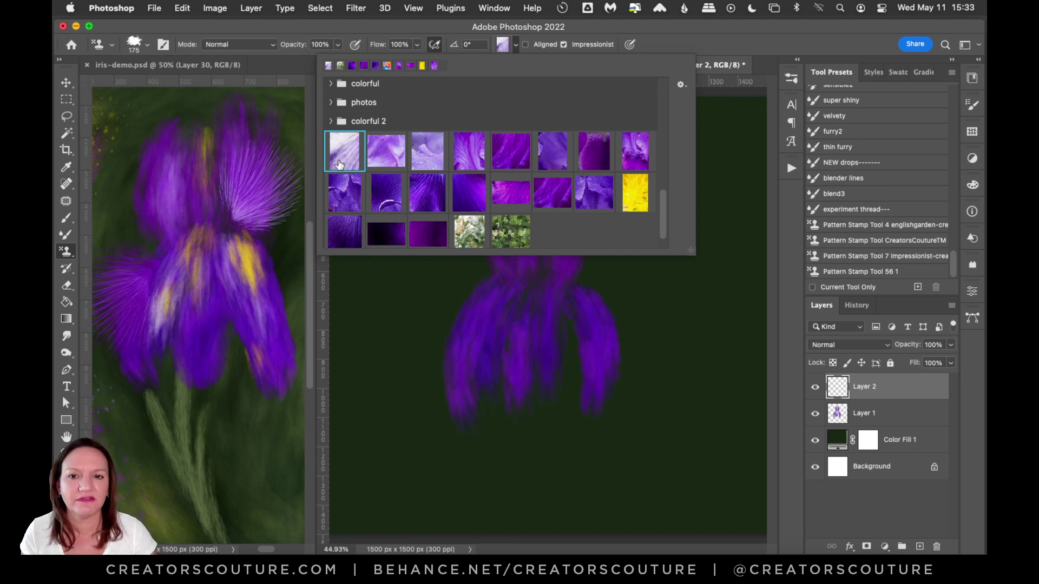
Paint pale white-and-lilac highlights down the upper parts of the drooping lower petals on Layer 2.
click(580, 32)
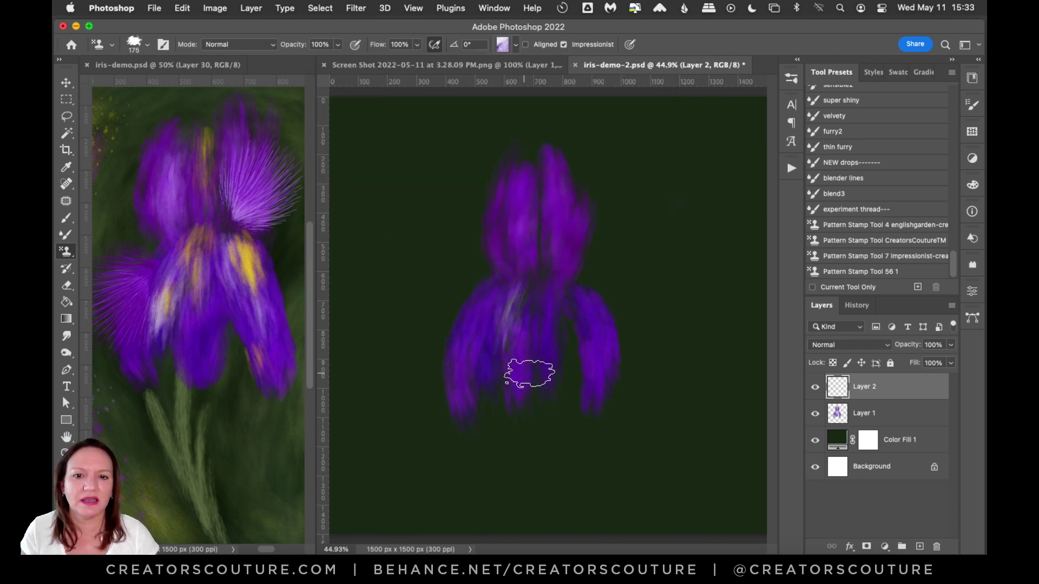
mouse_move(506, 293)
mouse_down()
mouse_move(502, 361)
mouse_move(521, 375)
mouse_move(503, 294)
mouse_move(490, 395)
mouse_move(532, 367)
mouse_move(537, 281)
mouse_move(549, 346)
mouse_move(558, 284)
mouse_move(570, 403)
mouse_up()
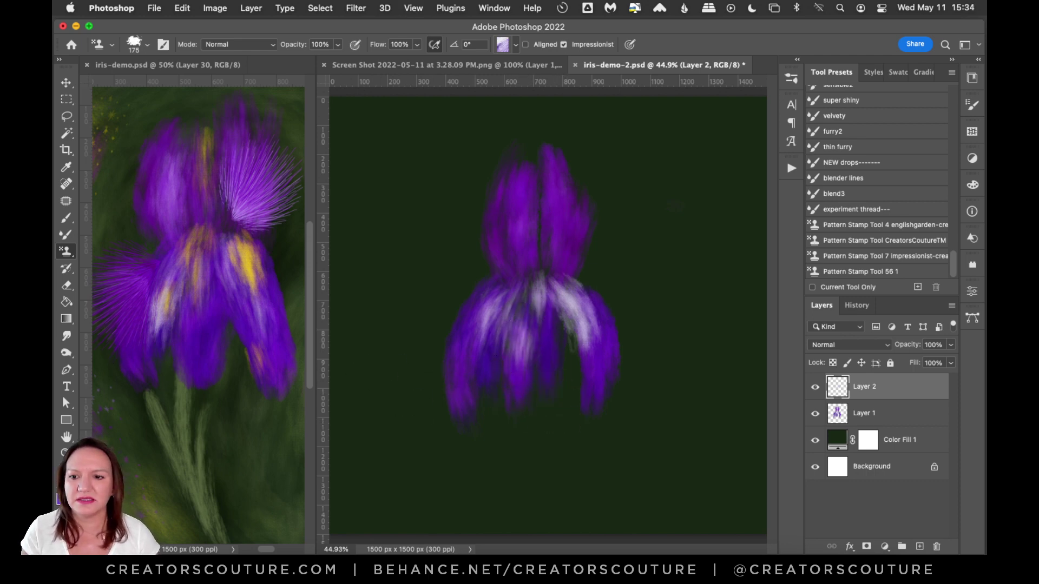
Add a new empty layer above Layer 2 and choose the yellow petal pattern for the Pattern Stamp tool.
key(z)
click(545, 288)
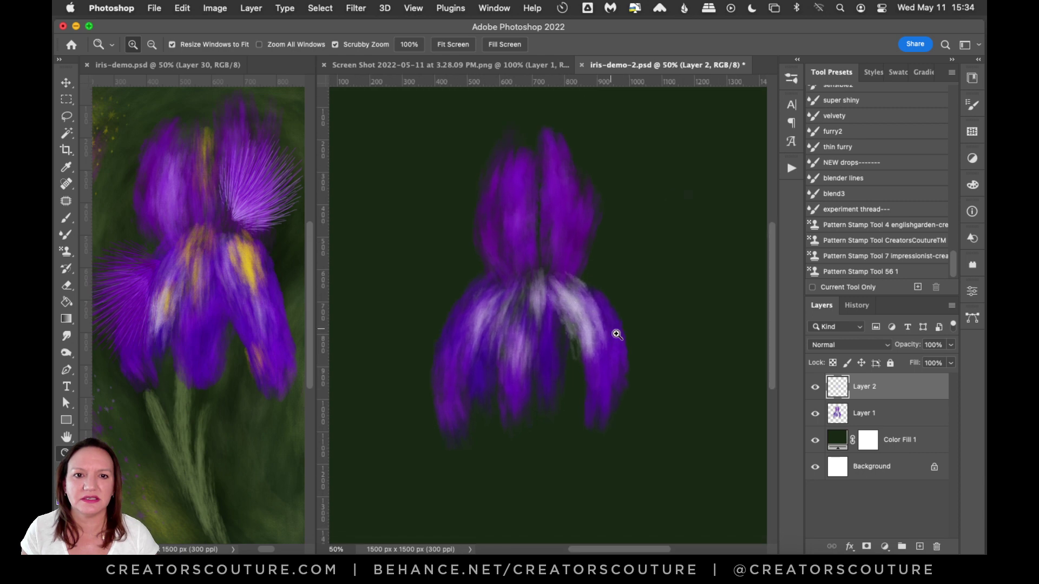
click(538, 272)
alt+click(597, 290)
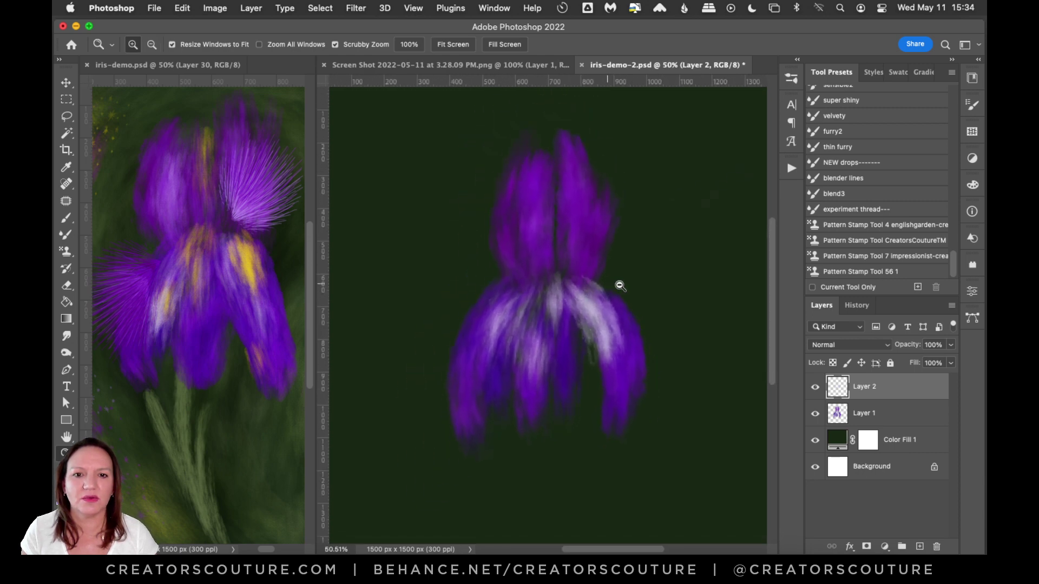
drag(620, 286, 627, 285)
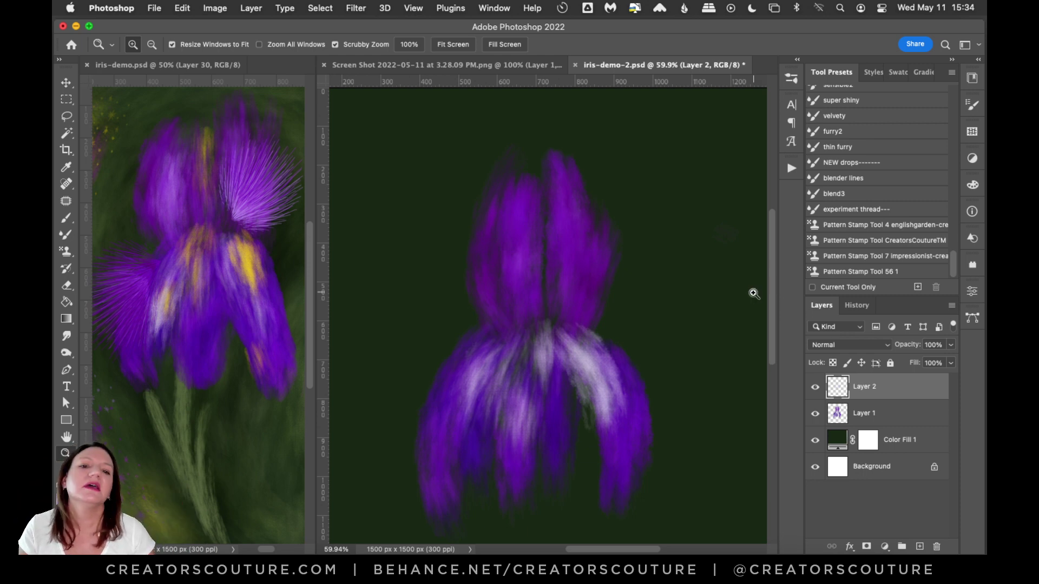
click(66, 251)
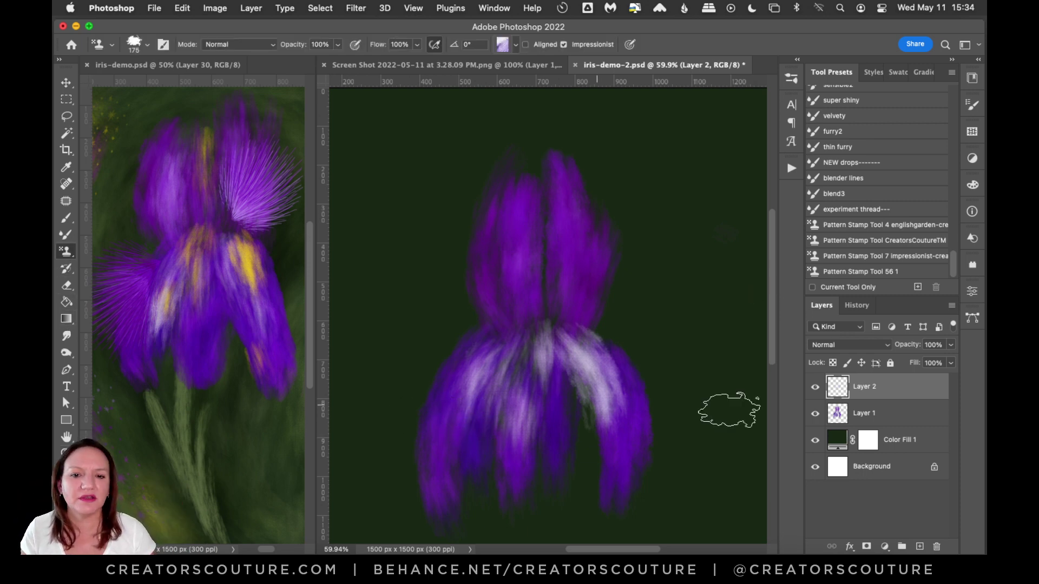
click(920, 547)
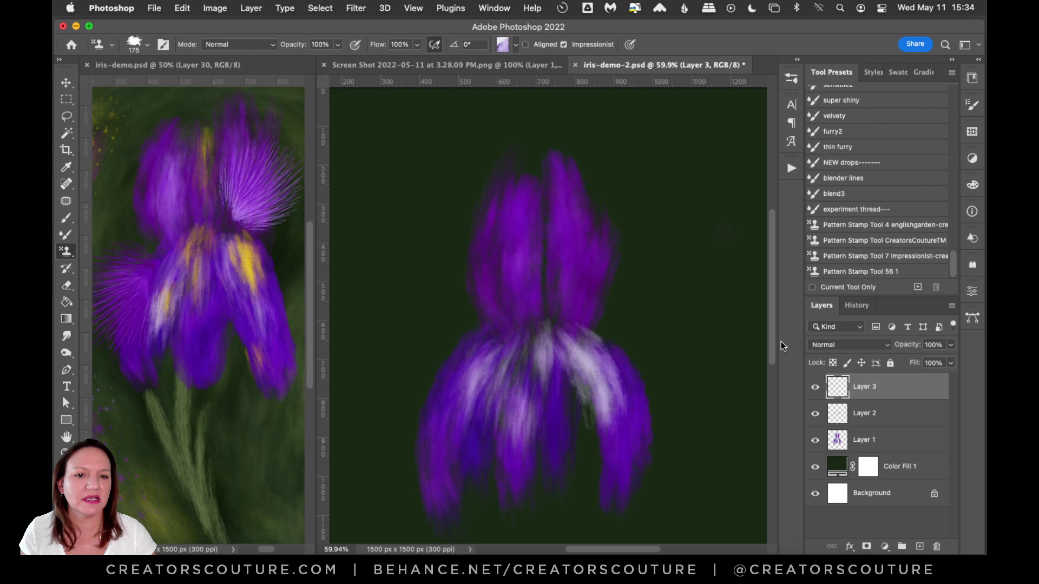
click(499, 47)
click(633, 189)
click(686, 37)
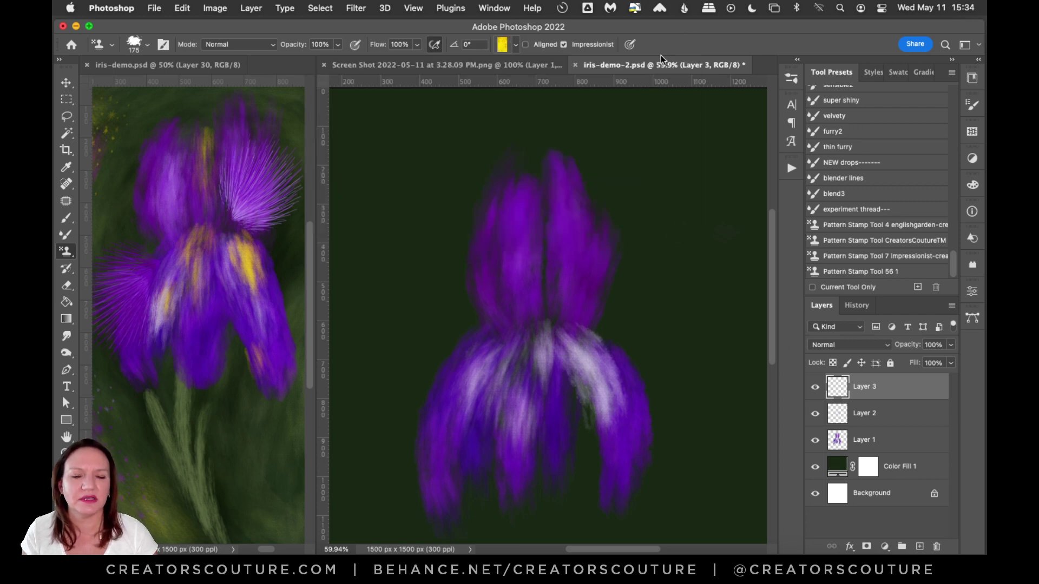
Undo a wide yellow trial stroke, and paint narrower yellow streaks over the lower petals' pale highlights with a 100 px brush.
drag(521, 343, 514, 373)
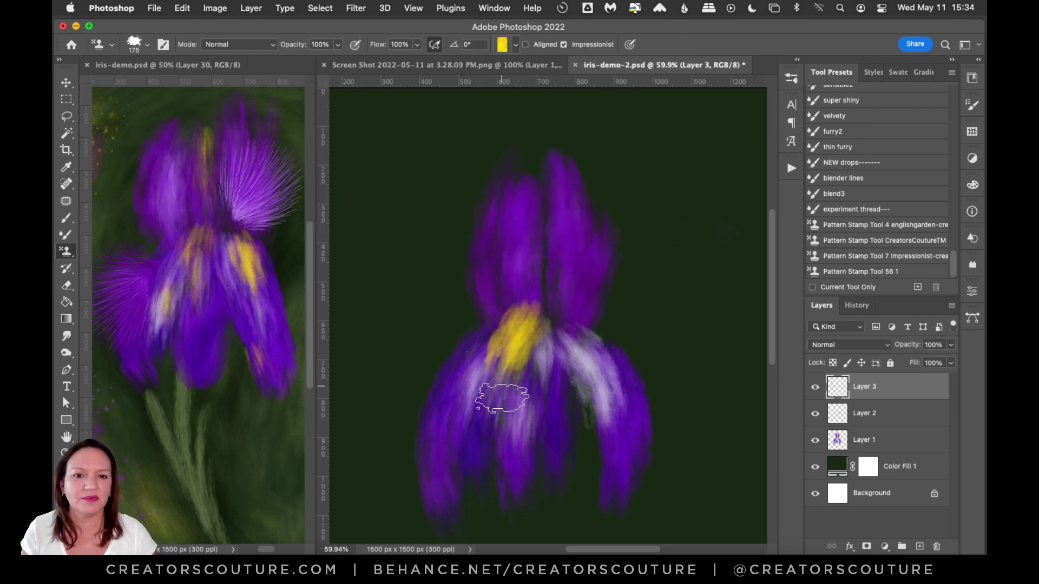
key(super+z)
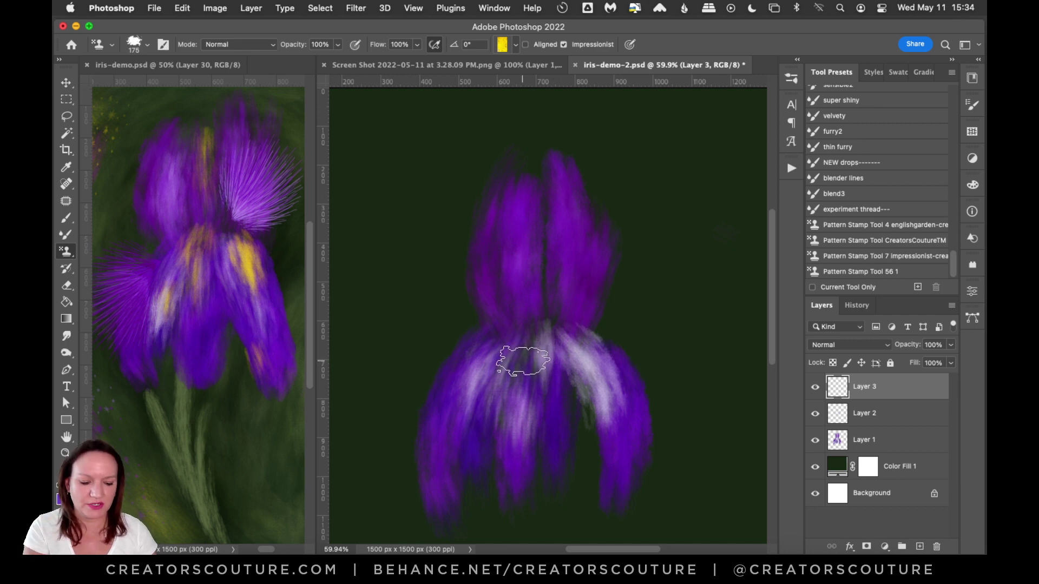
key(bracketleft)
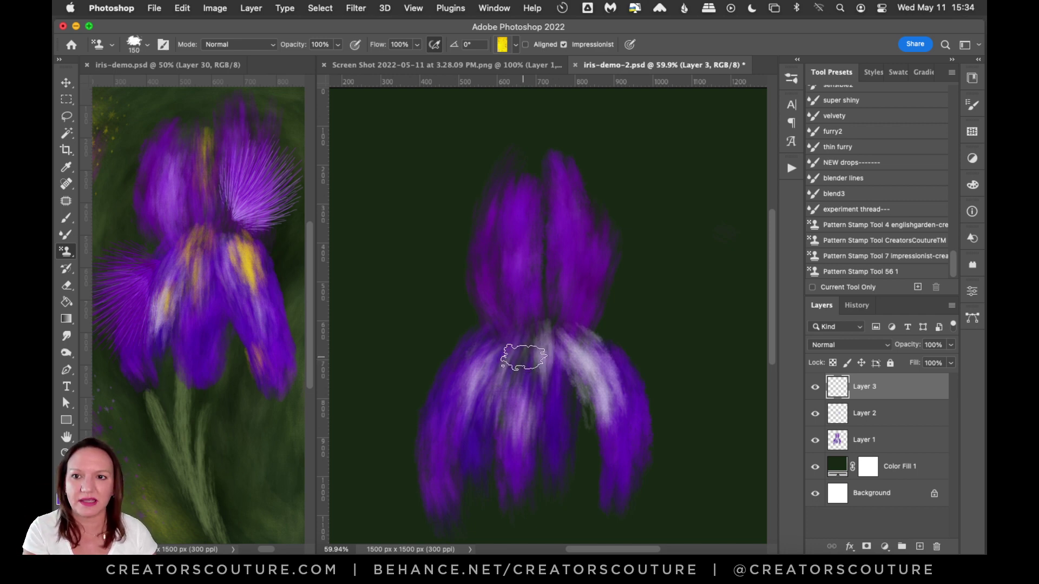
key(bracketleft)
key(bracketleft)
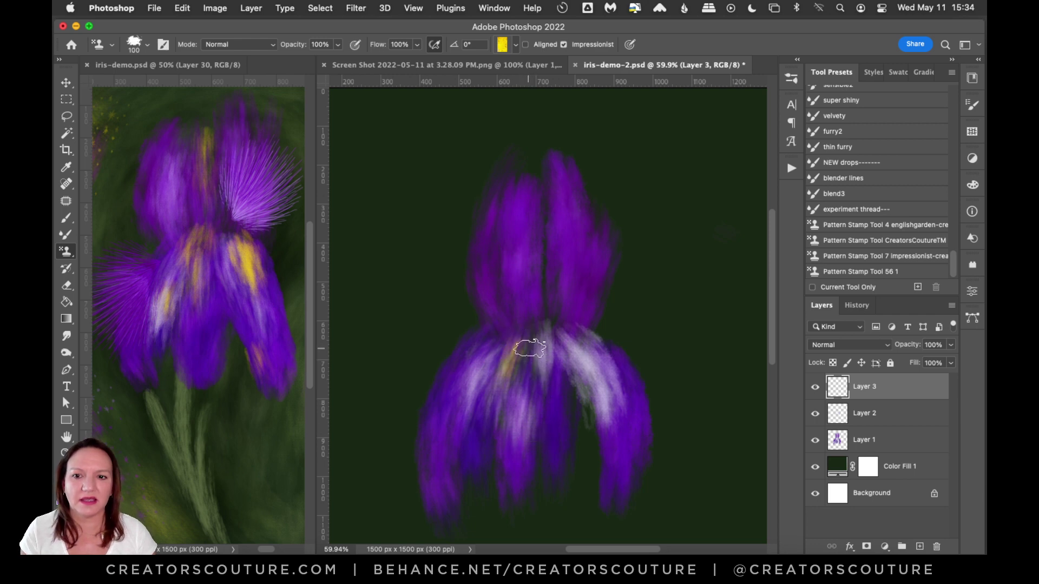
mouse_move(537, 334)
mouse_down()
mouse_move(536, 367)
mouse_move(472, 412)
mouse_up()
drag(563, 338, 584, 381)
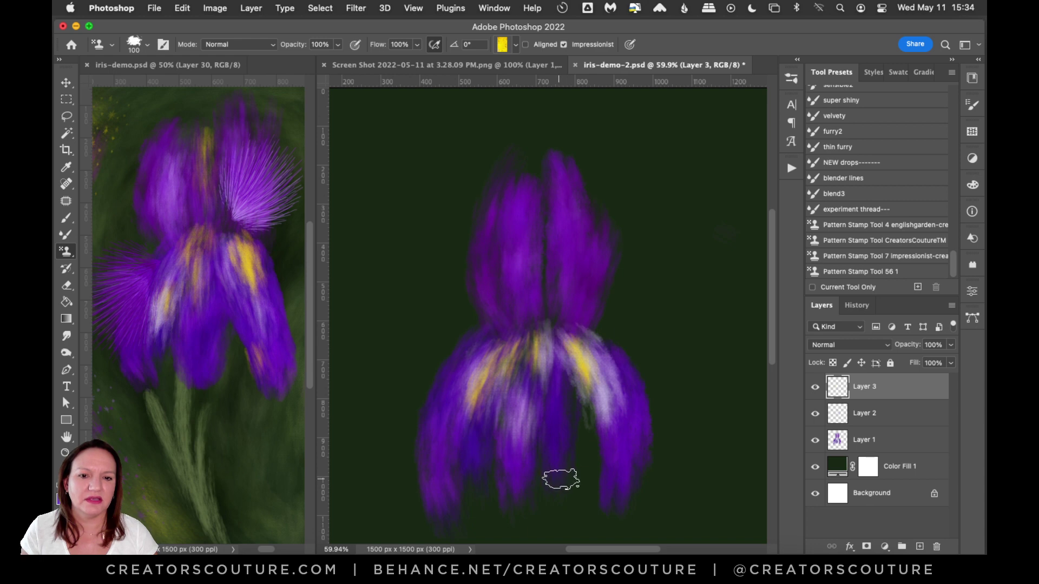
Add thin yellow accents between and on the upright petals and beside the inner lower petal, undoing the oversized stroke at the left base.
drag(541, 230, 542, 243)
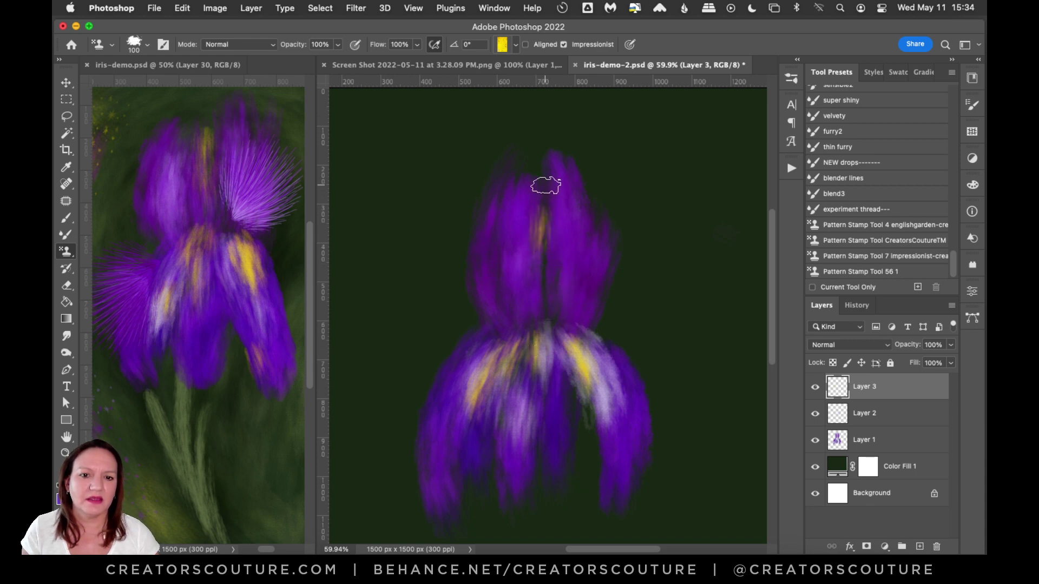
drag(546, 187, 544, 281)
drag(495, 244, 495, 284)
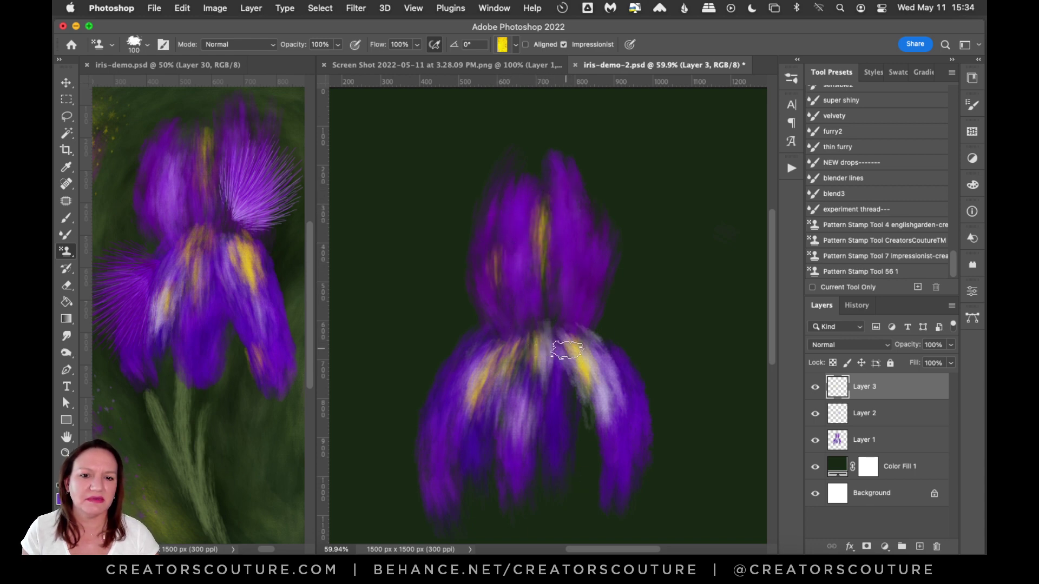
drag(564, 289, 566, 408)
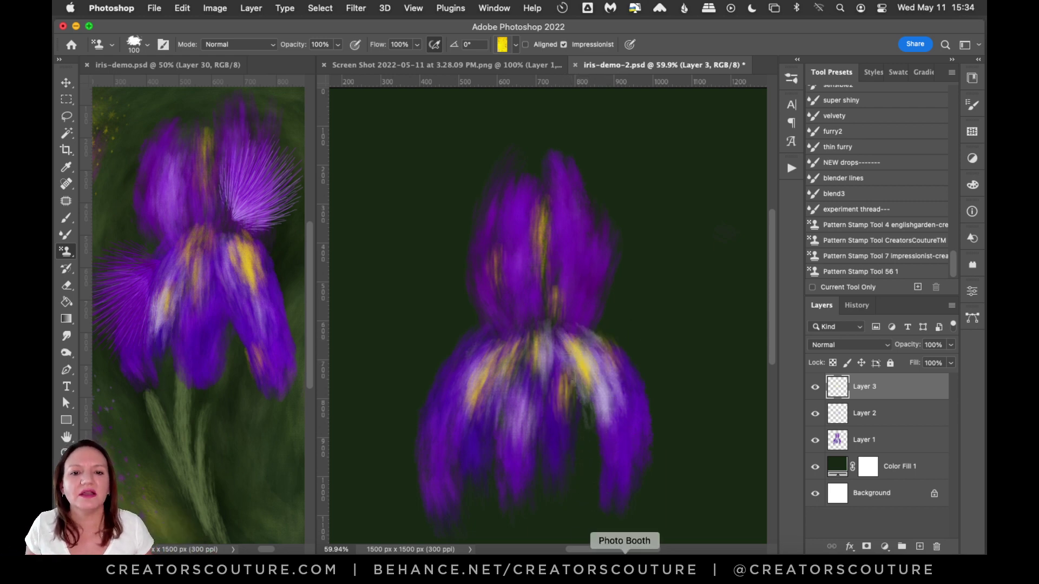
drag(478, 297, 489, 329)
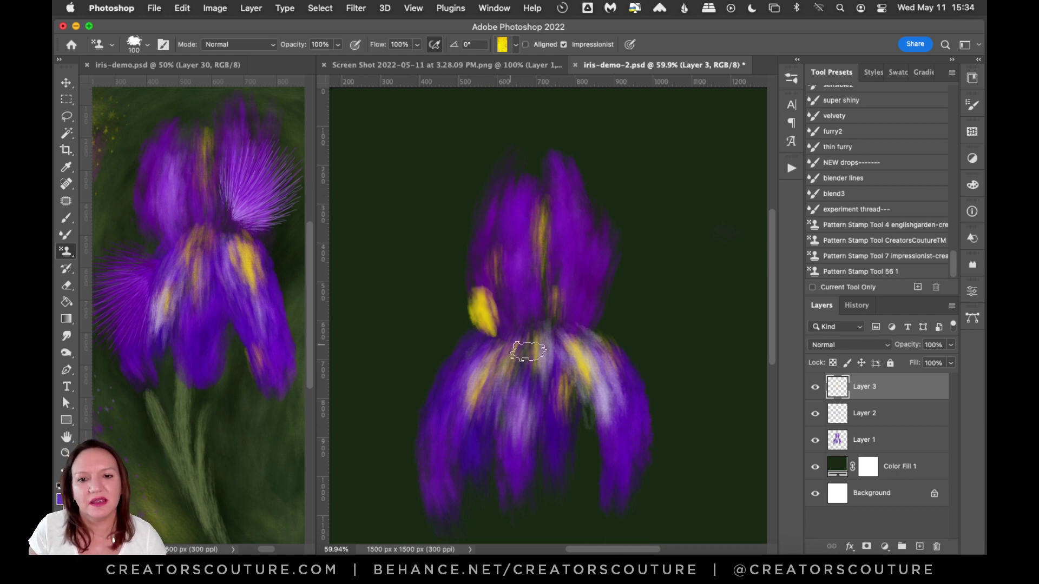
key(super+z)
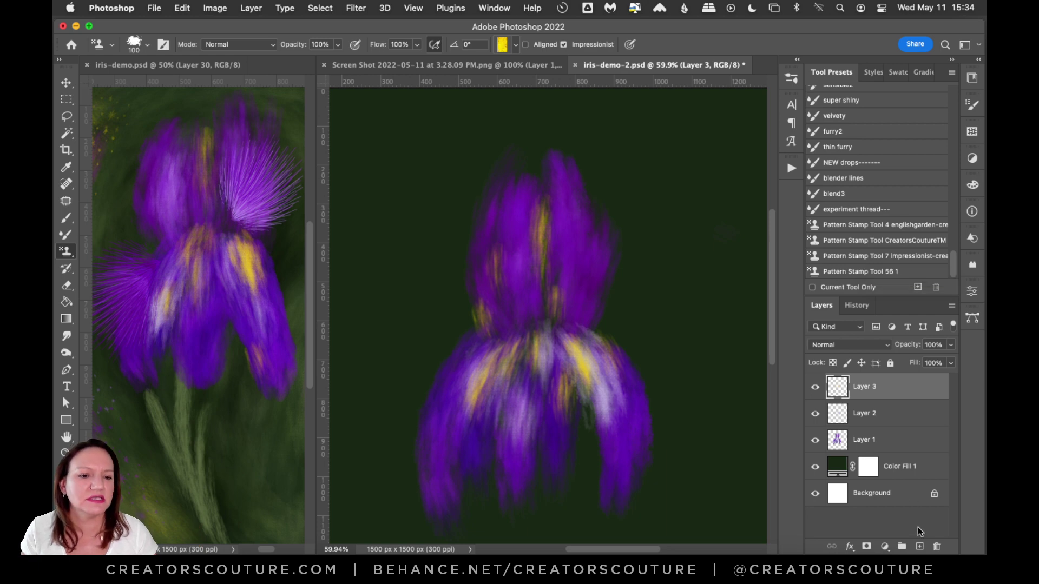
Add a new empty layer above Layer 3 and choose the bright purple petal pattern with light streaks for the Pattern Stamp tool.
click(919, 547)
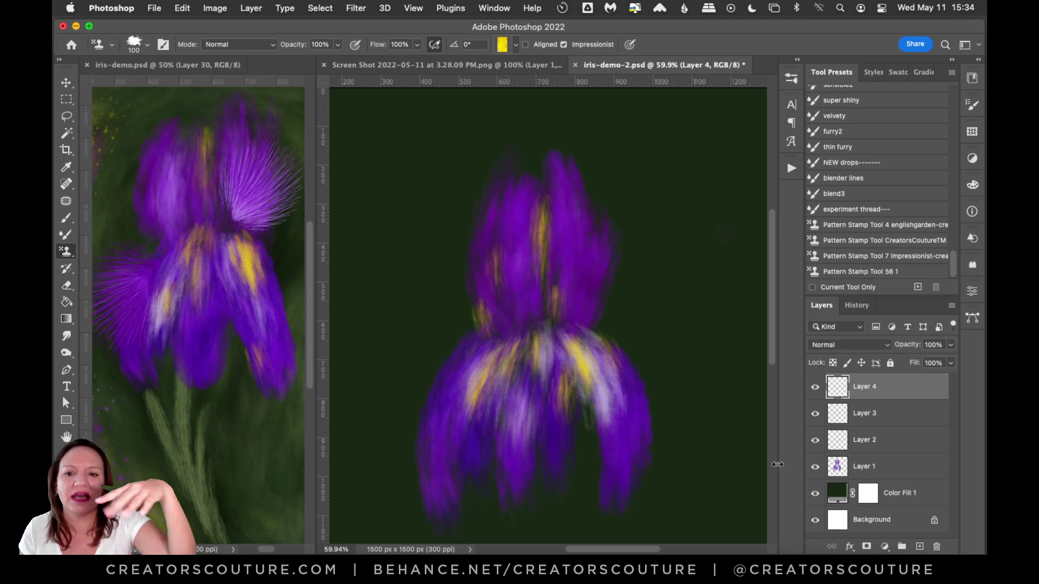
click(788, 82)
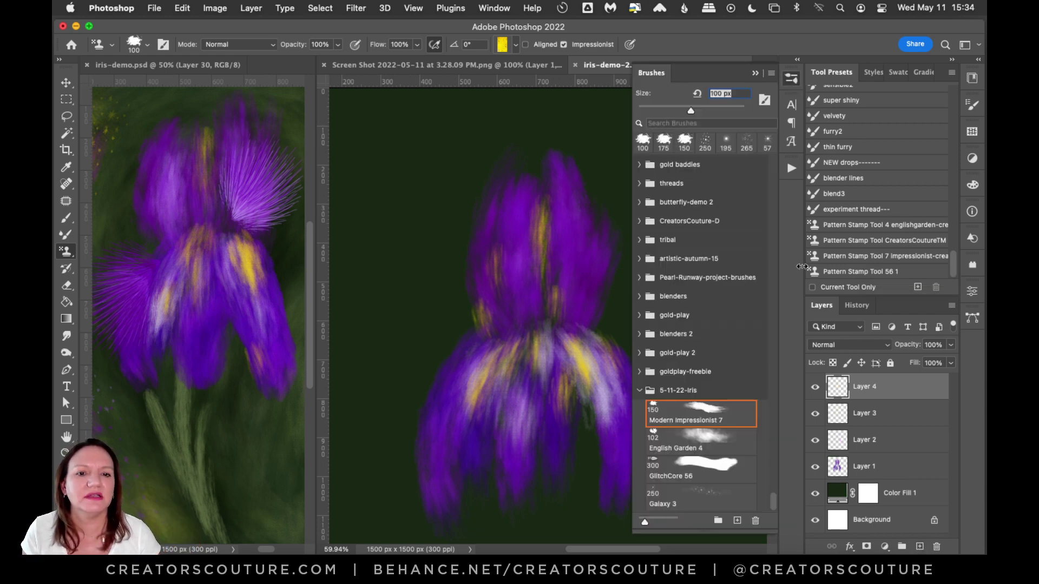
click(789, 78)
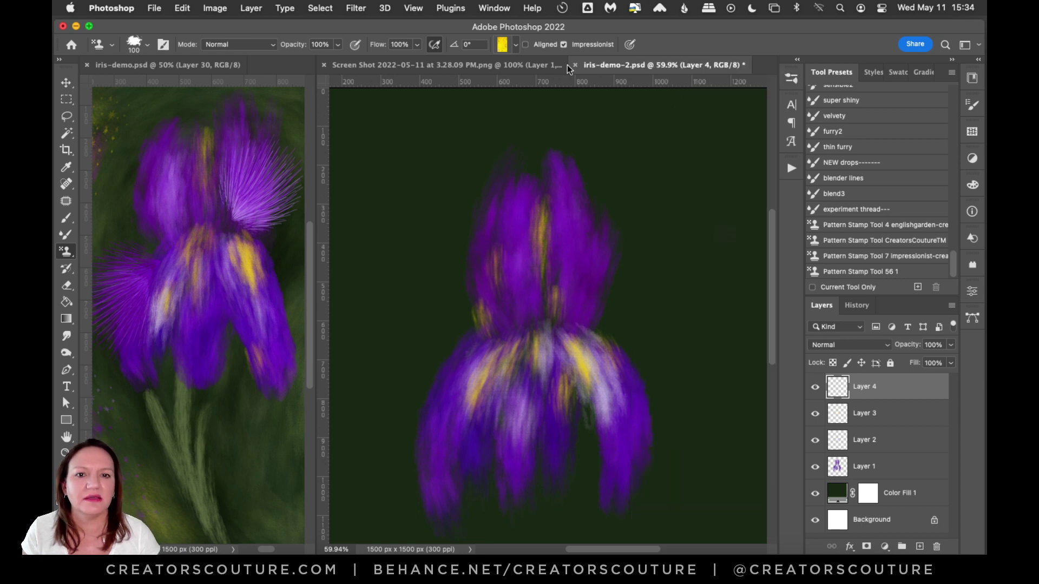
click(501, 46)
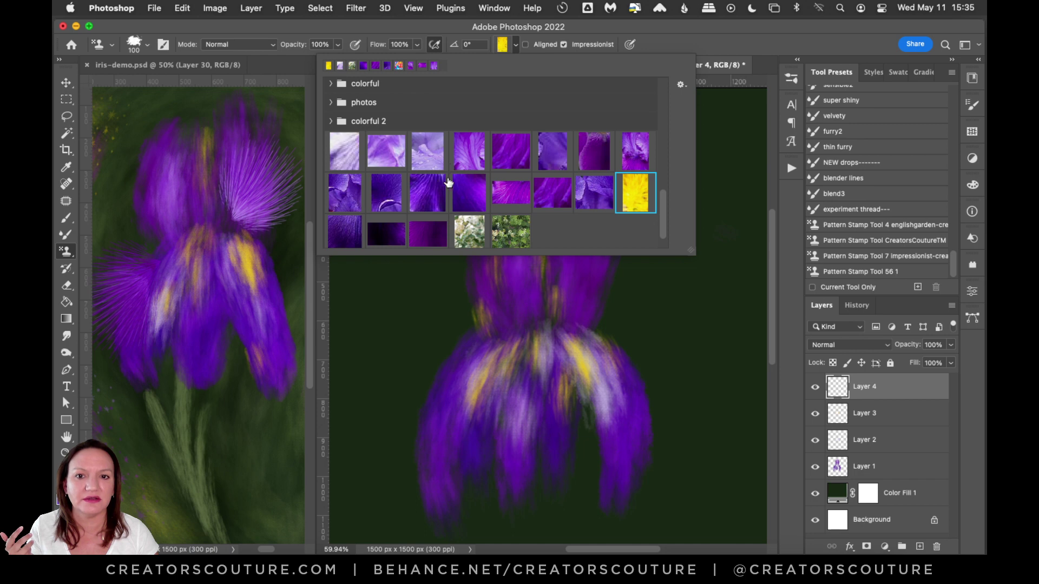
click(466, 155)
click(530, 124)
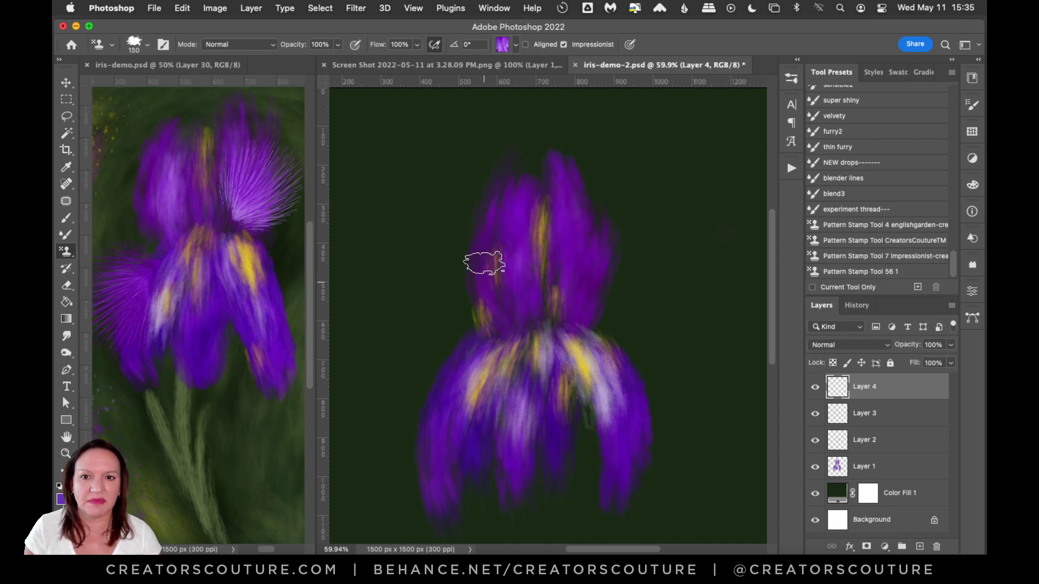
Enlarge the brush to 150 px and paint lighter purple strokes over and around the upright petals, widening the left side and undoing the first stroke.
key(bracketright)
key(bracketright)
drag(475, 232, 470, 295)
key(super+z)
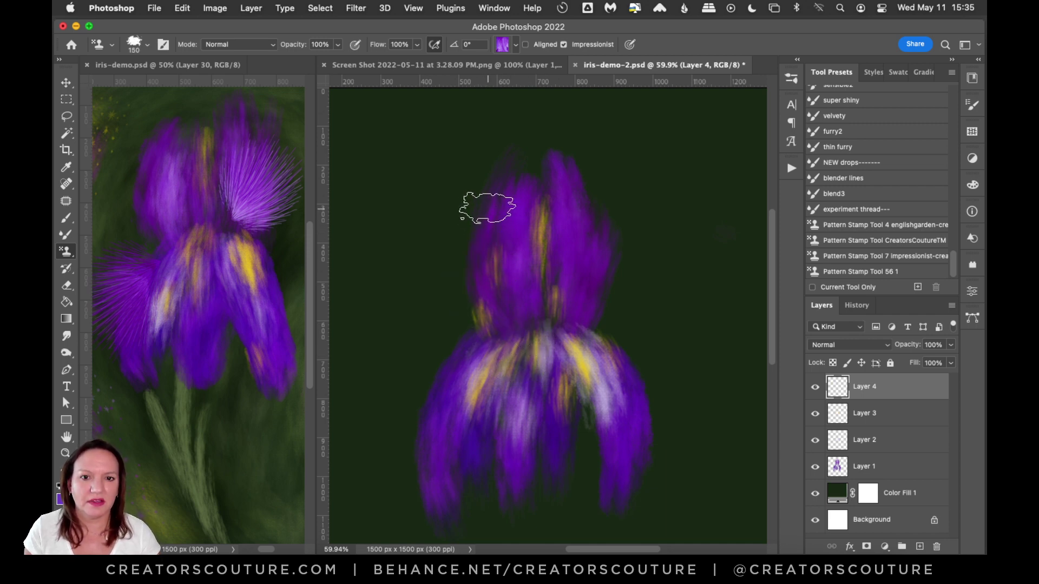
drag(487, 204, 488, 320)
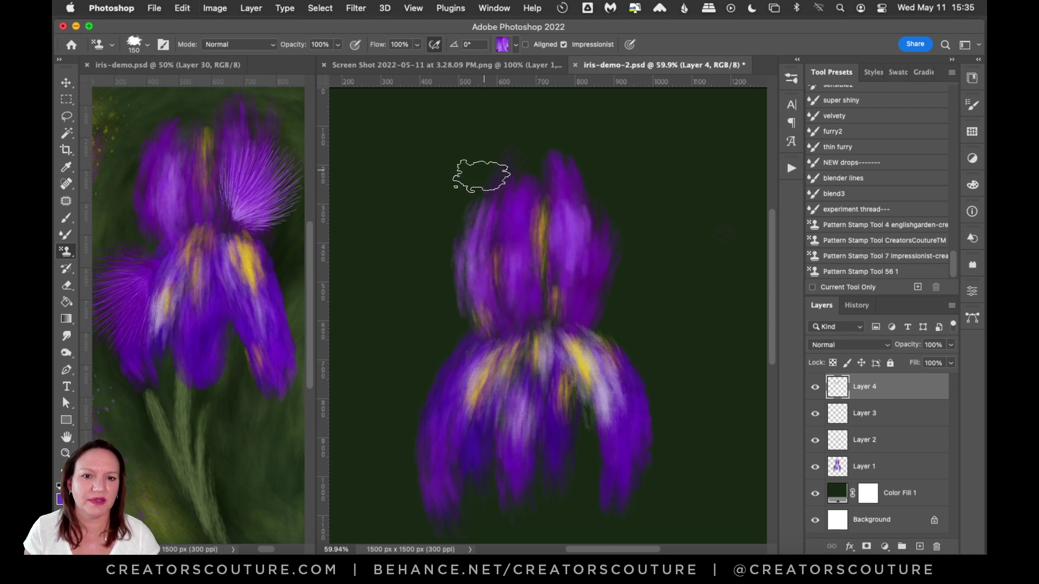
drag(480, 173, 457, 297)
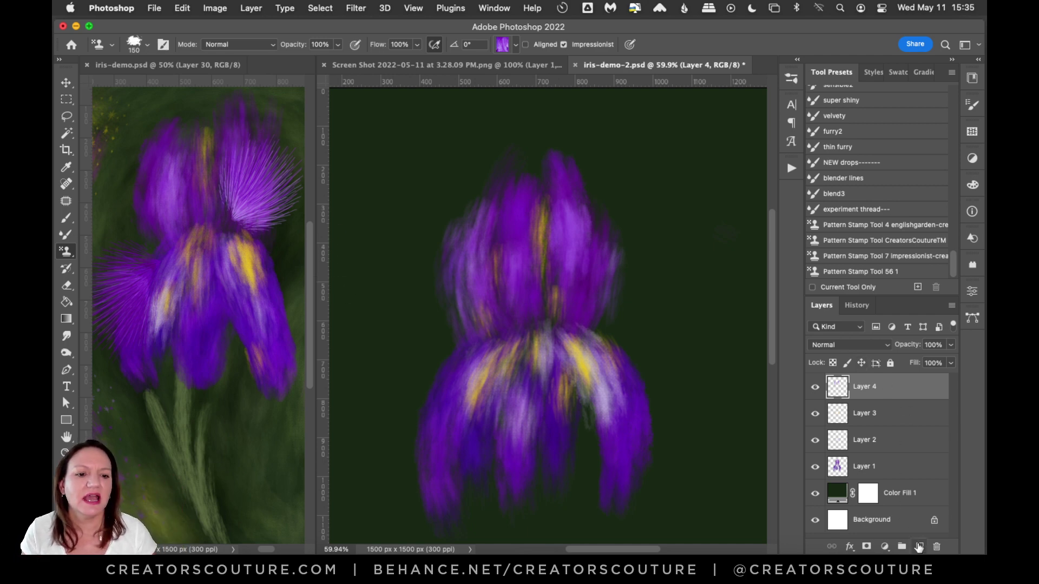
Add a new empty layer above Layer 4 and pick the GlitchCore 56 brush from the 5-11-22-Iris group.
click(919, 547)
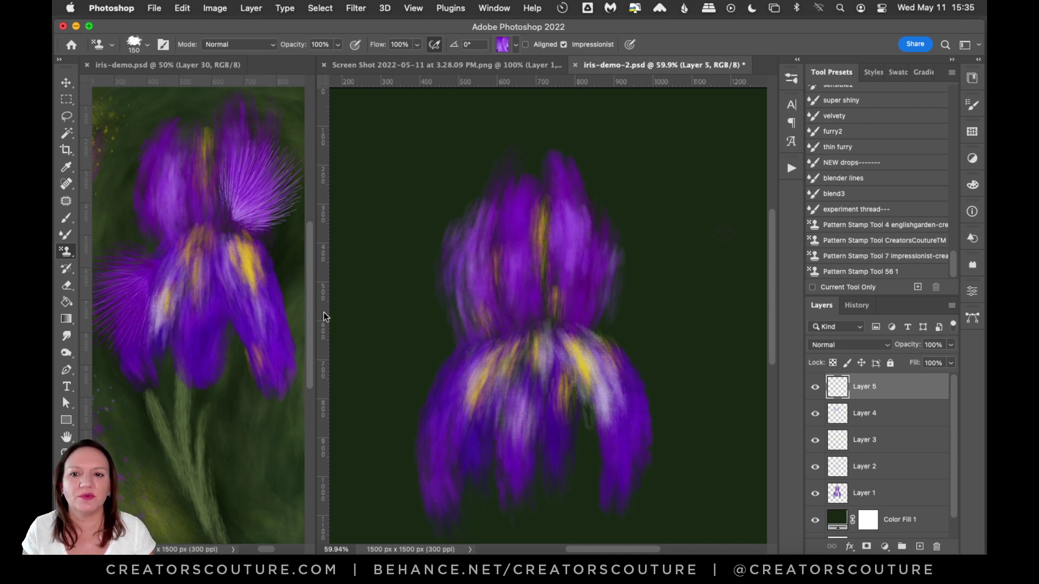
click(792, 79)
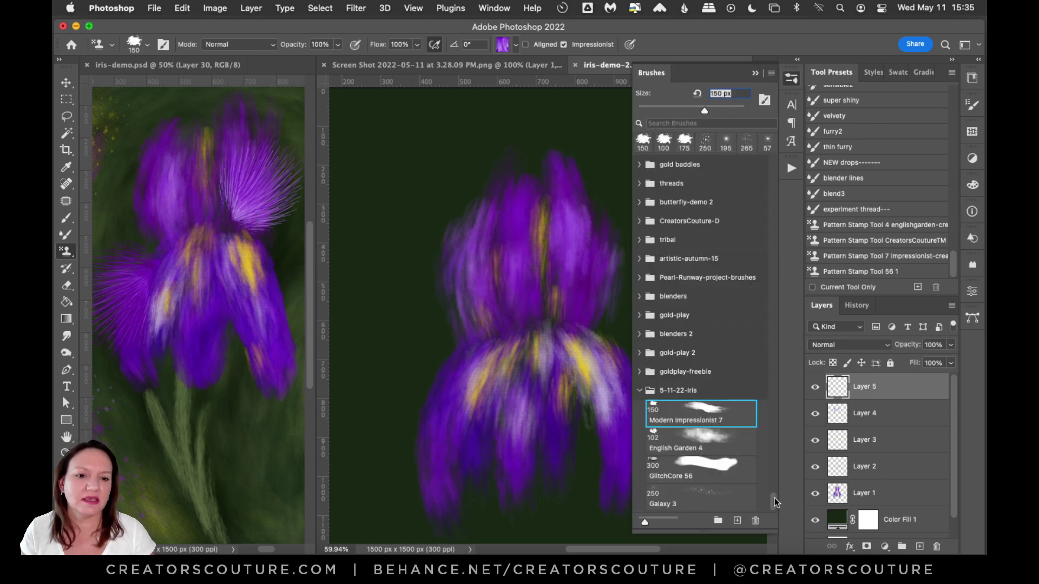
click(708, 469)
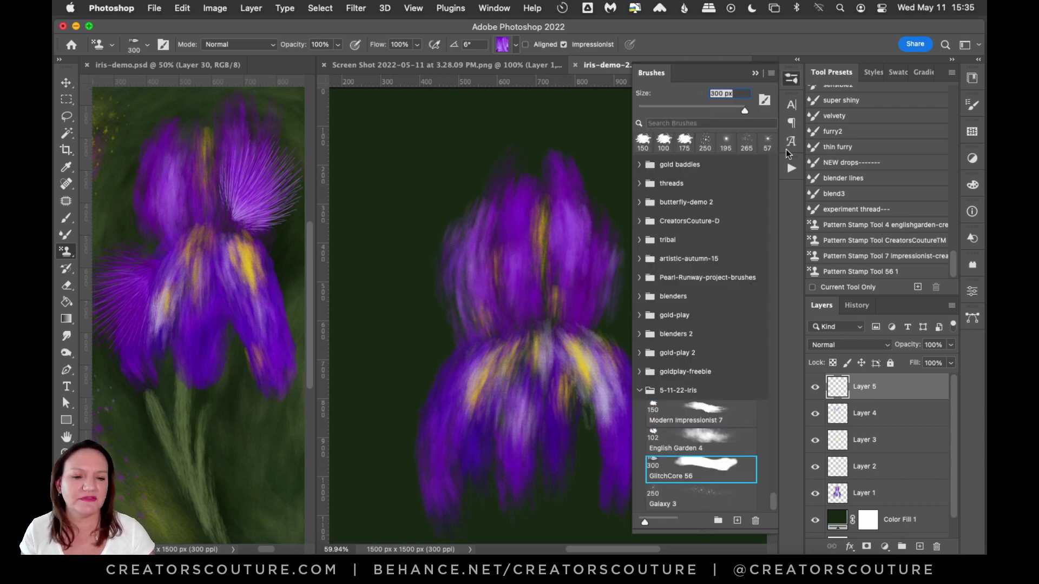
click(788, 85)
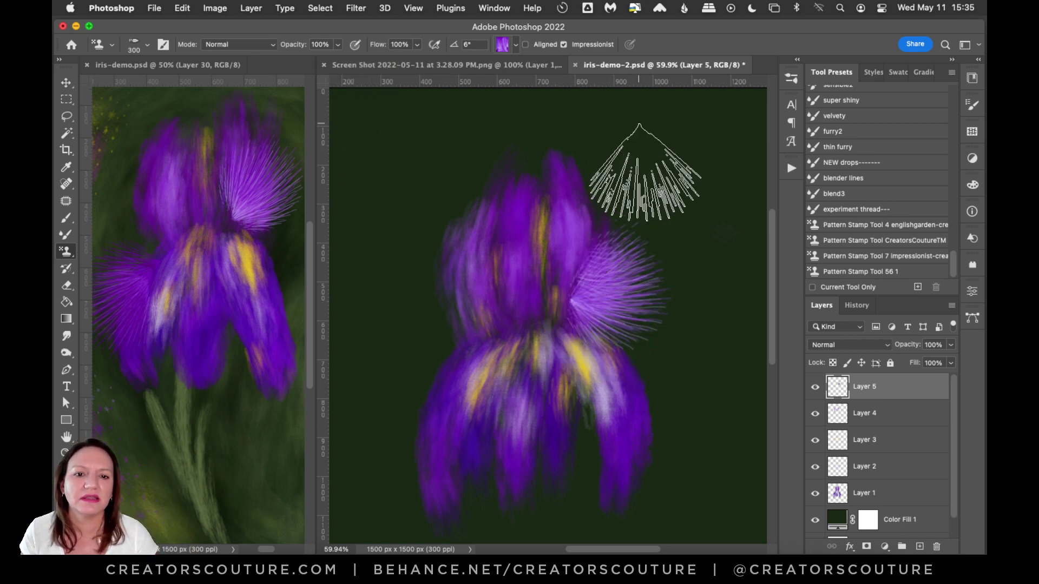
Reduce the brush to 200 px and paint a feathery fanned petal beside the right upright petal, undoing and repainting the stroke.
key(bracketleft)
key(bracketleft)
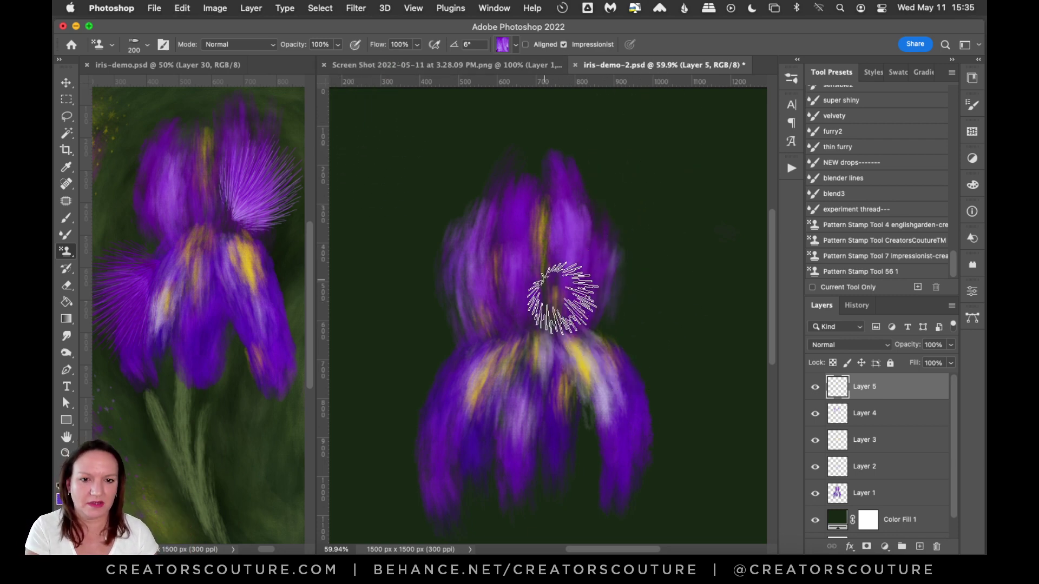
drag(592, 324, 589, 268)
key(super+z)
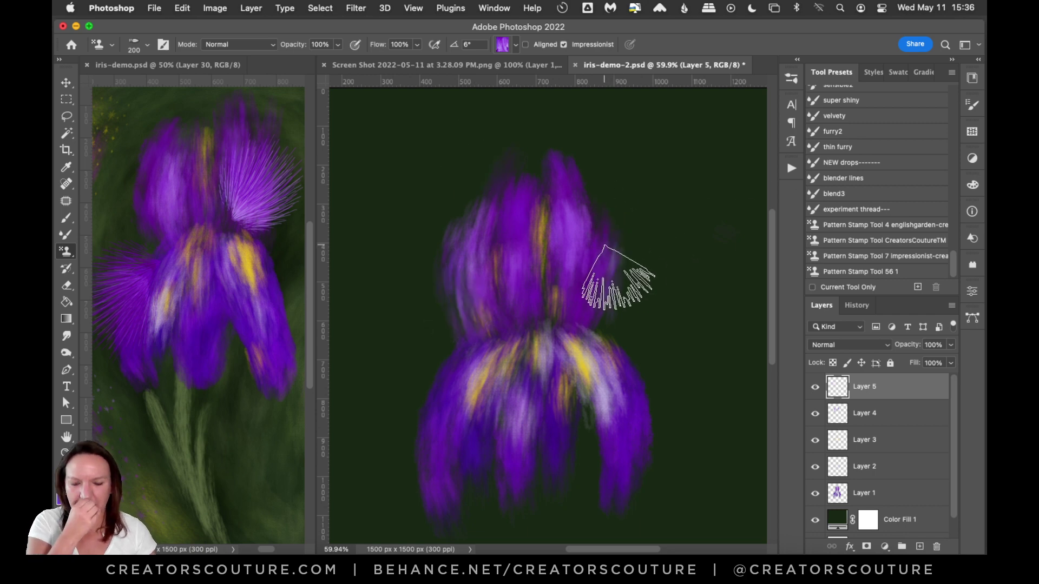
scroll(616, 283, down, 3)
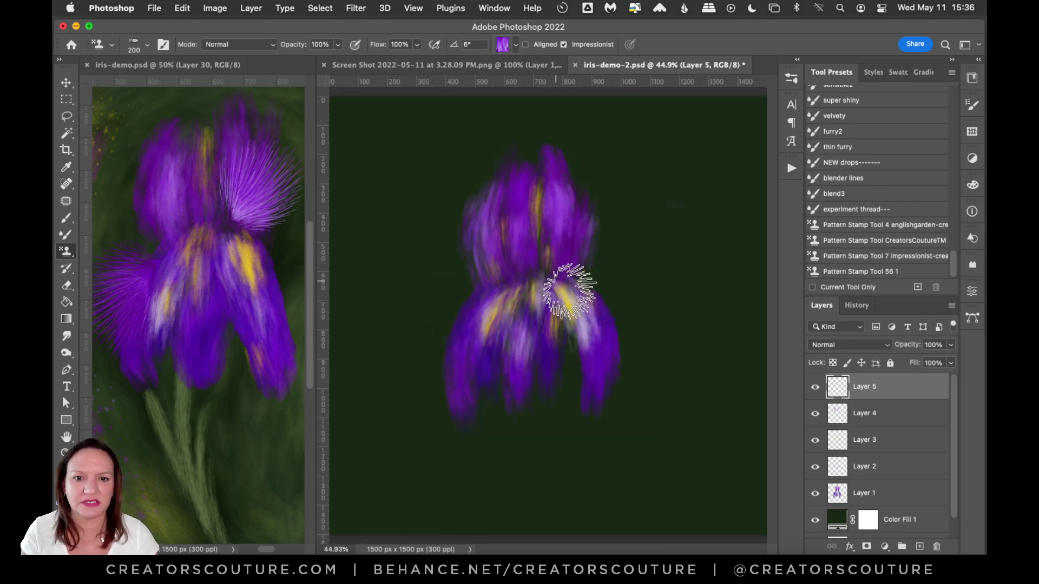
click(789, 81)
click(790, 81)
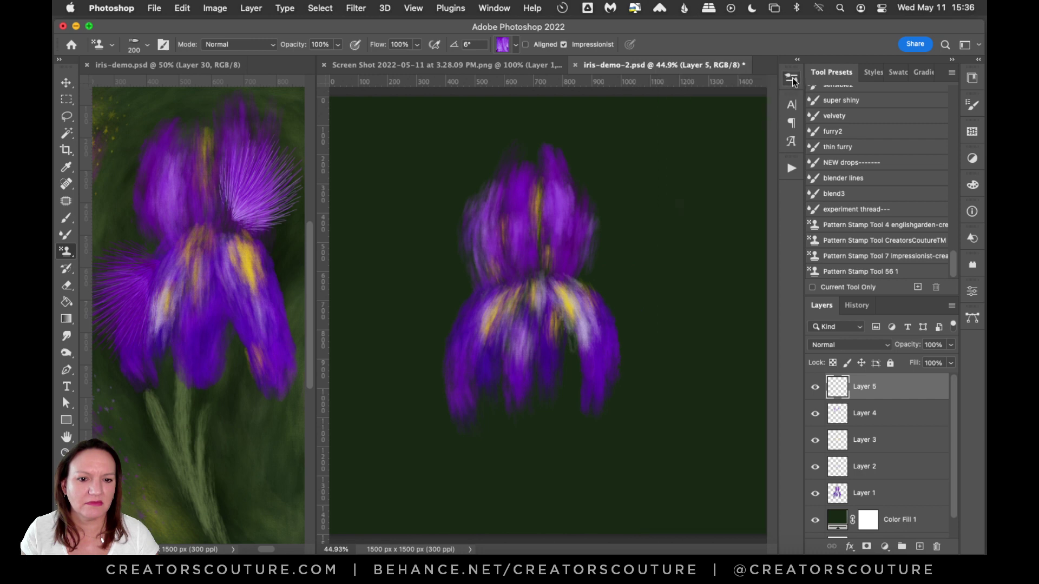
drag(576, 287, 614, 192)
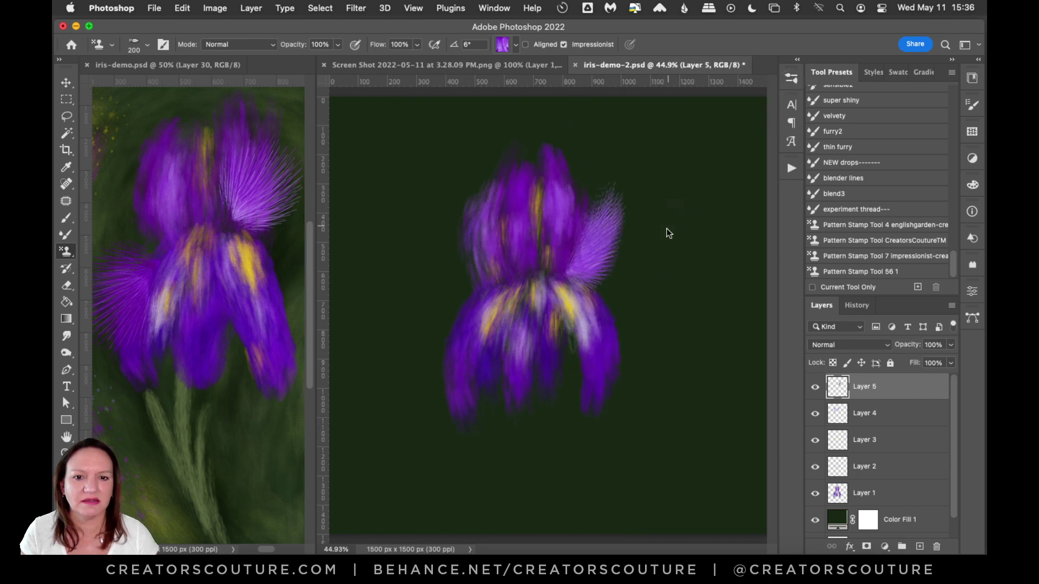
Undo the feathery petal stroke, repaint it closer against the right upright petal, and compare the flower with Layer 5 hidden and shown.
key(super+z)
drag(576, 267, 603, 214)
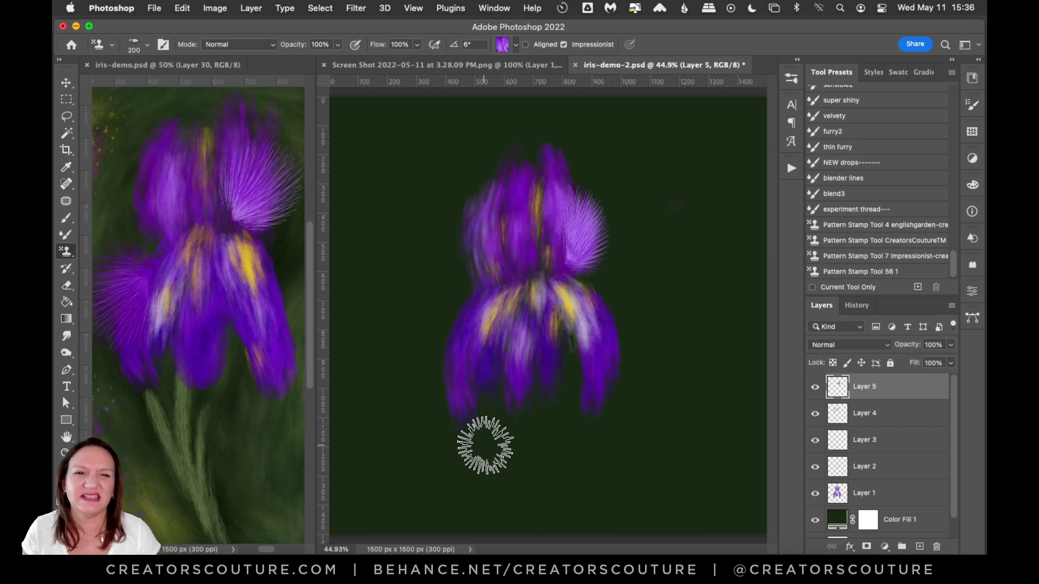
click(815, 388)
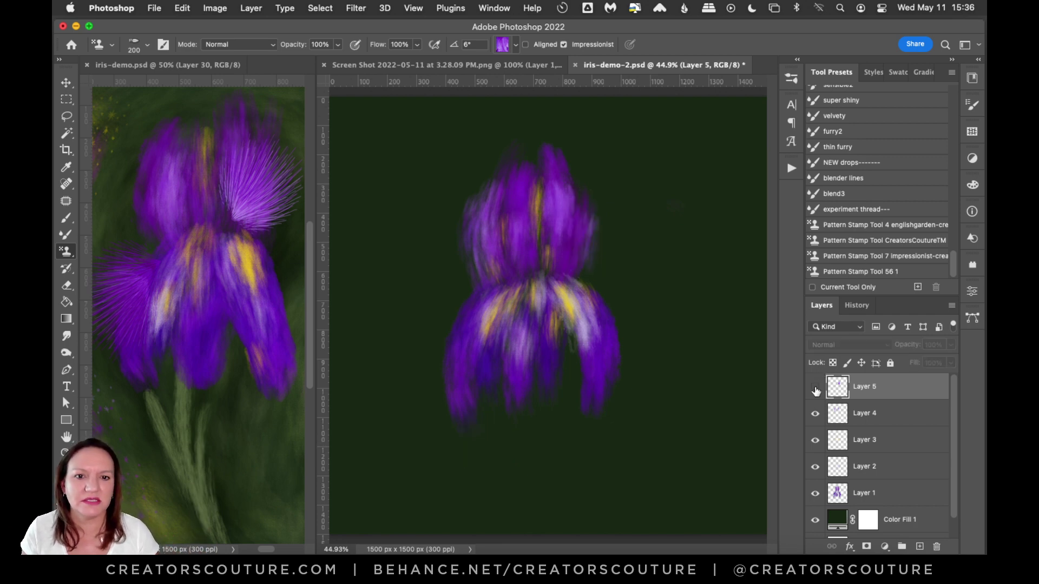
click(815, 388)
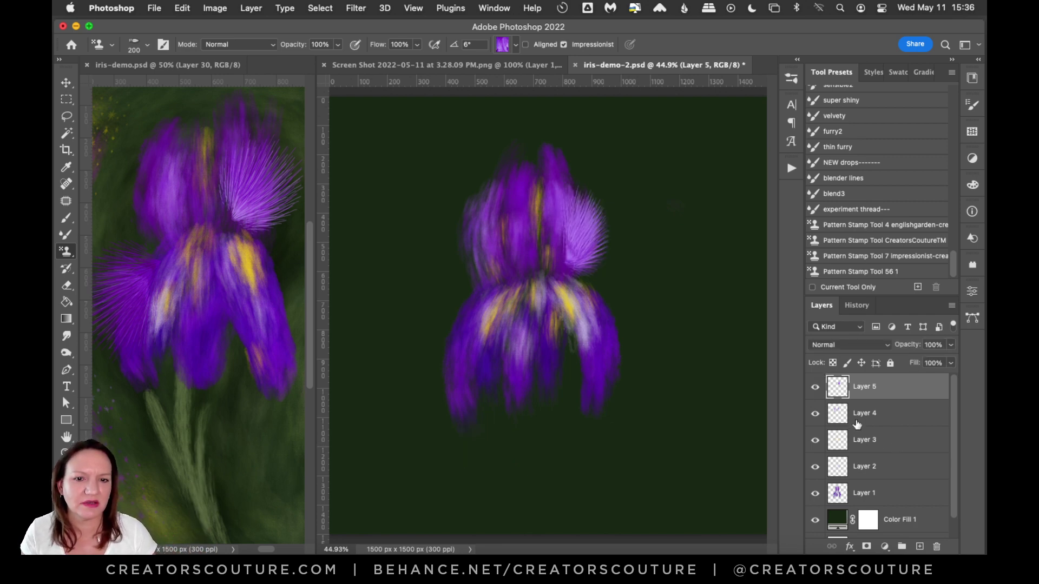
Add a new empty layer above Layer 5 and choose the bright magenta-purple pattern for the Pattern Stamp tool.
click(919, 547)
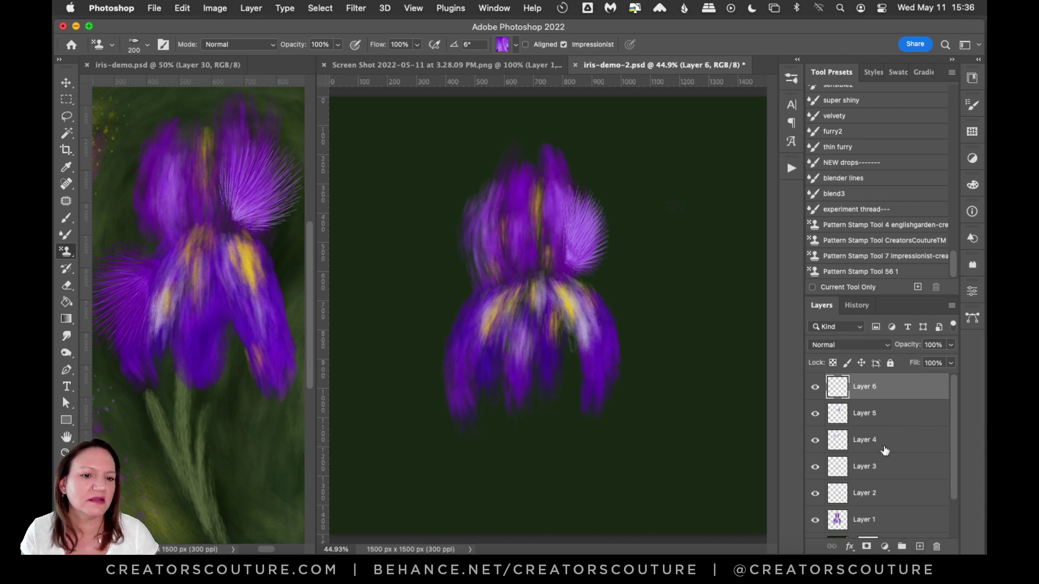
click(800, 80)
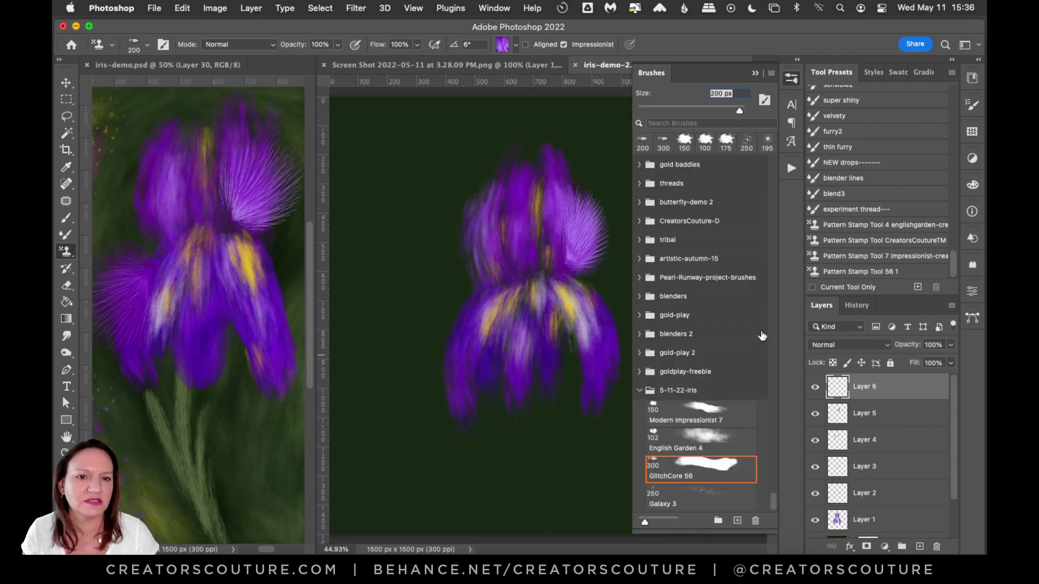
click(799, 81)
click(504, 46)
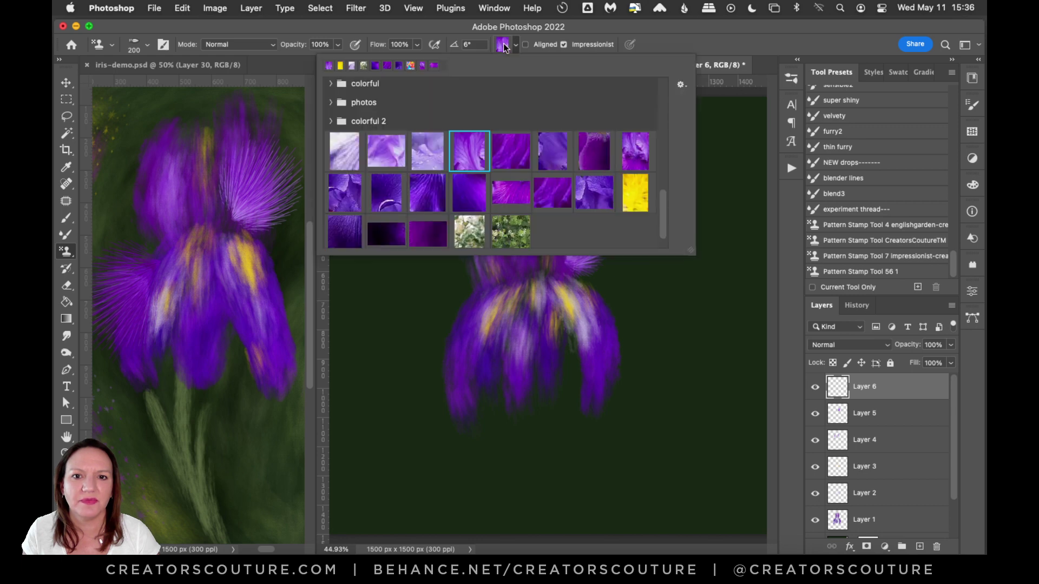
click(508, 205)
click(659, 50)
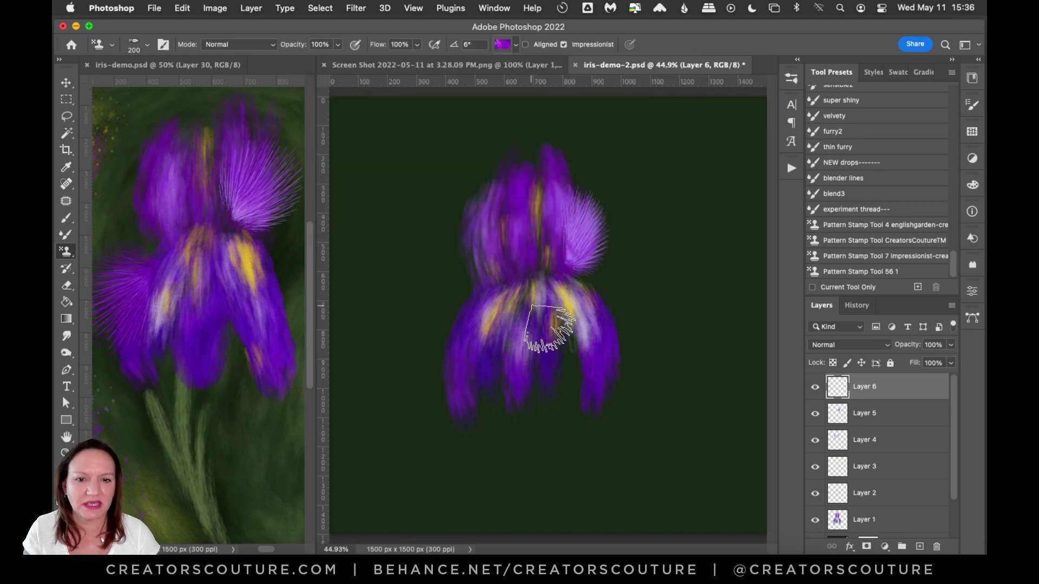
Enlarge the brush to 250 px, undo a trial stroke, switch to the dark plum petal pattern, and paint a feathery fanned petal at the flower's lower left.
key(bracketright)
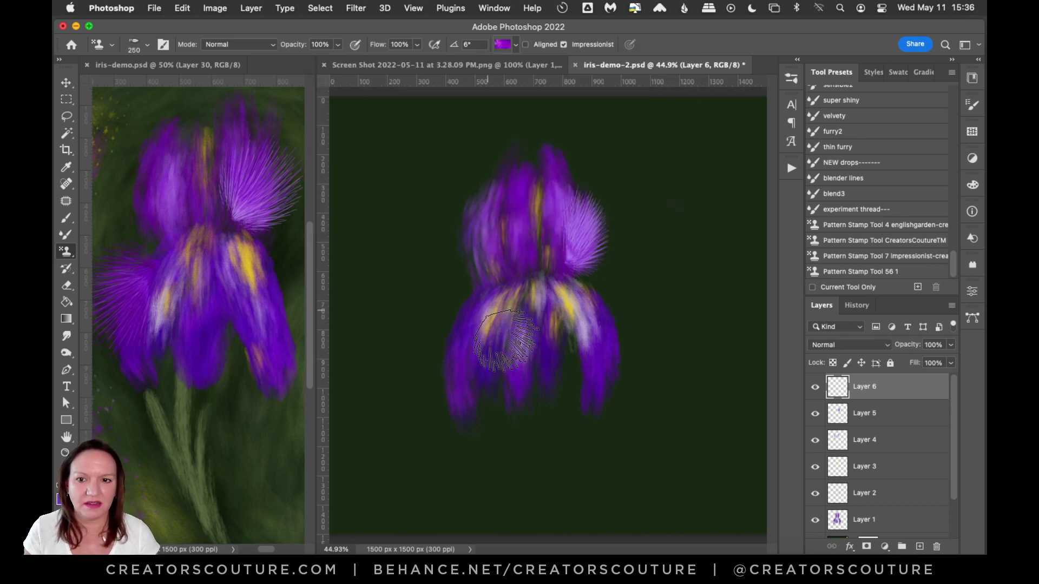
click(449, 328)
key(super+z)
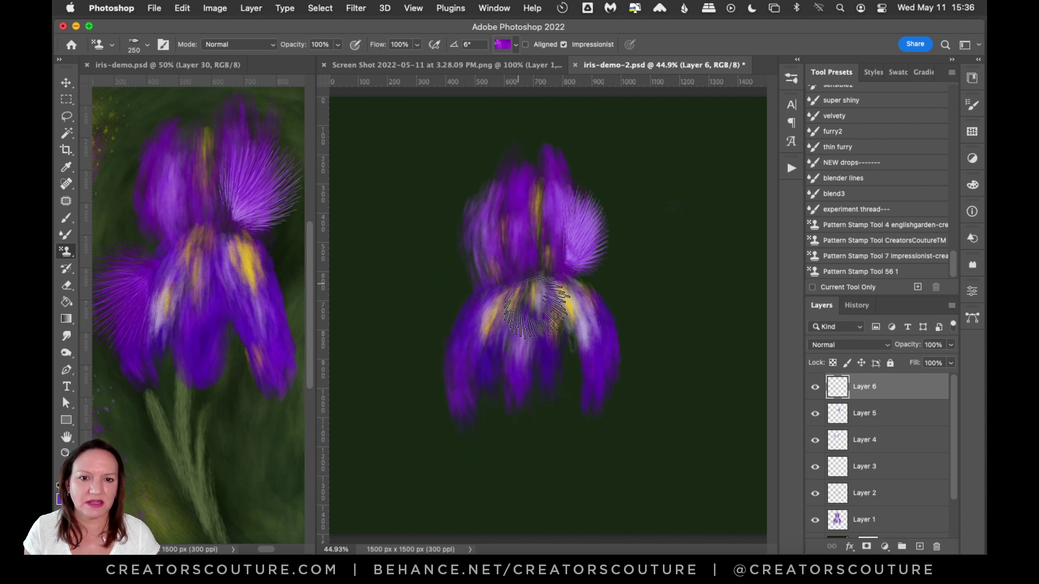
click(504, 44)
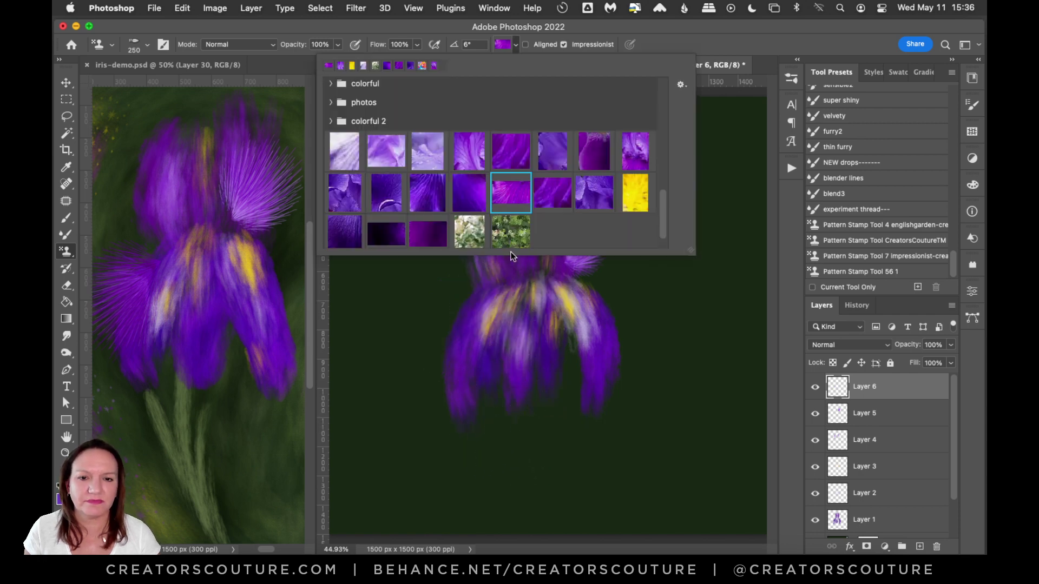
click(468, 194)
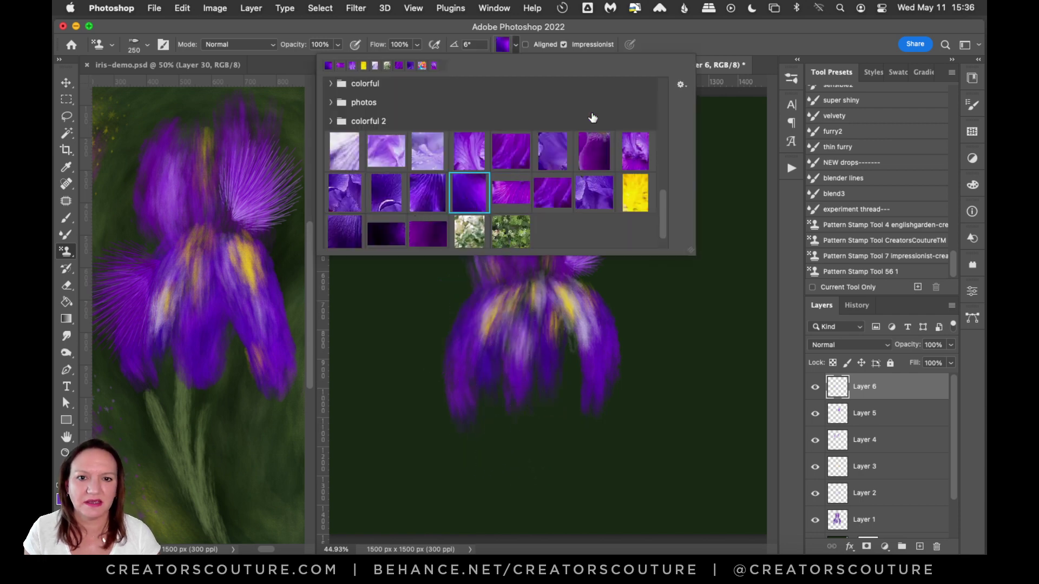
click(603, 155)
click(579, 359)
mouse_move(579, 359)
mouse_down()
mouse_move(519, 325)
mouse_move(555, 435)
mouse_up()
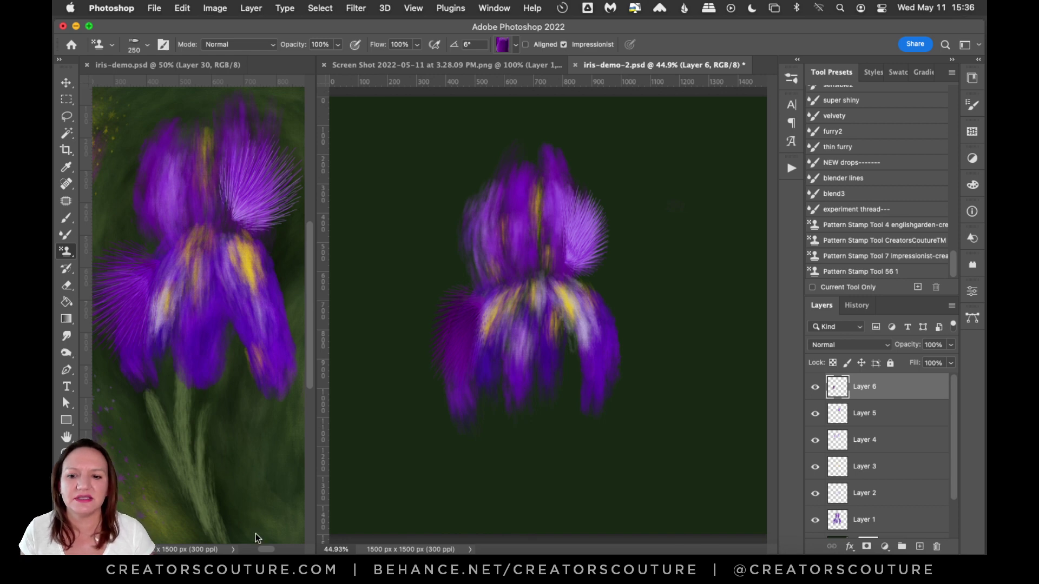
Dock iris-demo.psd with the other document tabs and compare its finished iris and background with the painting in iris-demo-2.psd.
click(262, 551)
scroll(262, 551, left, 3)
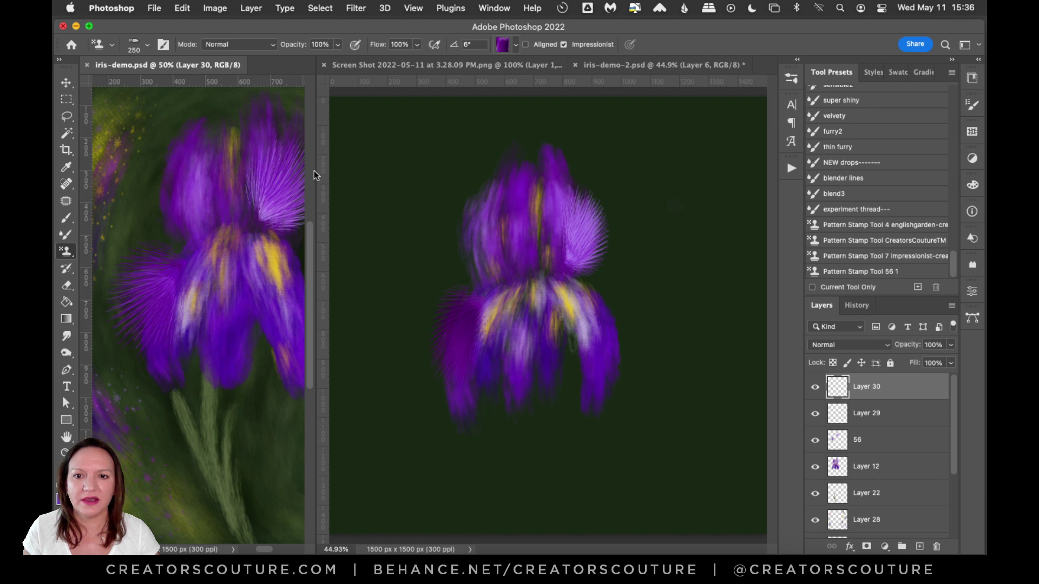
scroll(313, 170, up, 10)
scroll(292, 282, down, 4)
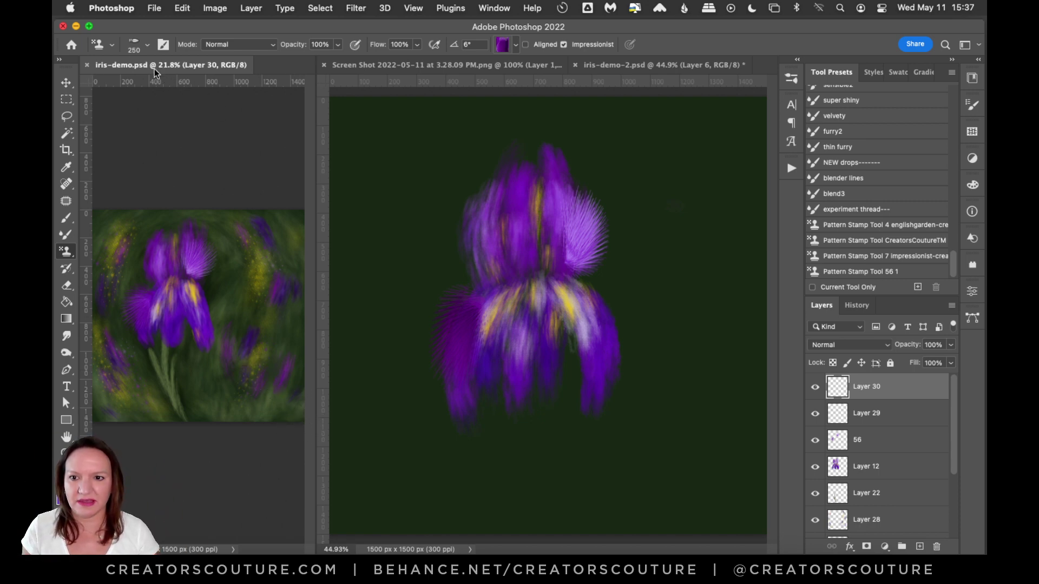
drag(154, 69, 420, 68)
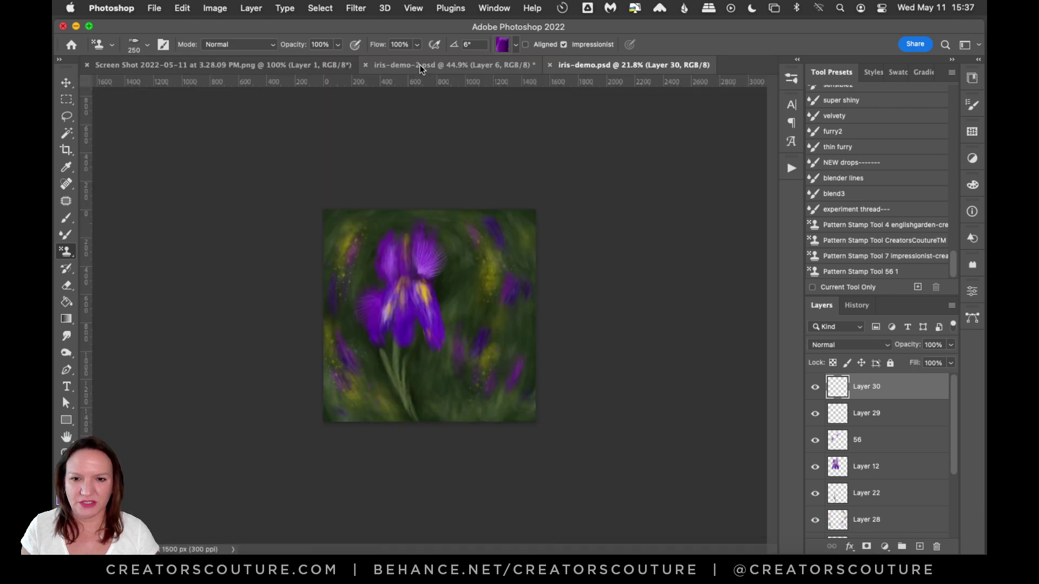
key(super+1)
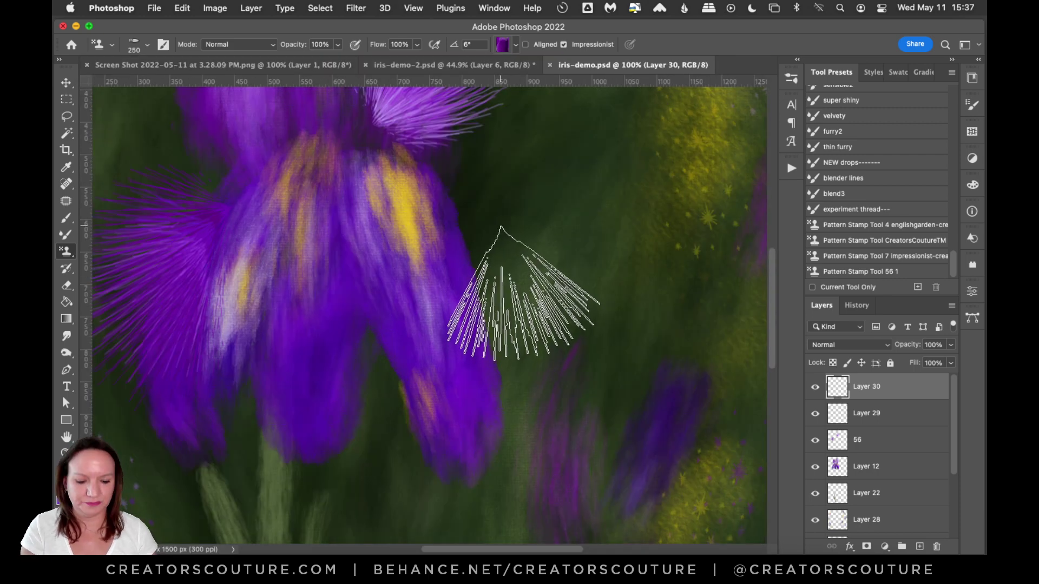
key(super+0)
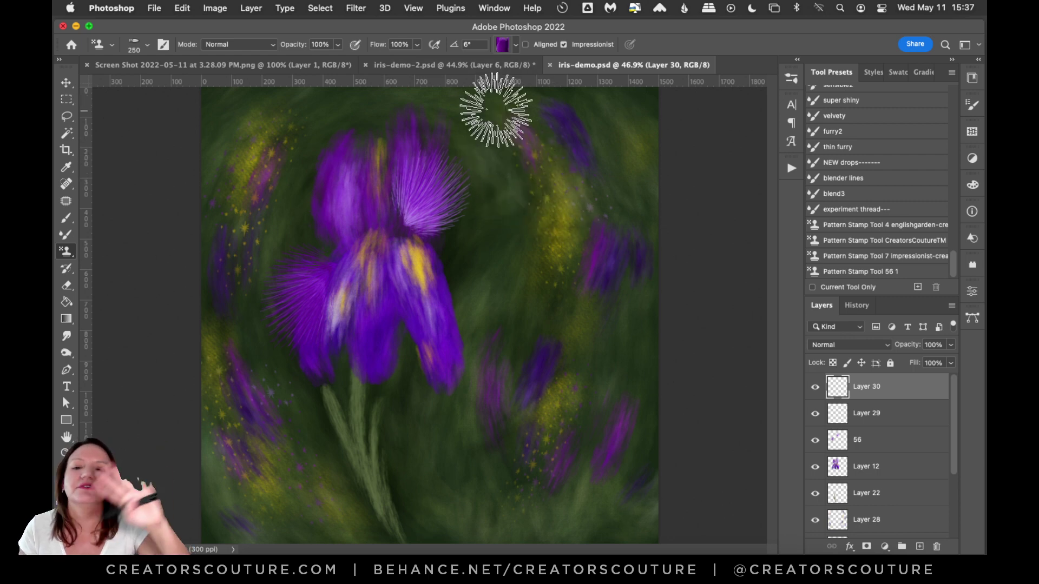
click(373, 66)
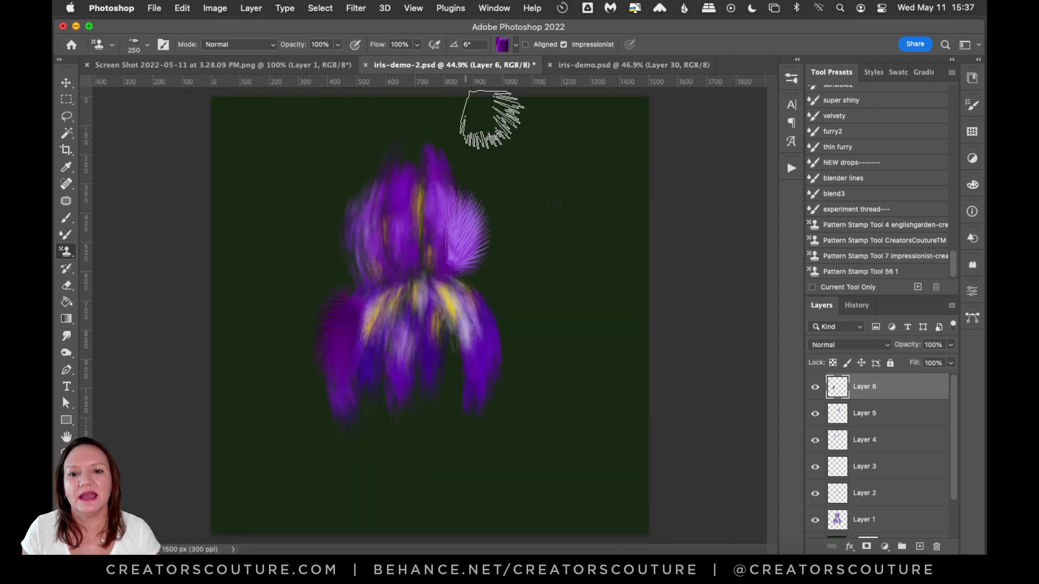
click(599, 67)
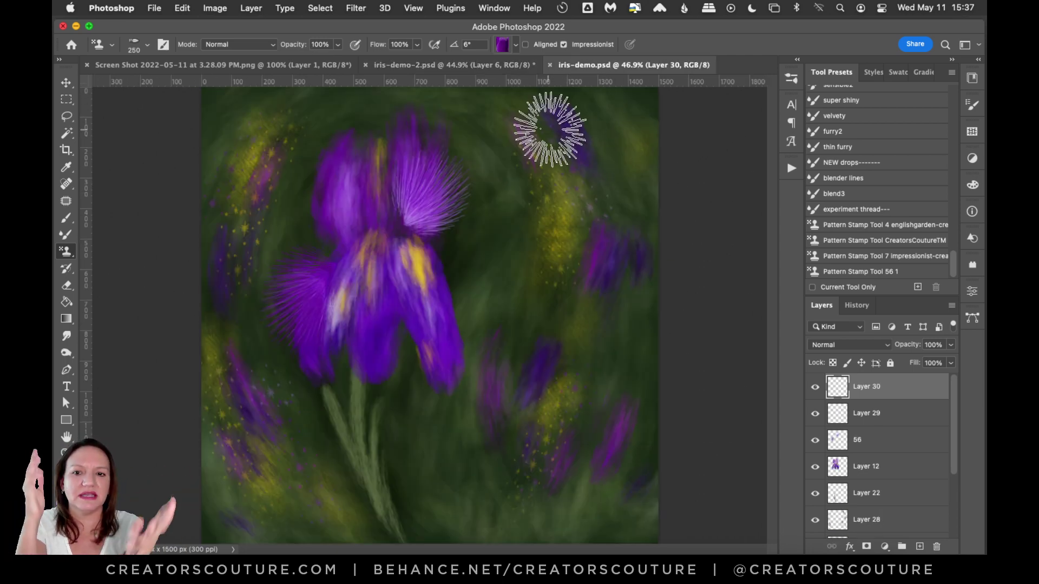
Activate the Move tool and group Layer 1 through Layer 6 in iris-demo-2.psd.
click(66, 84)
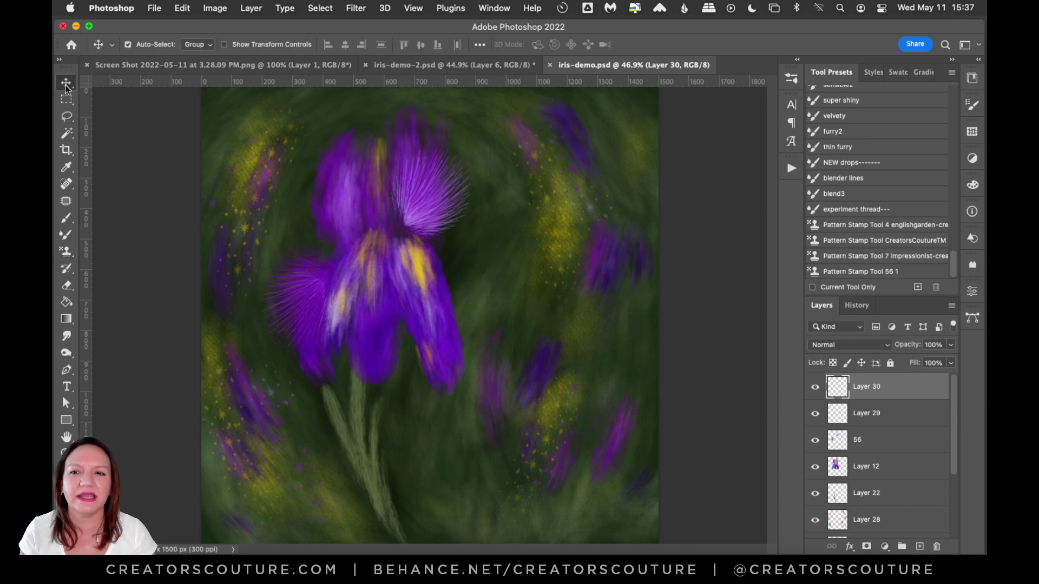
click(456, 66)
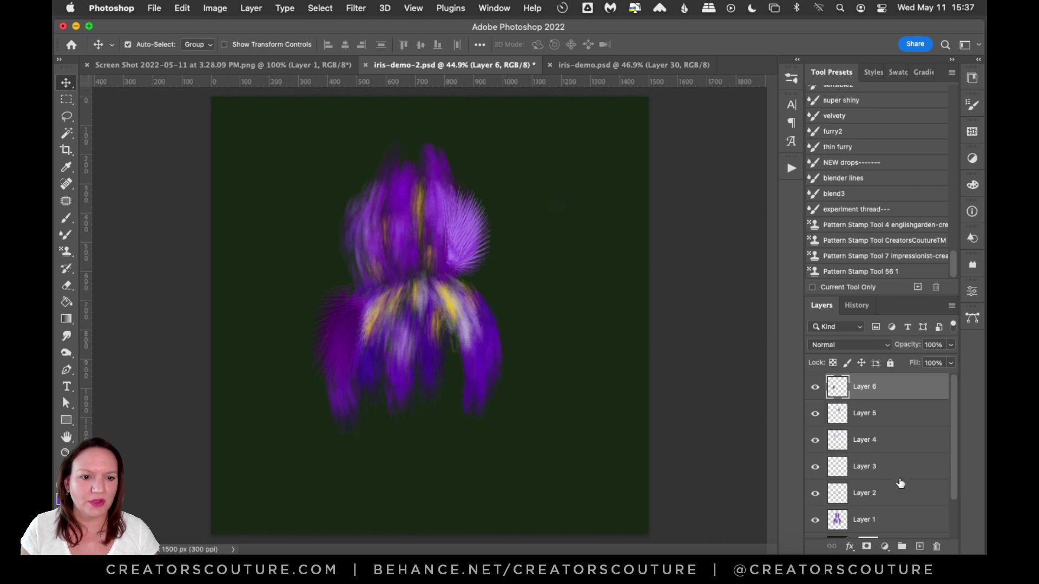
scroll(952, 467, down, 2)
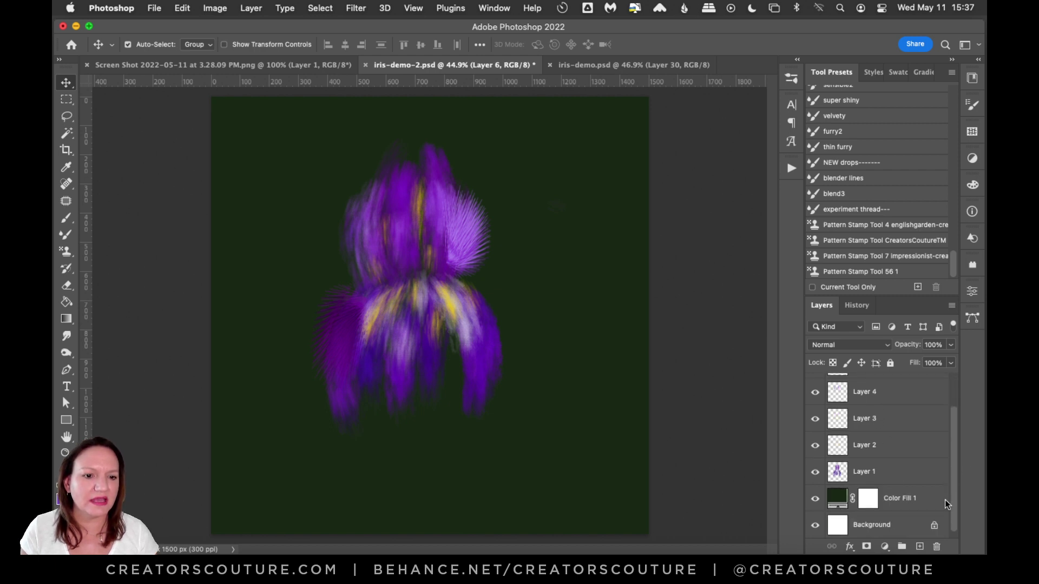
shift+click(882, 475)
scroll(954, 449, up, 2)
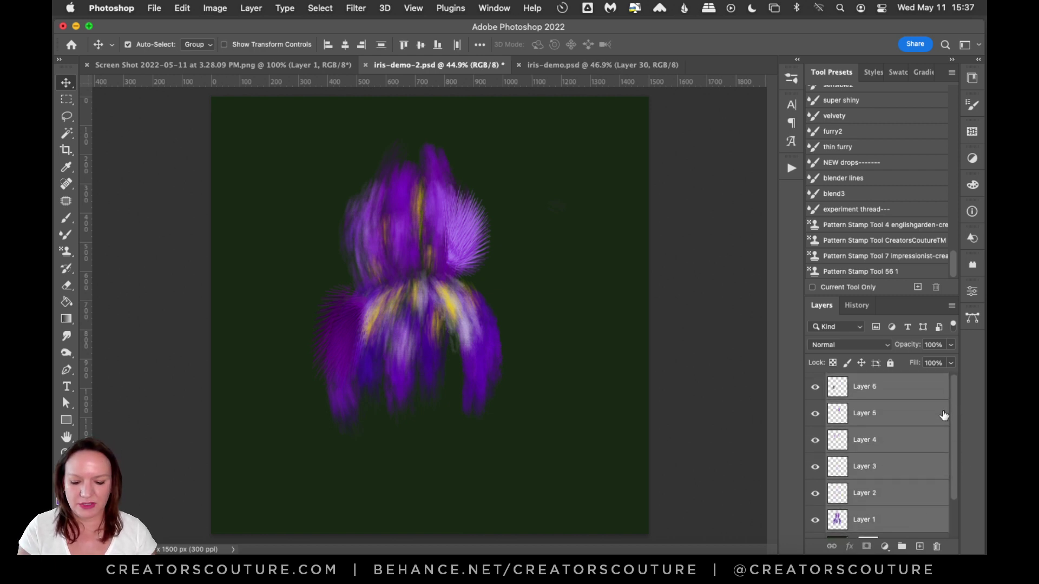
key(super+g)
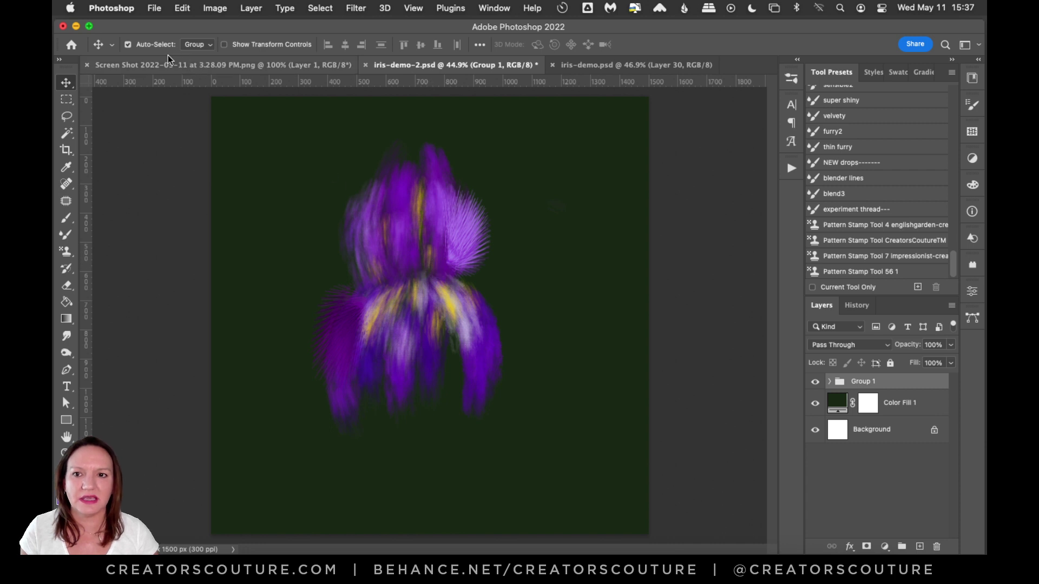
Turn off Auto-Select for the Move tool and shift Group 1 slightly up and to the right on the canvas.
click(196, 44)
click(268, 19)
drag(413, 255, 431, 238)
scroll(645, 285, up, 1)
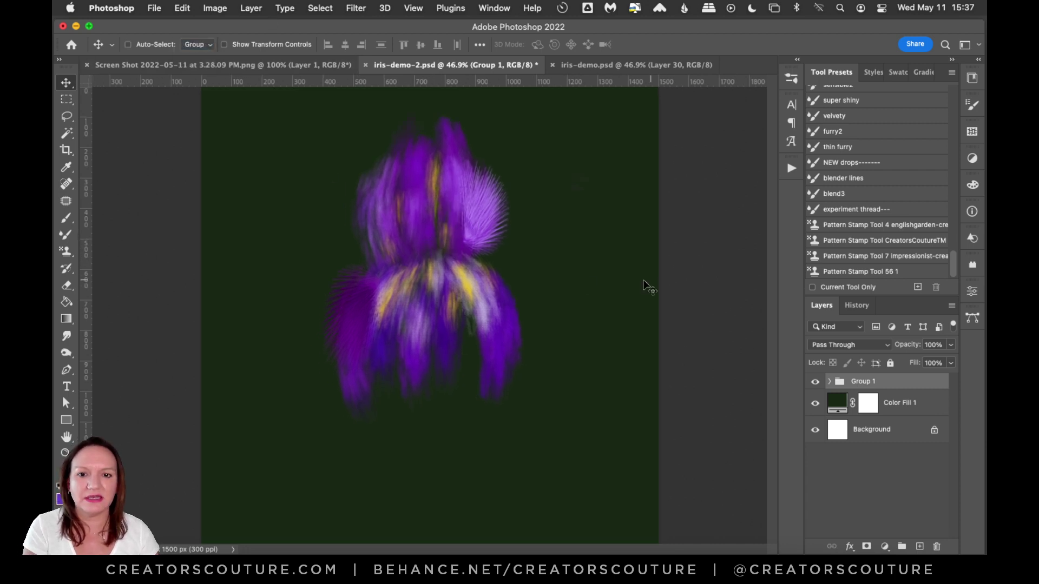
click(65, 455)
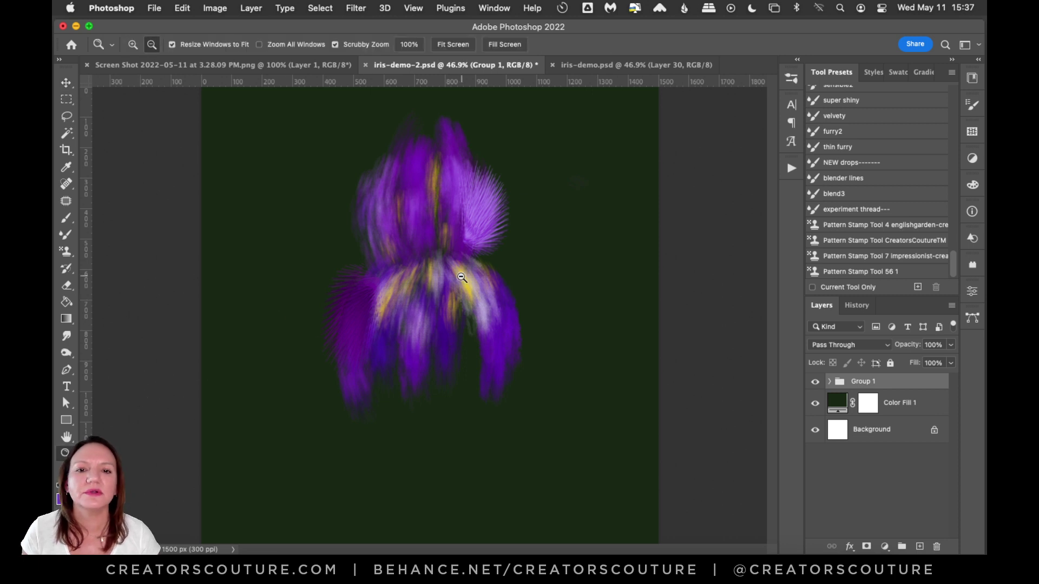
alt+click(458, 281)
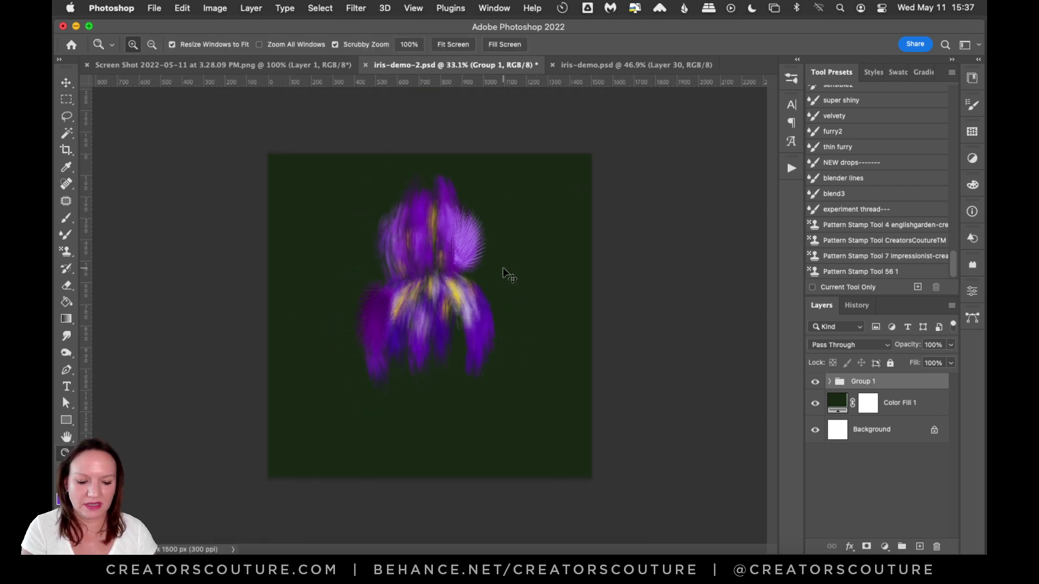
click(503, 270)
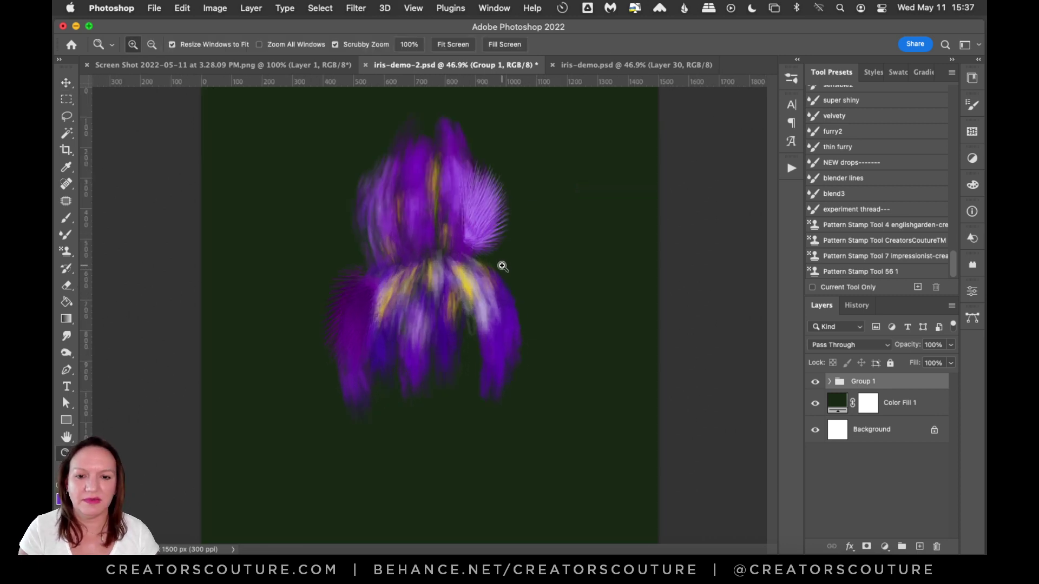
click(68, 83)
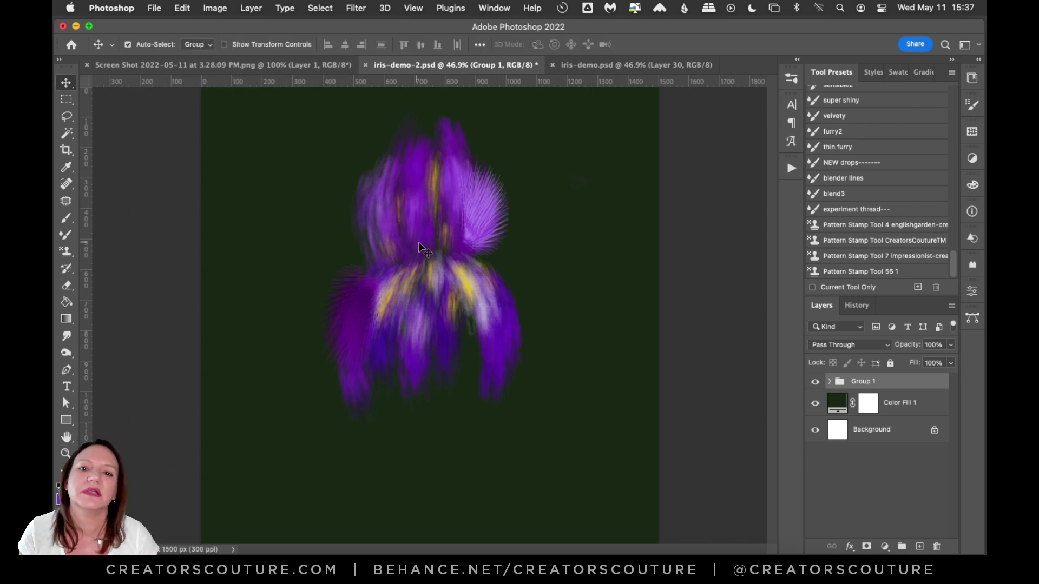
mouse_move(438, 248)
mouse_down()
mouse_move(451, 232)
mouse_move(431, 253)
mouse_up()
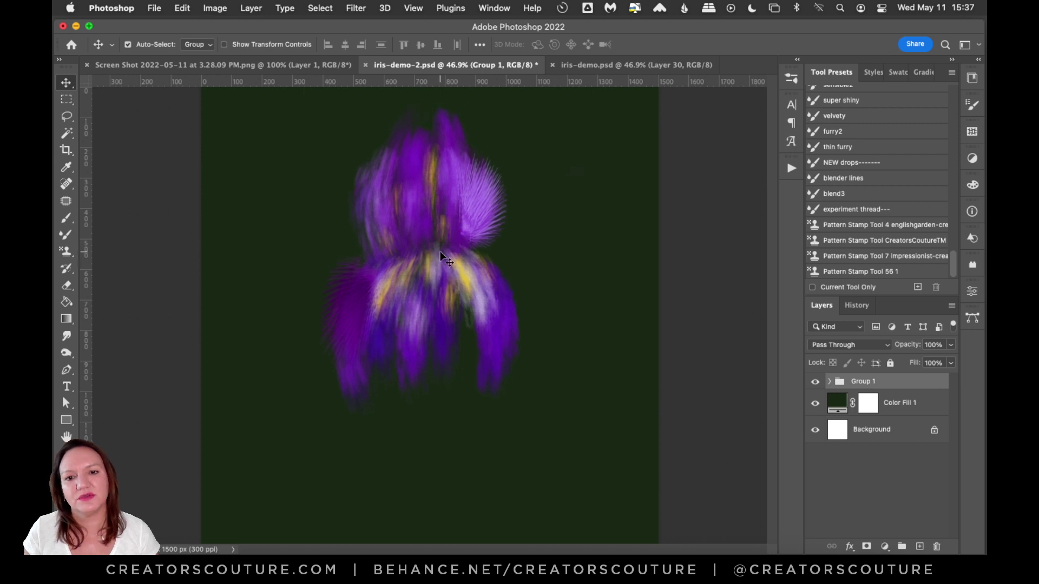
Check the background in iris-demo.psd and add a new empty layer above Color Fill 1, beneath Group 1, in iris-demo-2.psd.
click(909, 413)
click(586, 65)
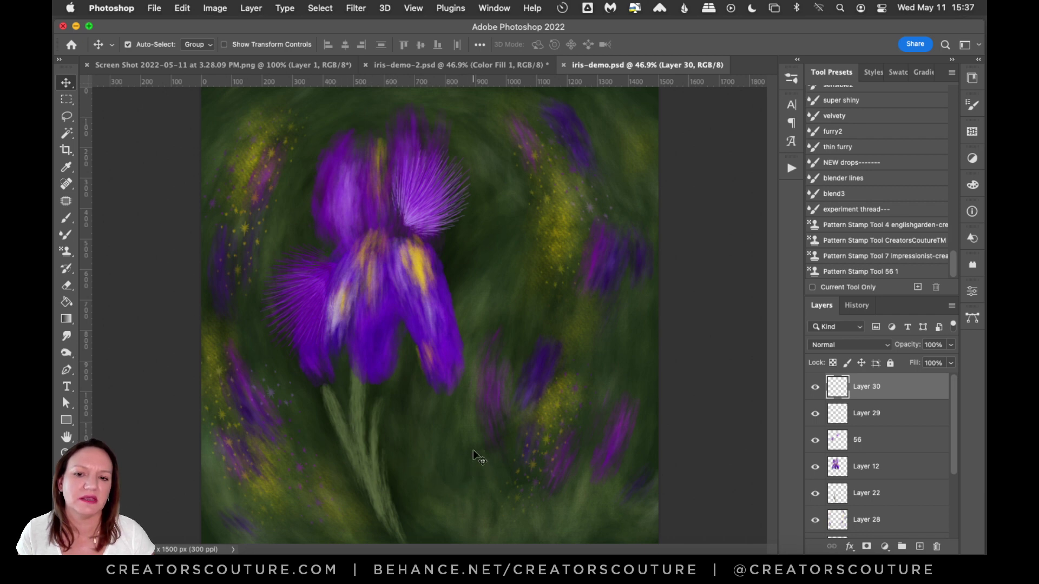
click(533, 65)
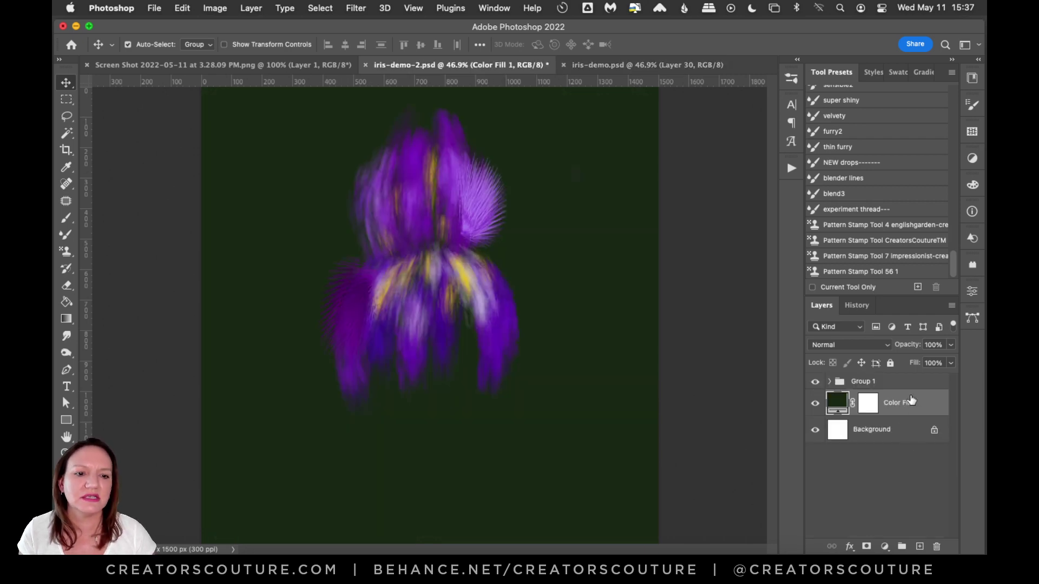
click(919, 546)
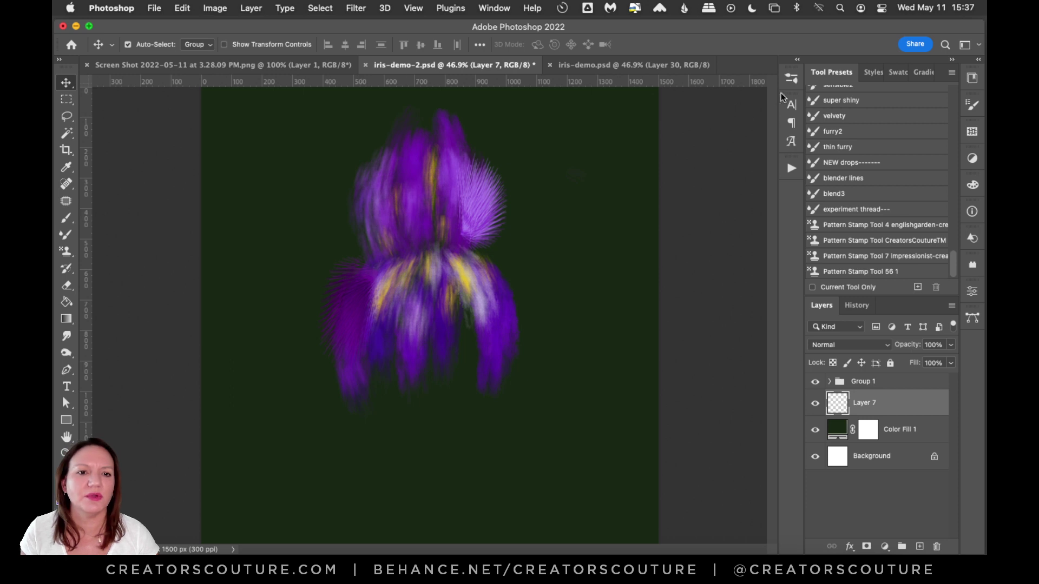
Pick the Modern Impressionist 7 brush from the 5-11-22-Iris group and return to the Pattern Stamp tool.
click(783, 94)
click(698, 409)
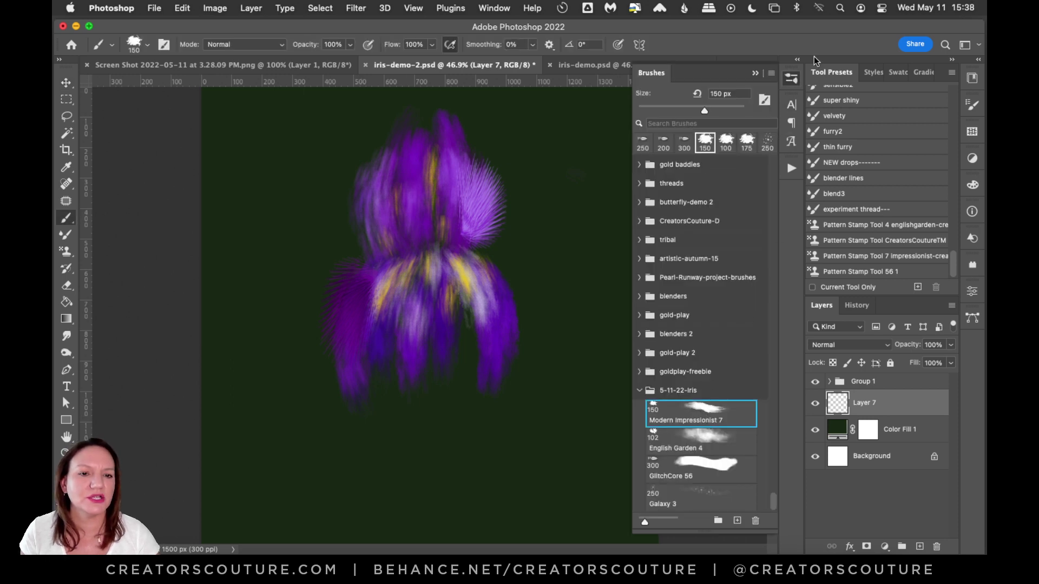
click(791, 79)
click(70, 253)
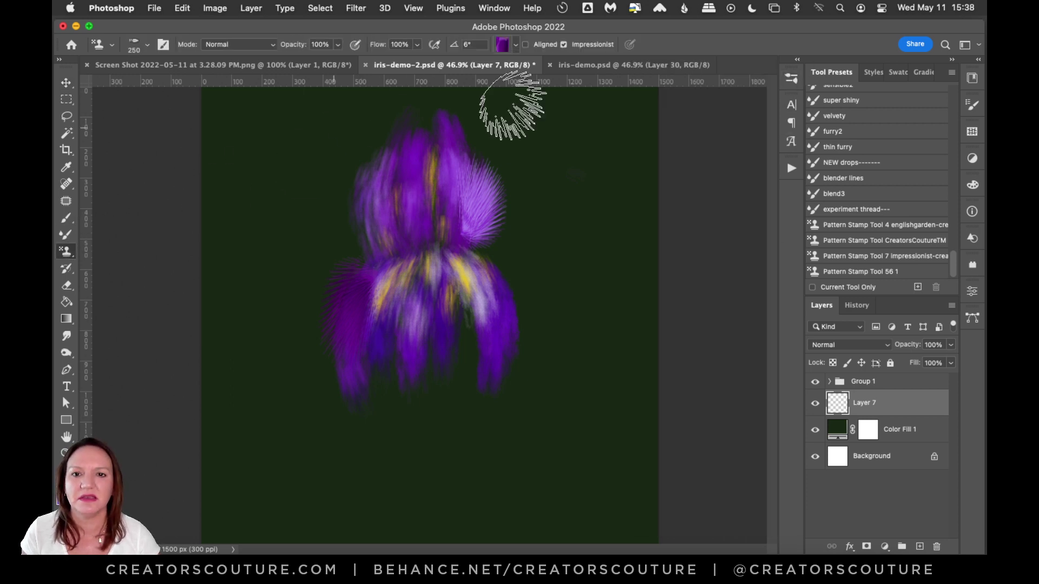
Load the Pattern Stamp tool with the green foliage pattern CreatorsCoutureTM44 and the Modern Impressionist 7 brush.
click(503, 45)
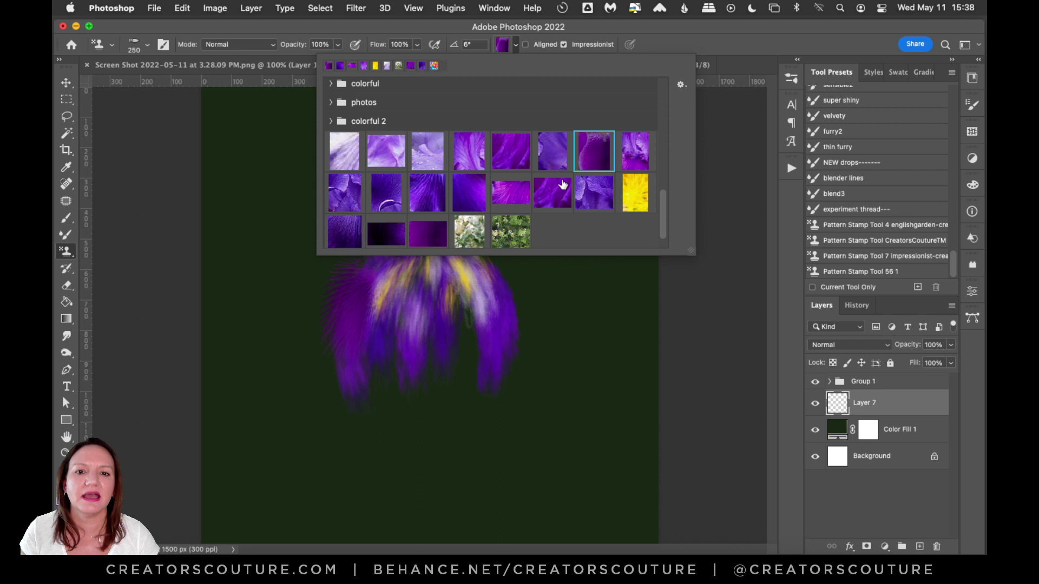
click(511, 240)
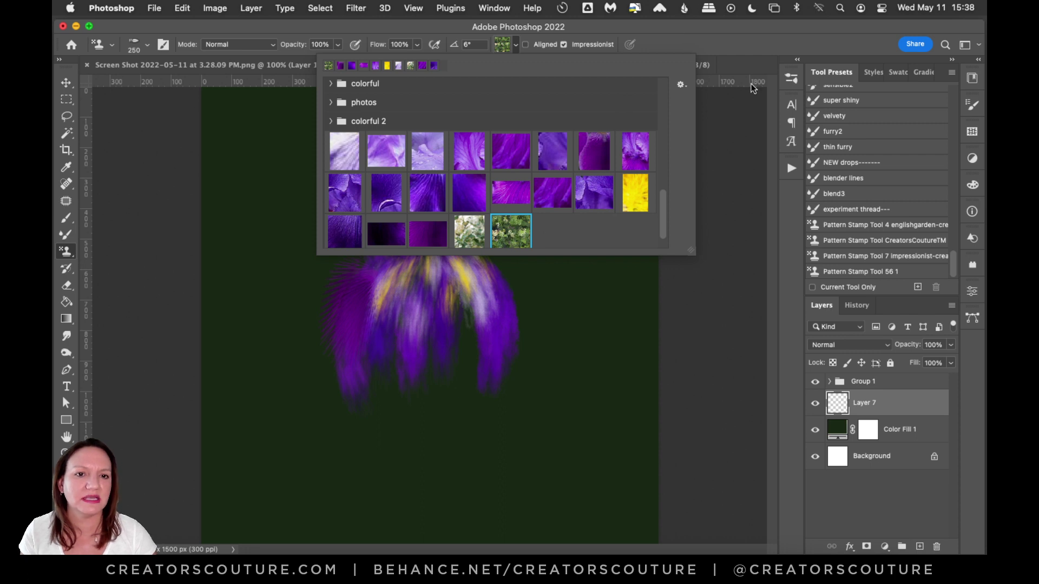
click(679, 30)
click(791, 82)
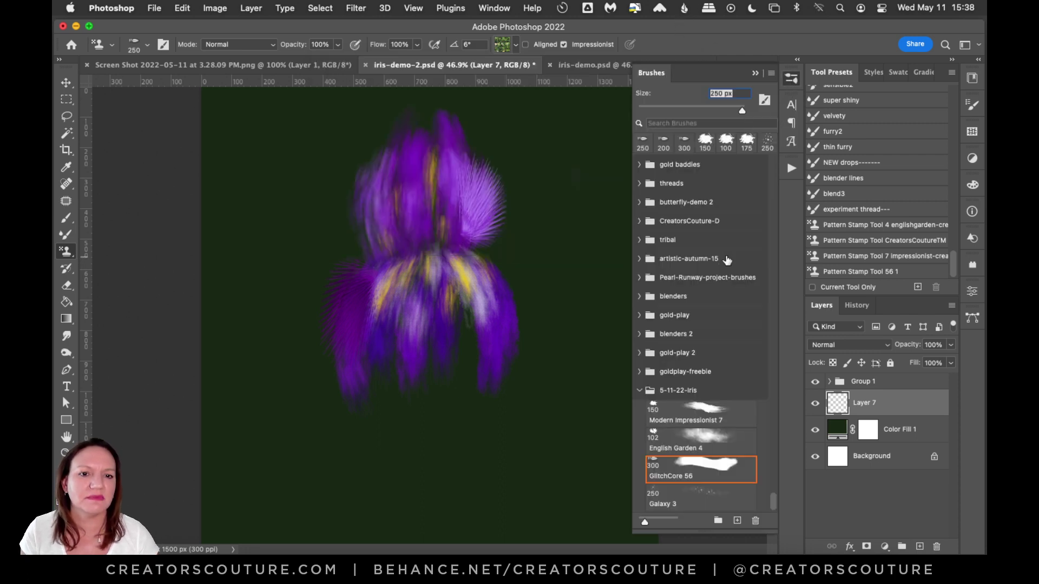
click(695, 415)
click(791, 79)
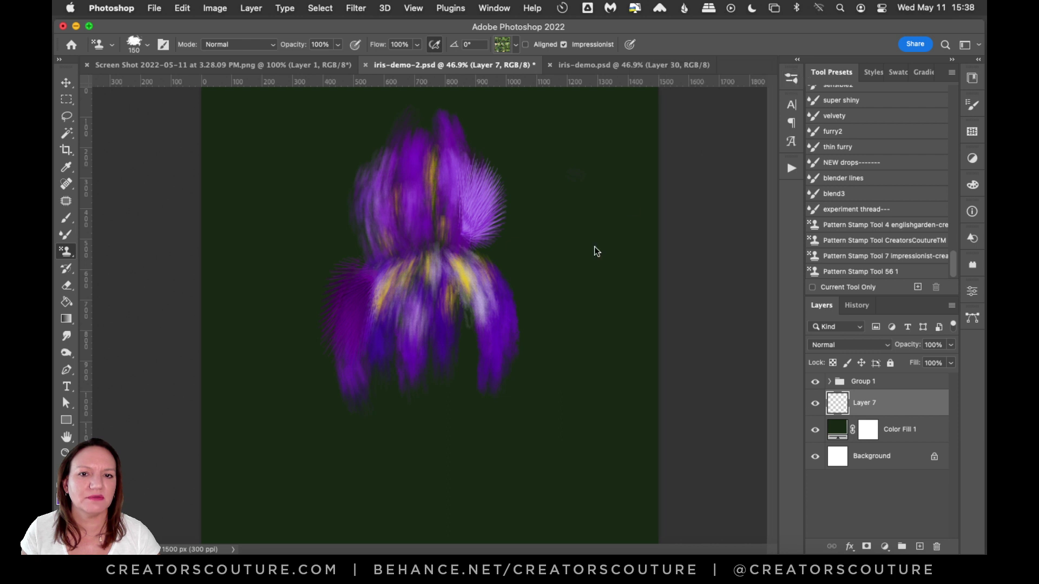
Try painting a patterned green stem below the flower on Layer 7 with the brush at 80 px.
key(bracketleft)
key(bracketleft)
key(bracketleft)
key(bracketleft)
drag(576, 206, 561, 426)
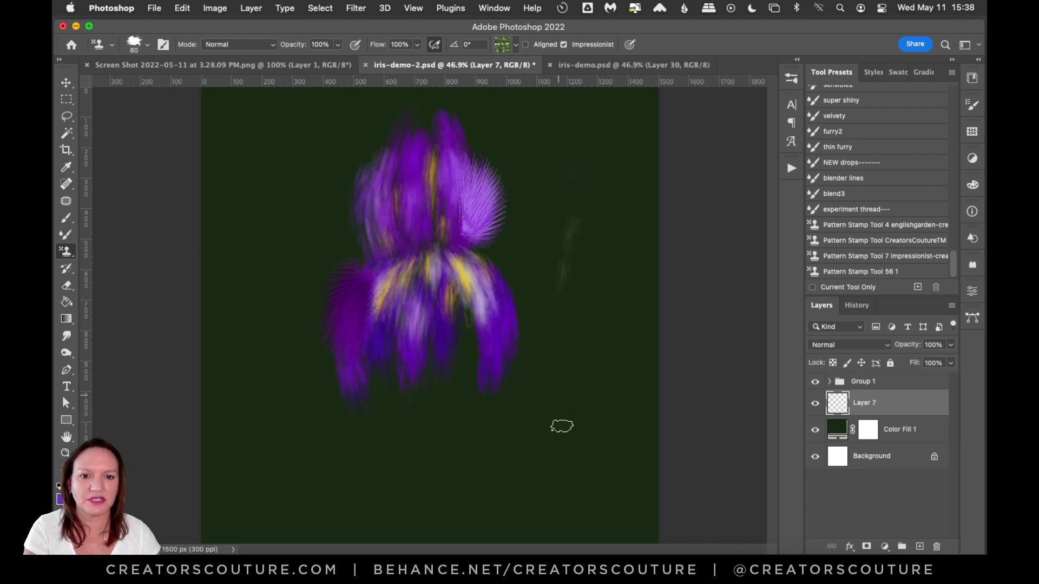
key(super+z)
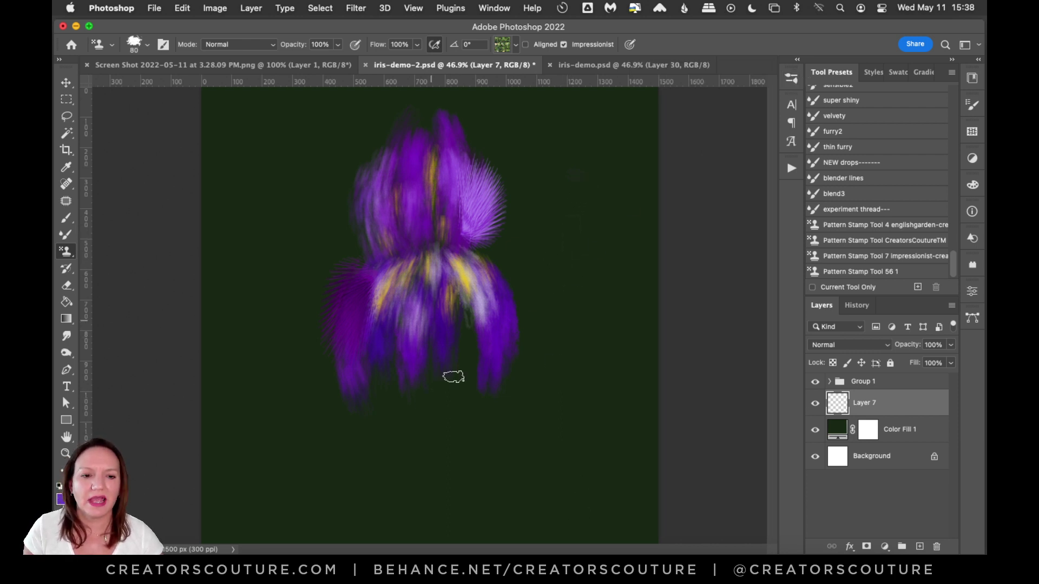
drag(441, 258, 430, 503)
key(super+z)
drag(403, 379, 416, 520)
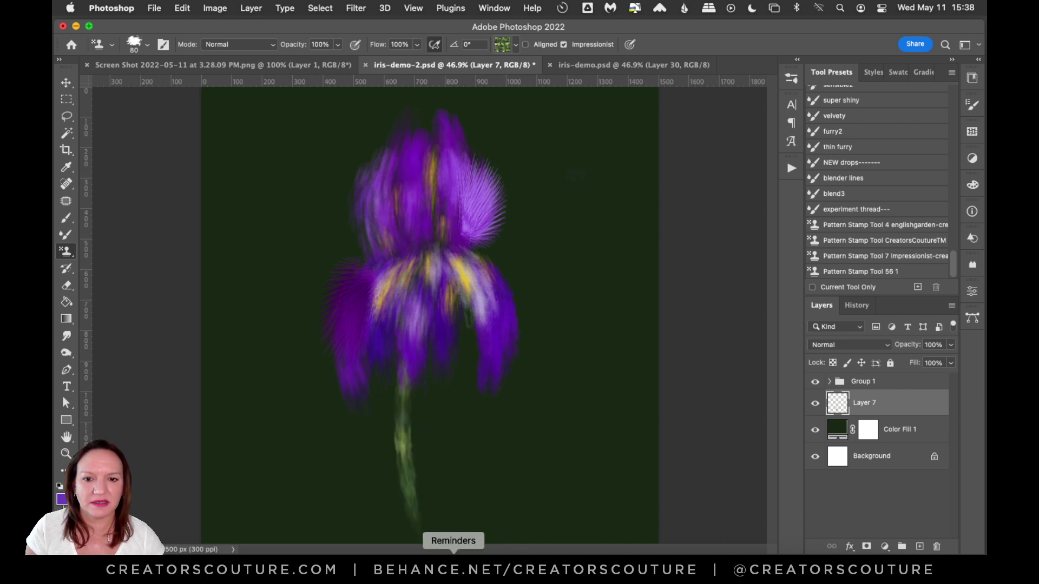
mouse_move(403, 382)
mouse_down()
mouse_move(413, 348)
mouse_move(440, 514)
mouse_up()
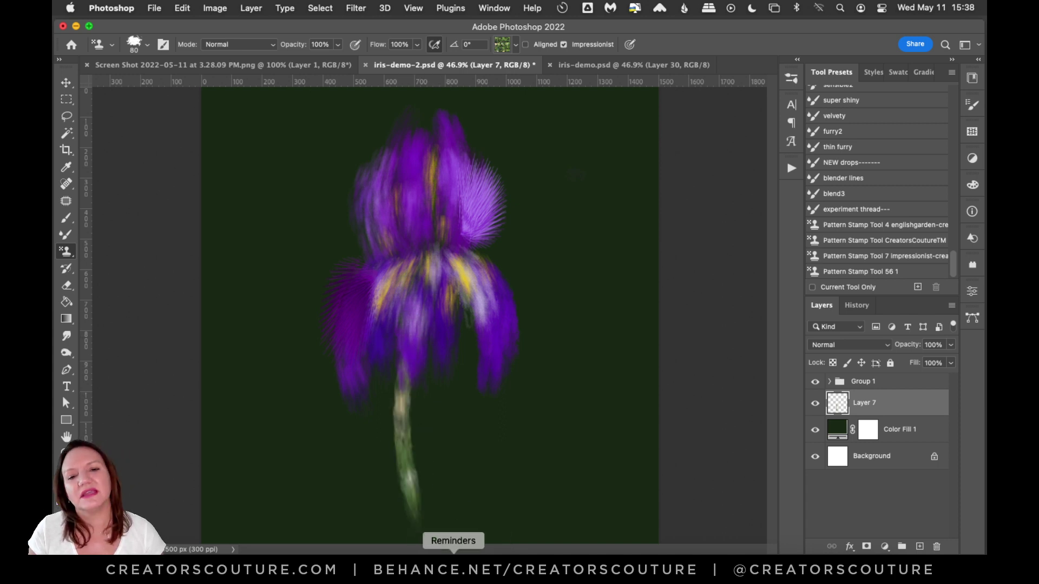
Check the stems in iris-demo.psd with the Eyedropper tool and remove the pattern-painted stem from Layer 7 in iris-demo-2.psd.
click(600, 62)
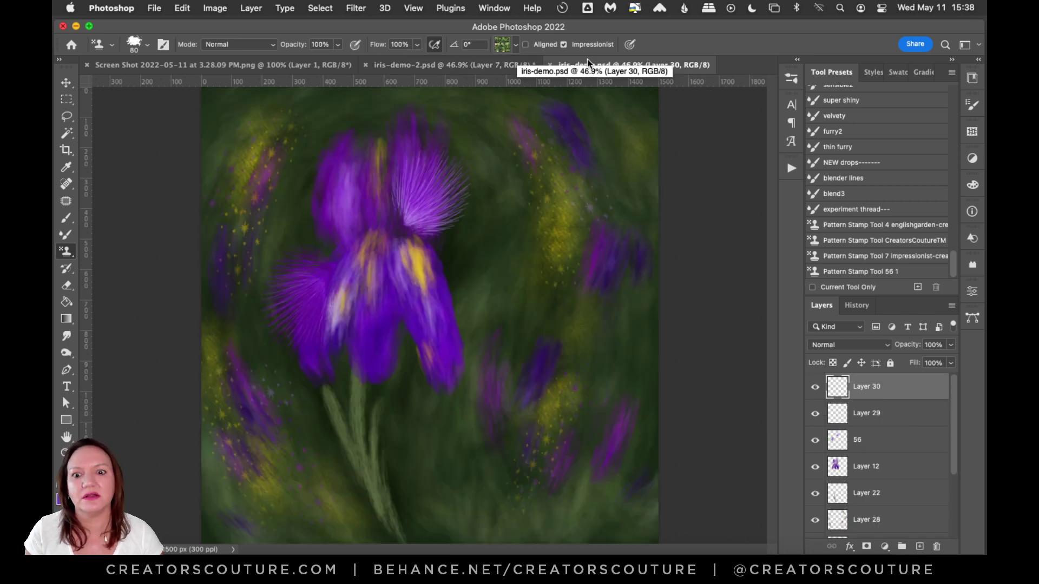
click(66, 166)
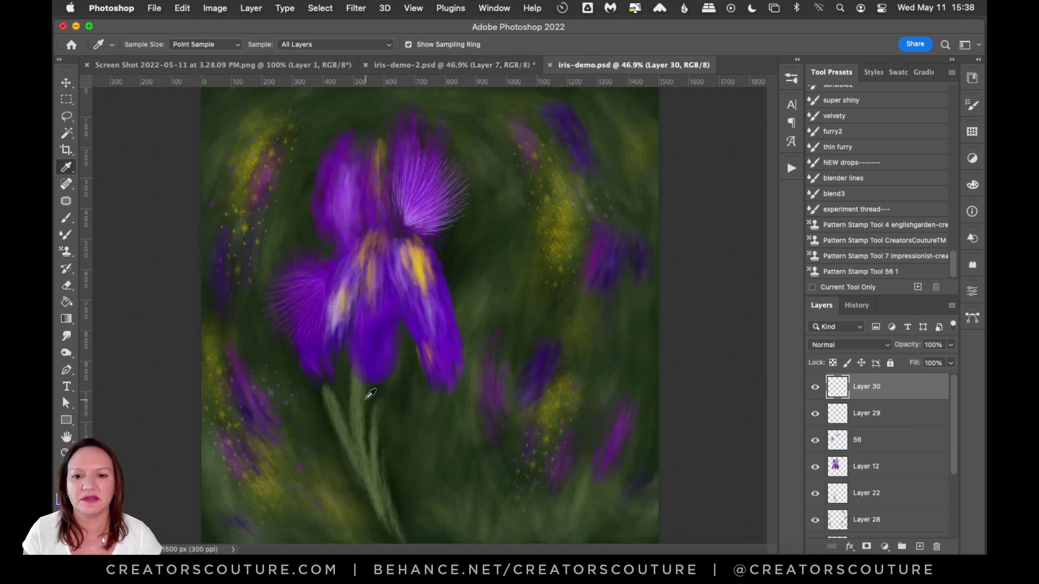
click(496, 66)
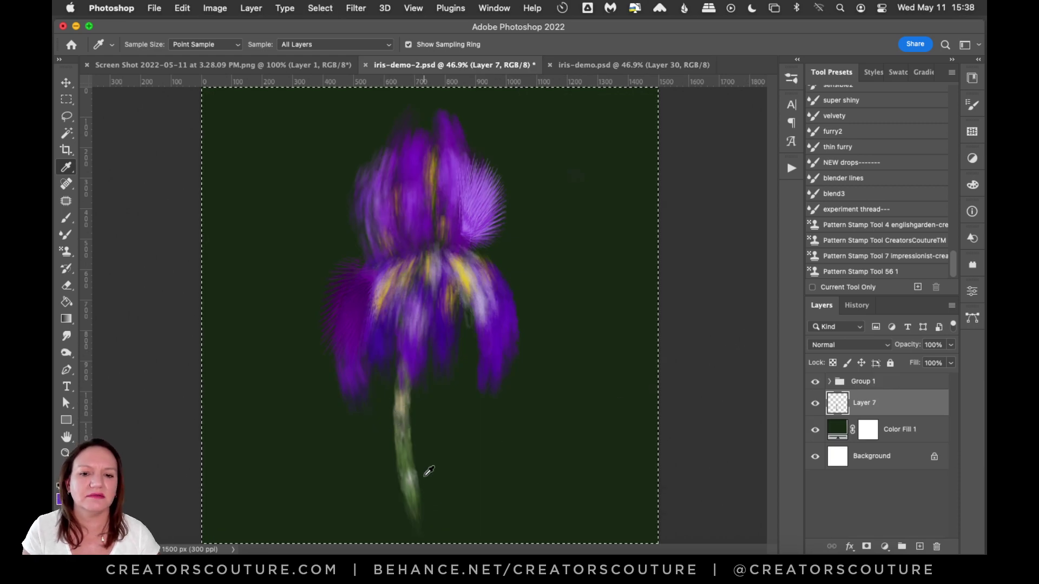
key(super+z)
Set the Brush tool to Modern Impressionist 7, sample the stem green in iris-demo.psd, and return to iris-demo-2.psd.
click(66, 218)
click(123, 215)
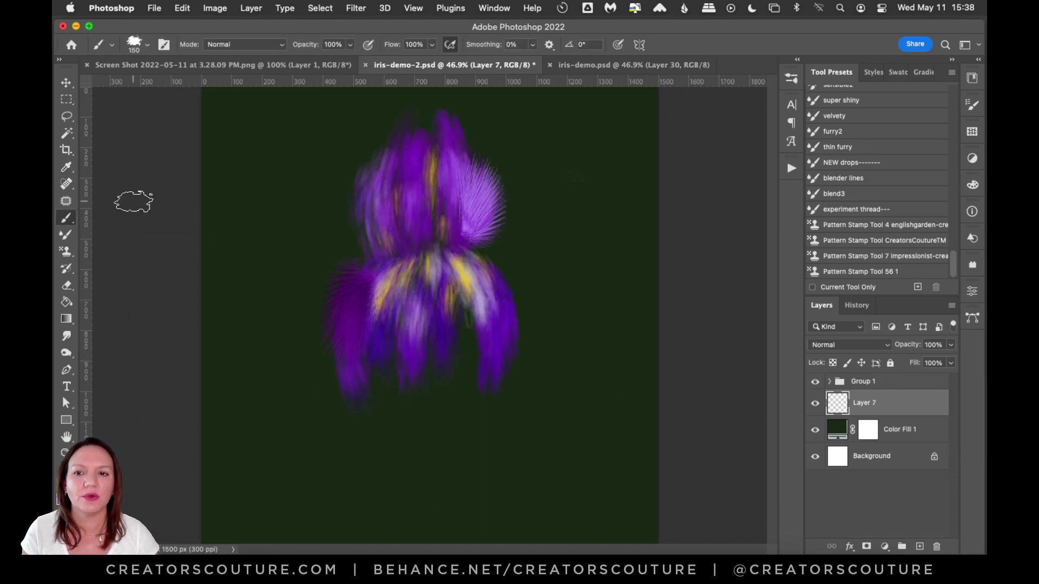
click(790, 79)
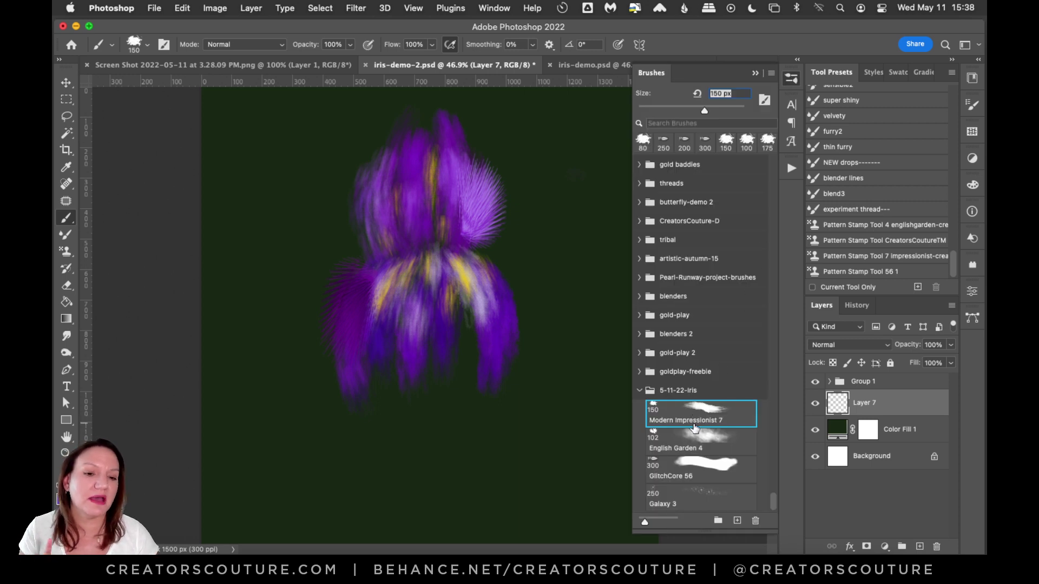
click(793, 84)
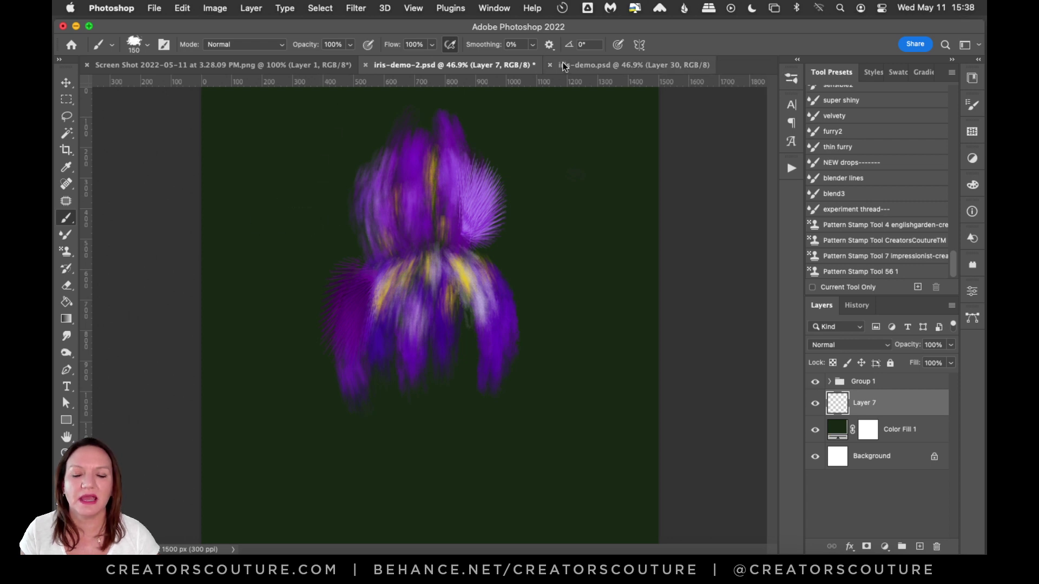
click(622, 63)
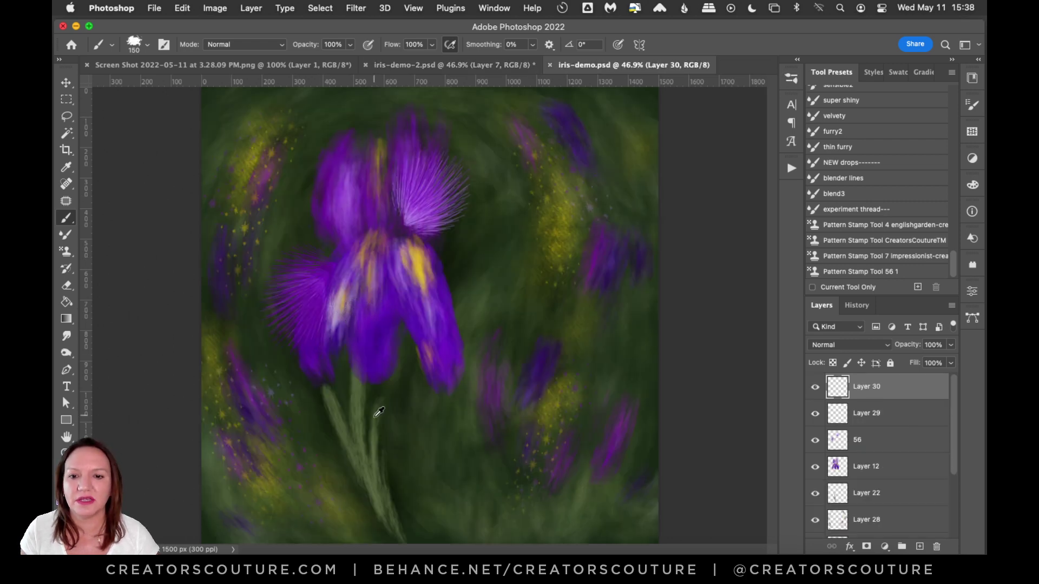
click(512, 66)
Try painting a solid green stem below the flower on Layer 7 at brush sizes of 150 and 80 px.
key(super+z)
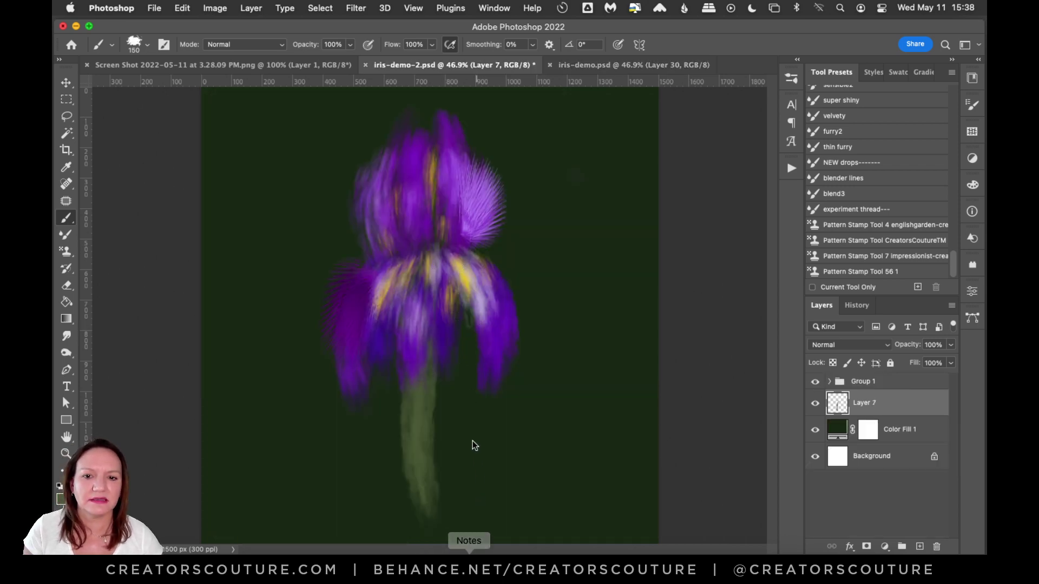
key(super+shift+z)
key(bracketleft)
key(bracketleft)
key(bracketleft)
key(bracketleft)
drag(411, 372, 408, 484)
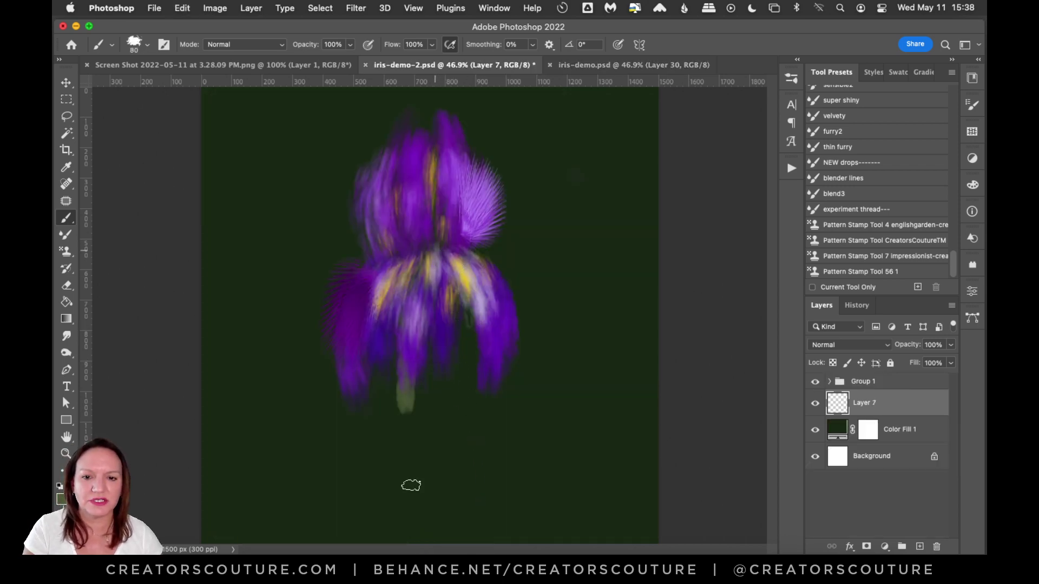
key(super+z)
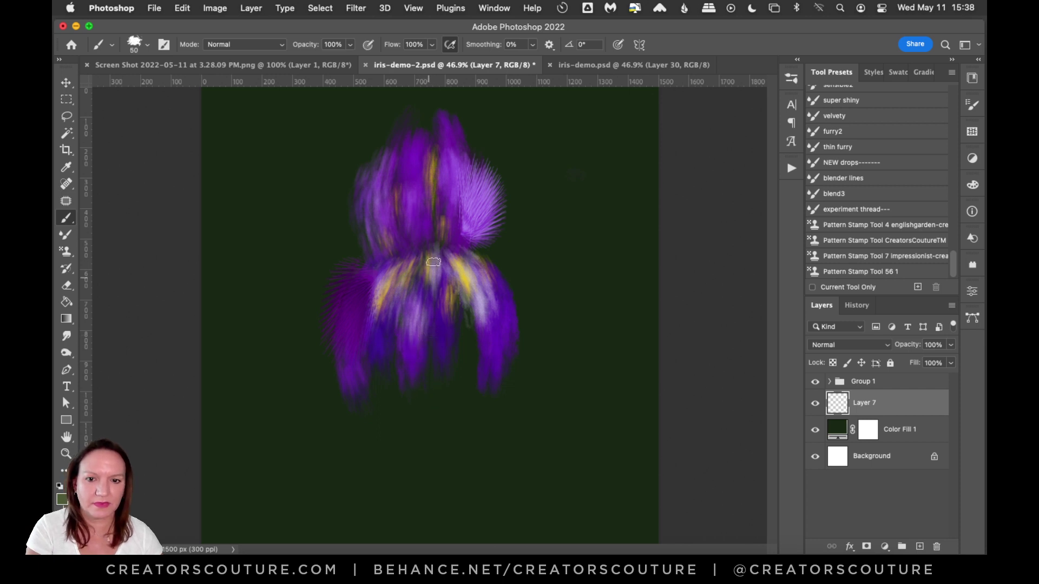
Paint a thin, slightly curved green main stem below the flower on Layer 7 with the brush at 50 px.
key(super+shift+z)
key(super+z)
key(super+shift+z)
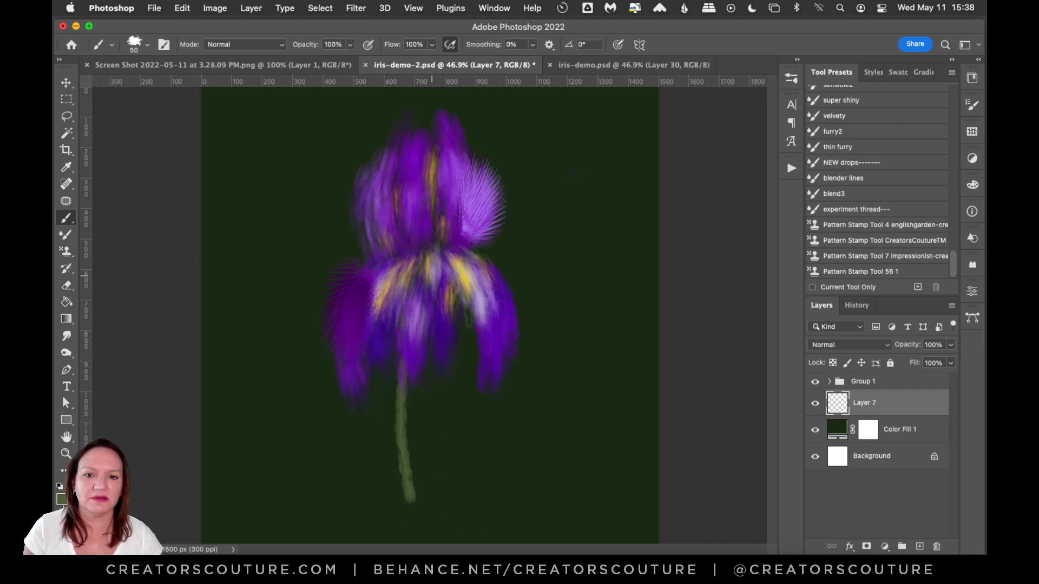
Extend the stem to the canvas bottom and paint slender green leaves on both sides of it at 50 px.
drag(436, 388, 425, 533)
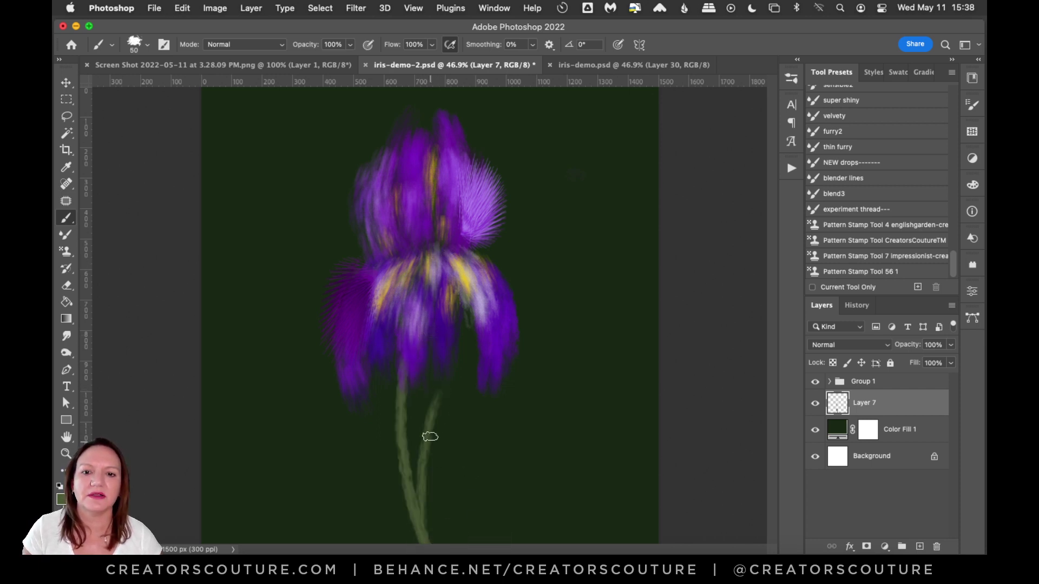
key(super+z)
drag(429, 405, 435, 541)
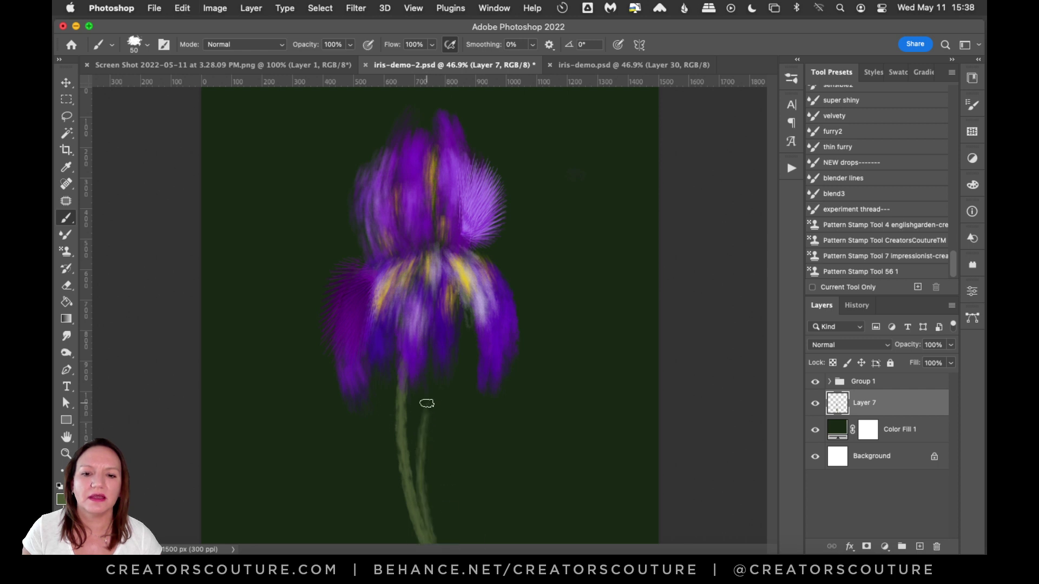
mouse_move(427, 403)
mouse_down()
mouse_move(425, 487)
mouse_move(421, 451)
mouse_up()
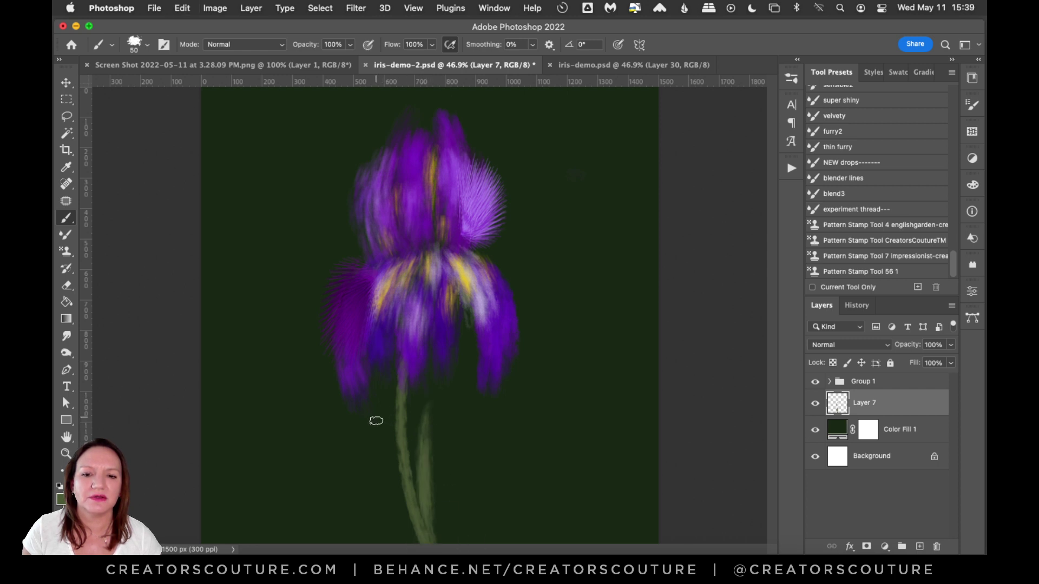
drag(394, 413, 428, 545)
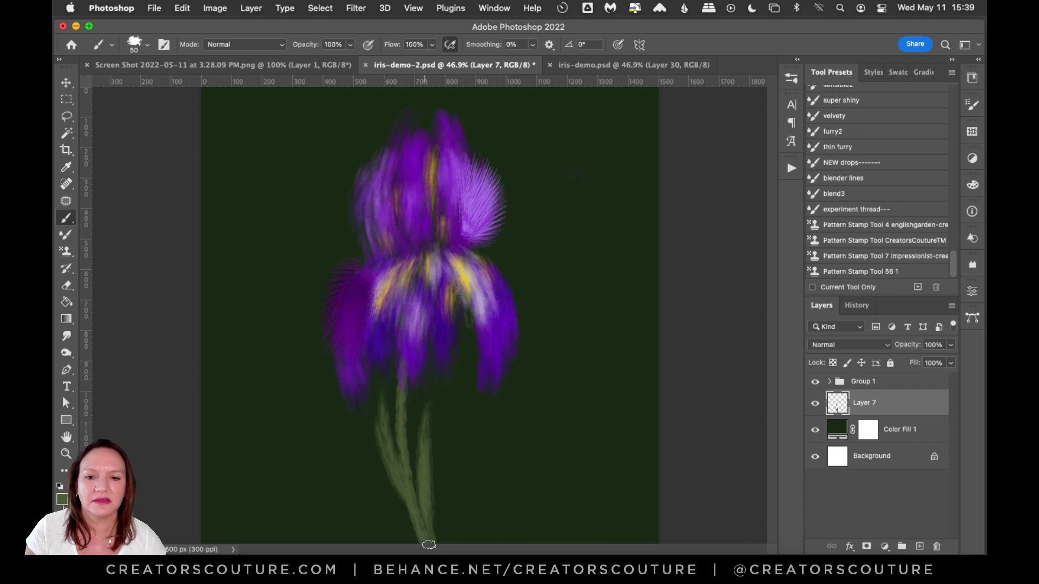
drag(368, 428, 412, 511)
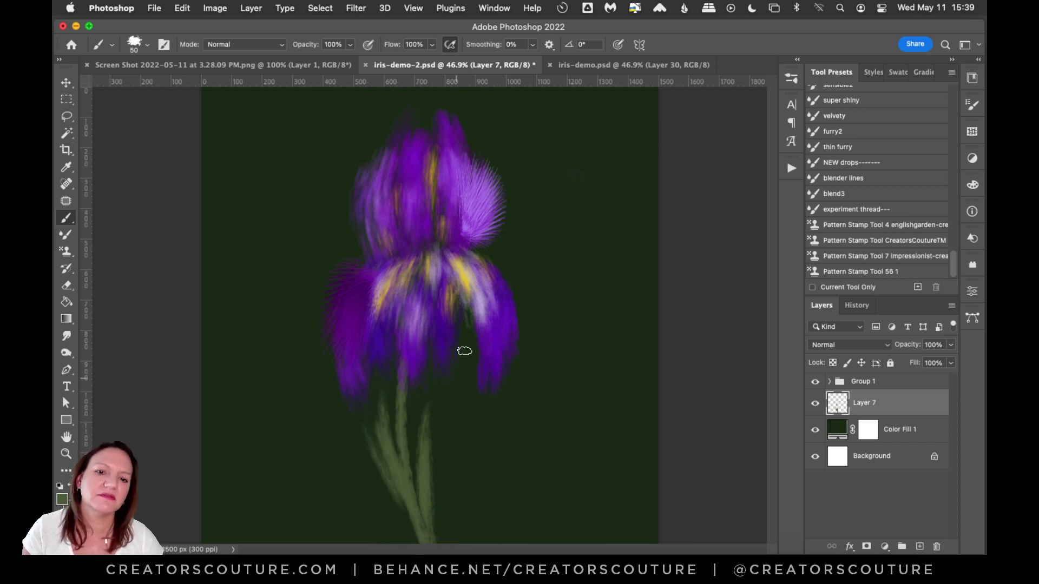
Review the painterly background in iris-demo.psd and add one empty layer above Color Fill 1, beneath Layer 7, in iris-demo-2.psd.
click(625, 64)
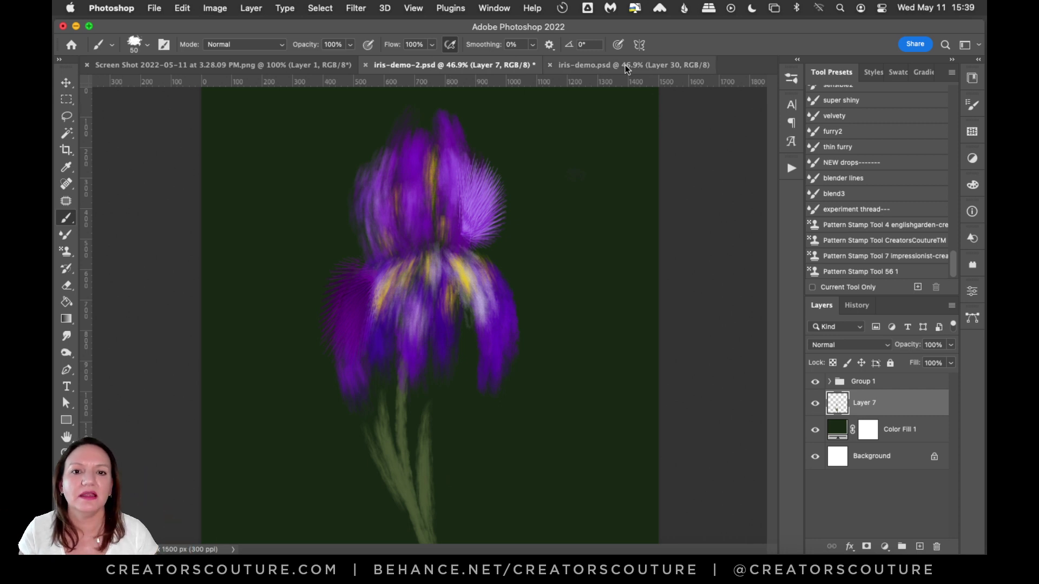
click(627, 66)
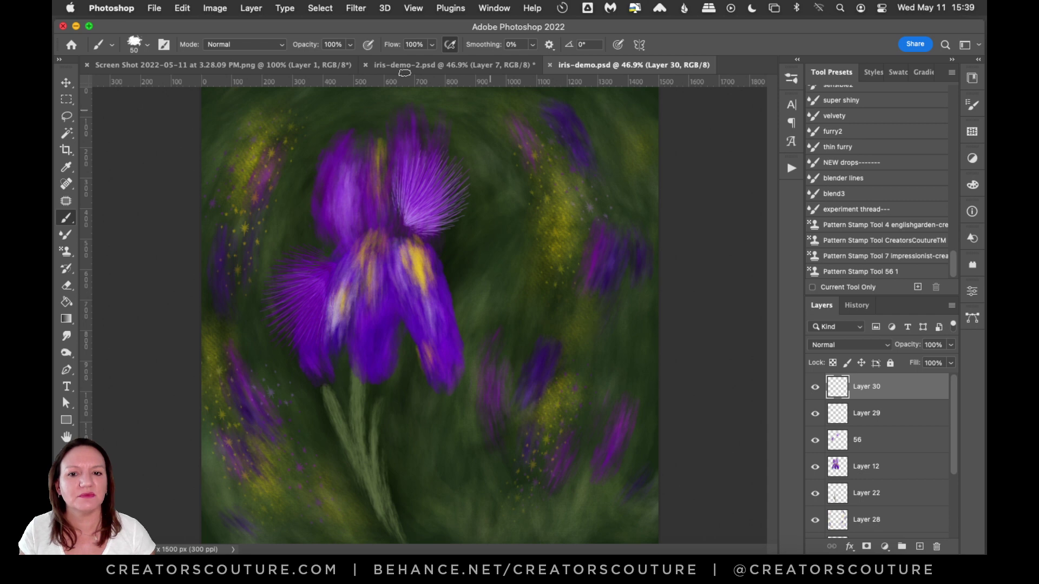
click(509, 66)
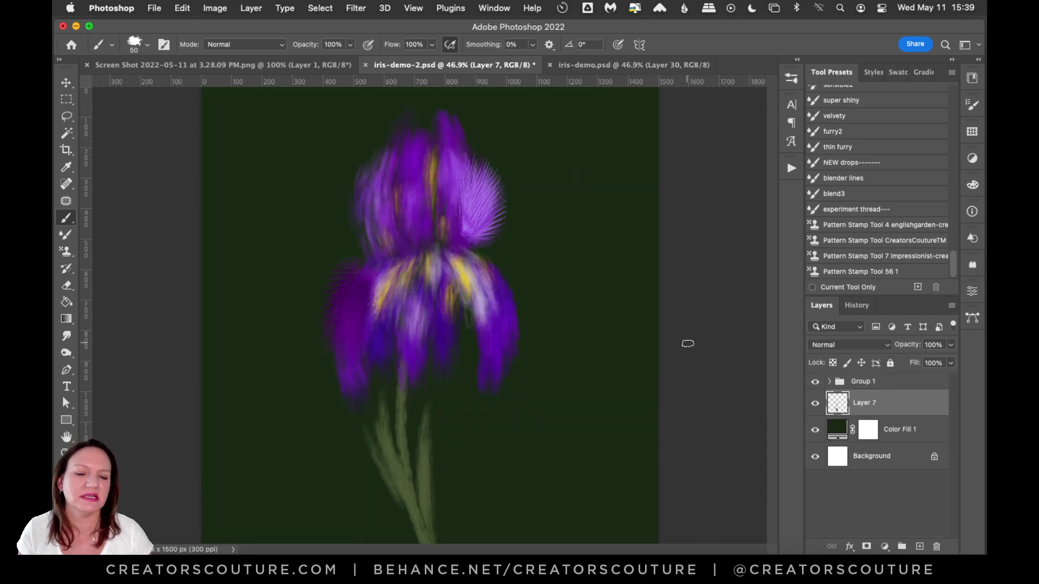
click(911, 430)
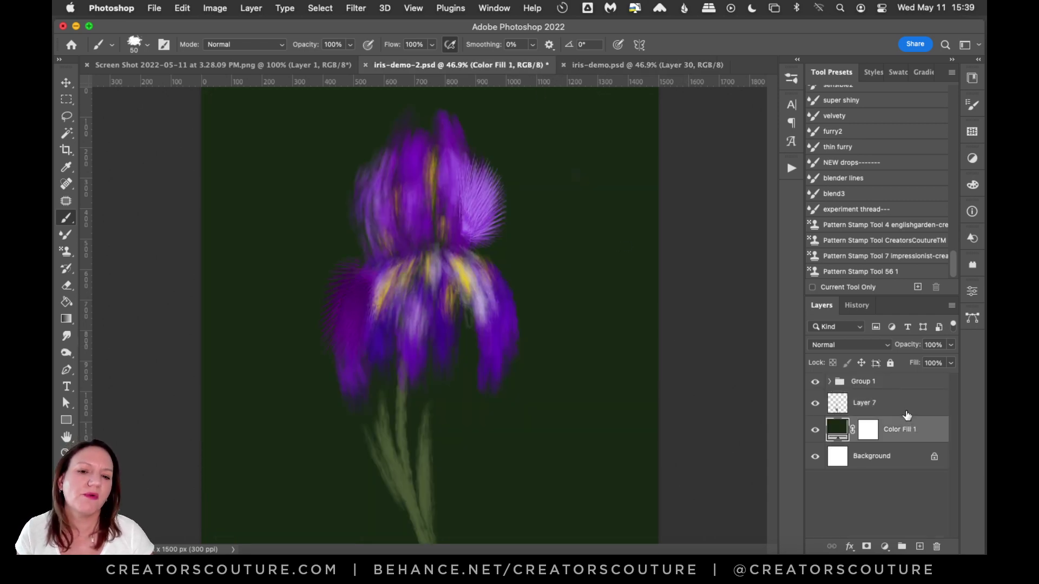
click(905, 405)
click(910, 430)
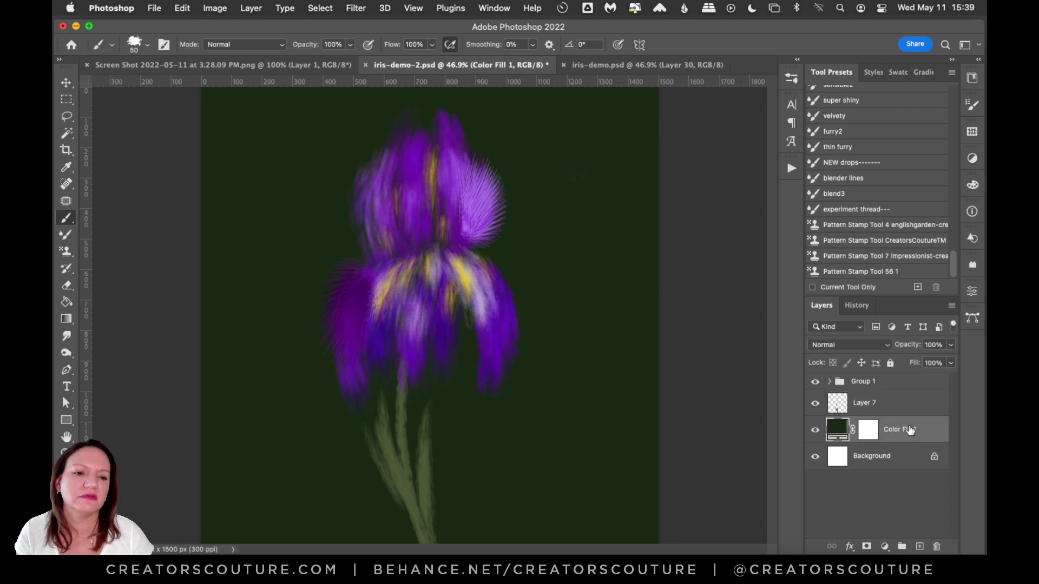
click(919, 546)
click(920, 547)
key(super+z)
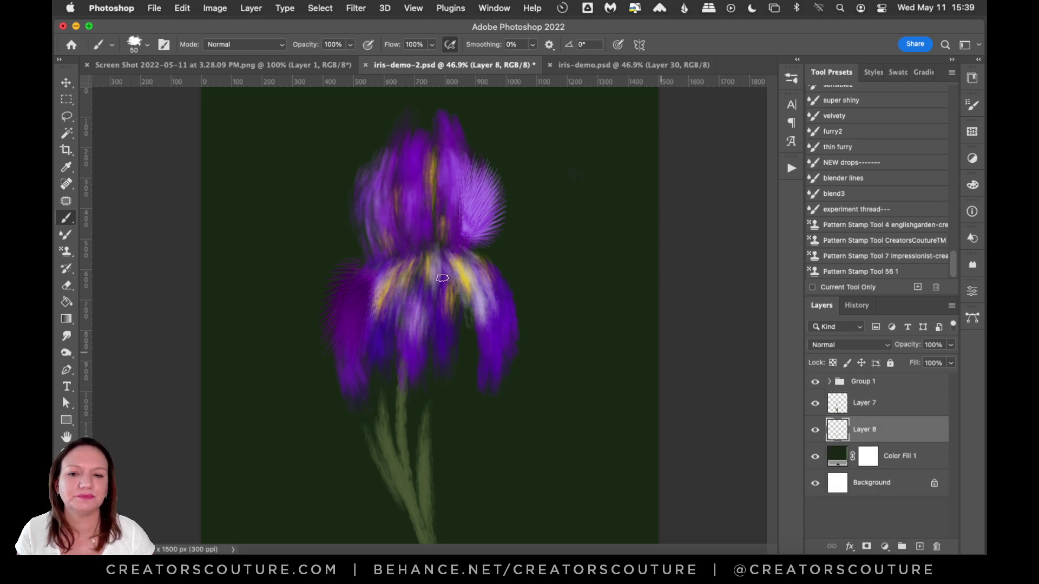
Return to the Pattern Stamp tool with the green CreatorsCoutureTM44 pattern and pick the English Garden 4 brush.
drag(66, 251, 131, 255)
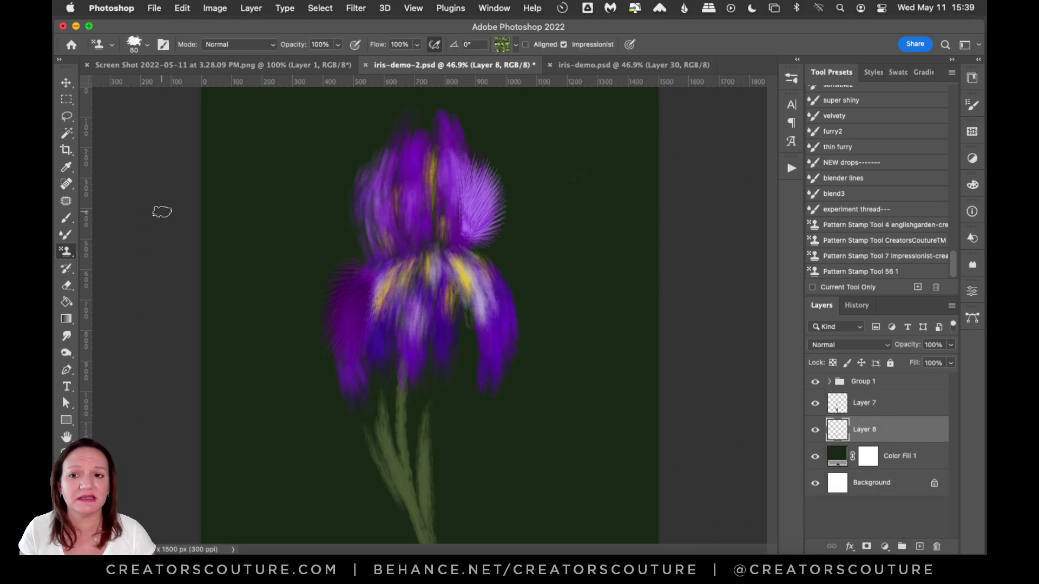
click(505, 45)
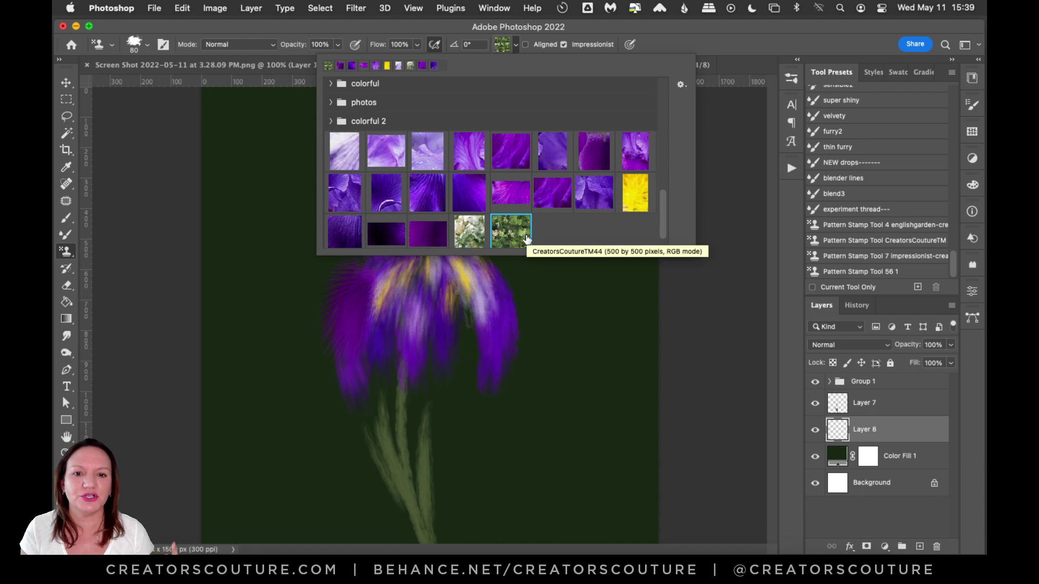
click(633, 24)
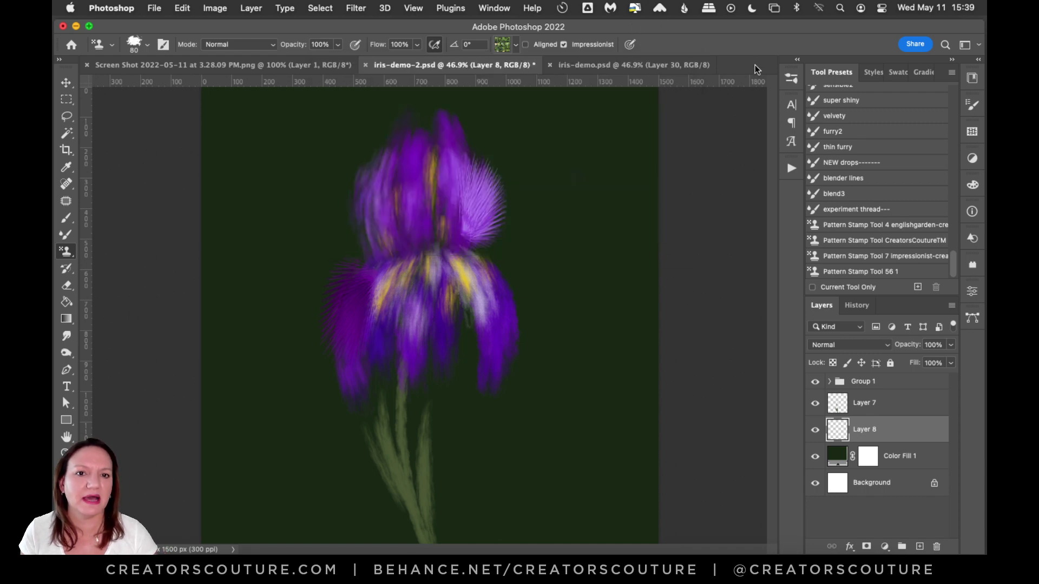
click(792, 81)
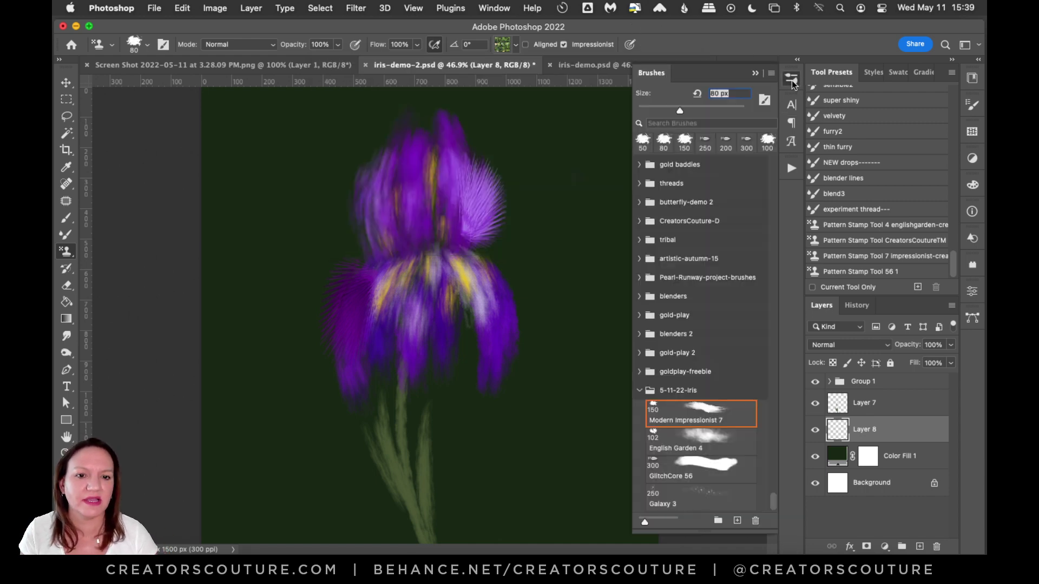
click(711, 438)
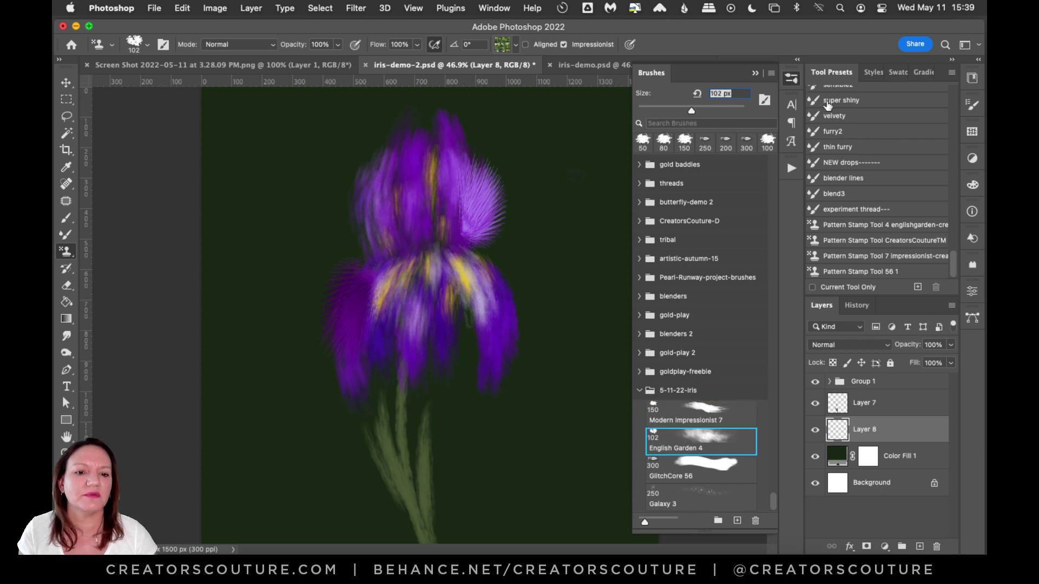
Try mottled green foliage patches on both sides of the iris on Layer 8 with English Garden 4 at 102 px, 100% flow.
click(791, 81)
drag(314, 153, 269, 323)
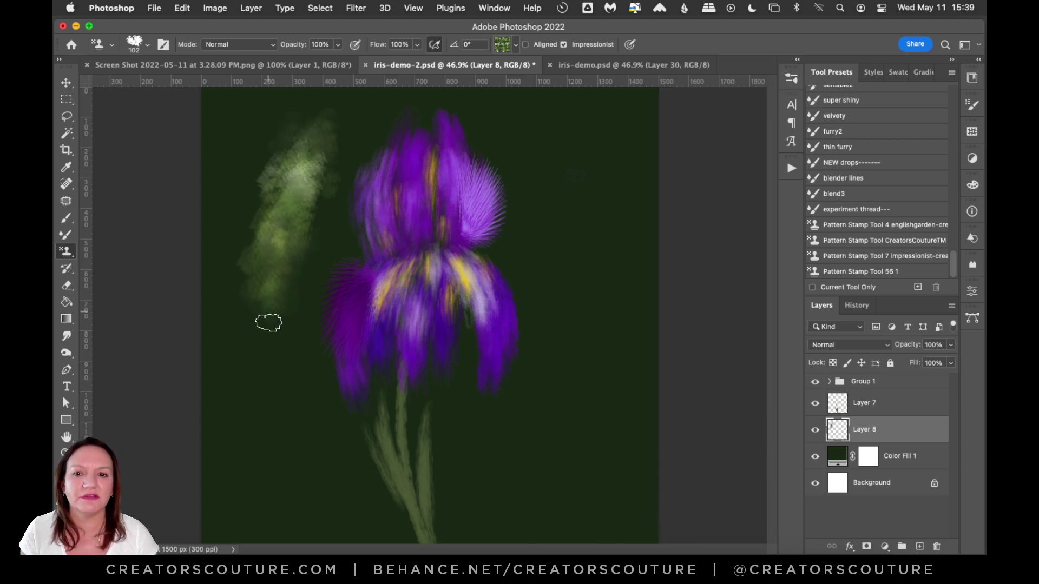
key(super+z)
drag(307, 132, 222, 286)
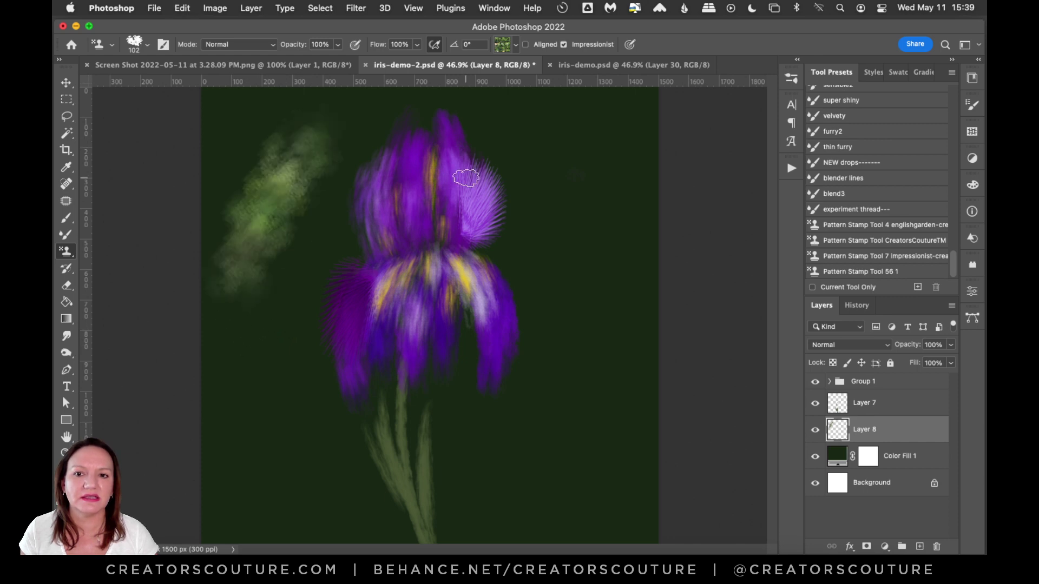
drag(596, 142, 595, 303)
key(super+z)
drag(584, 141, 628, 368)
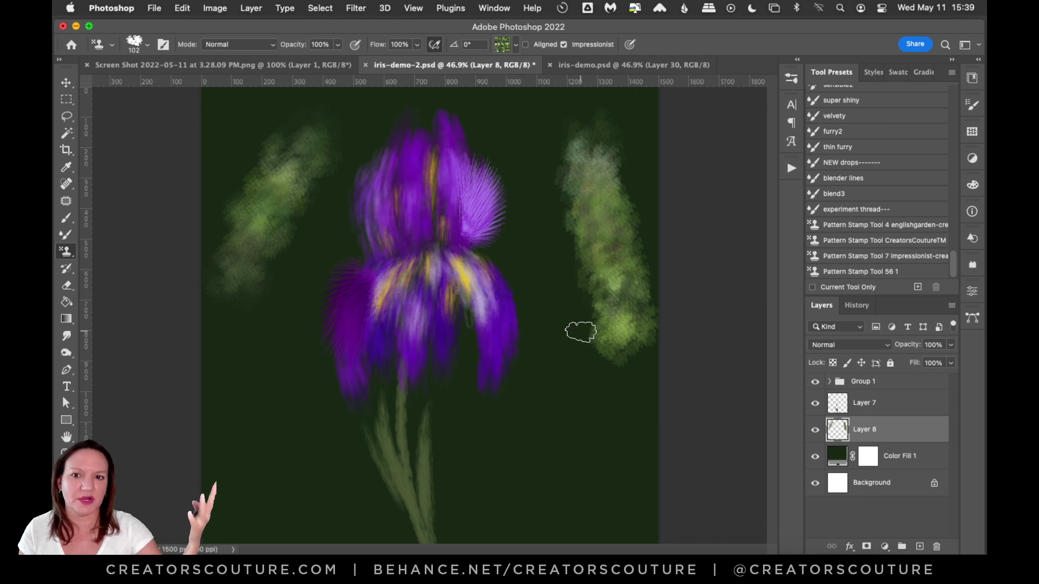
key(super+z)
mouse_move(595, 117)
mouse_down()
mouse_move(568, 239)
mouse_move(623, 314)
mouse_up()
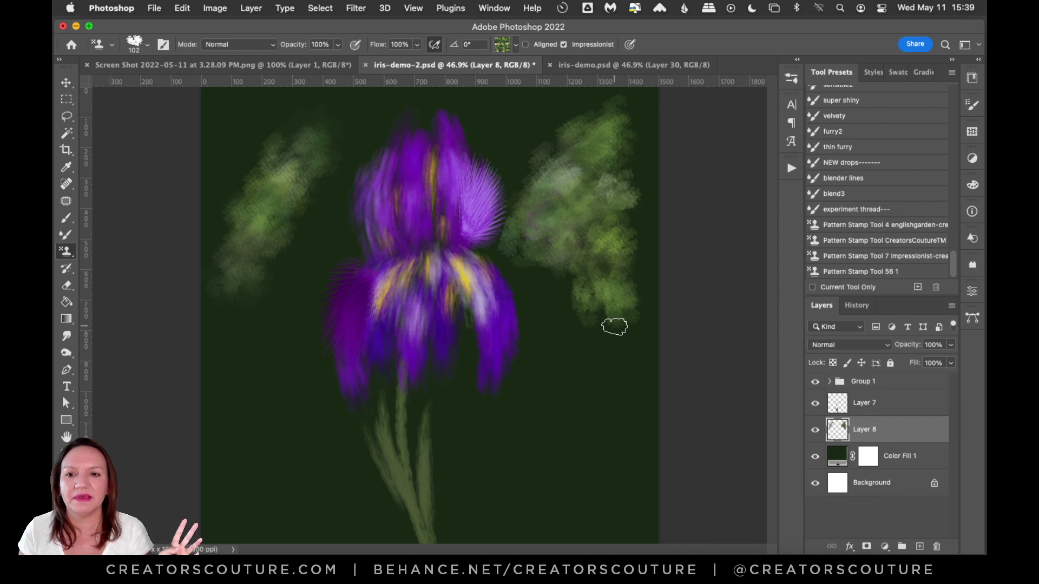
key(super+z)
mouse_move(600, 140)
mouse_down()
mouse_move(594, 183)
mouse_move(631, 274)
mouse_up()
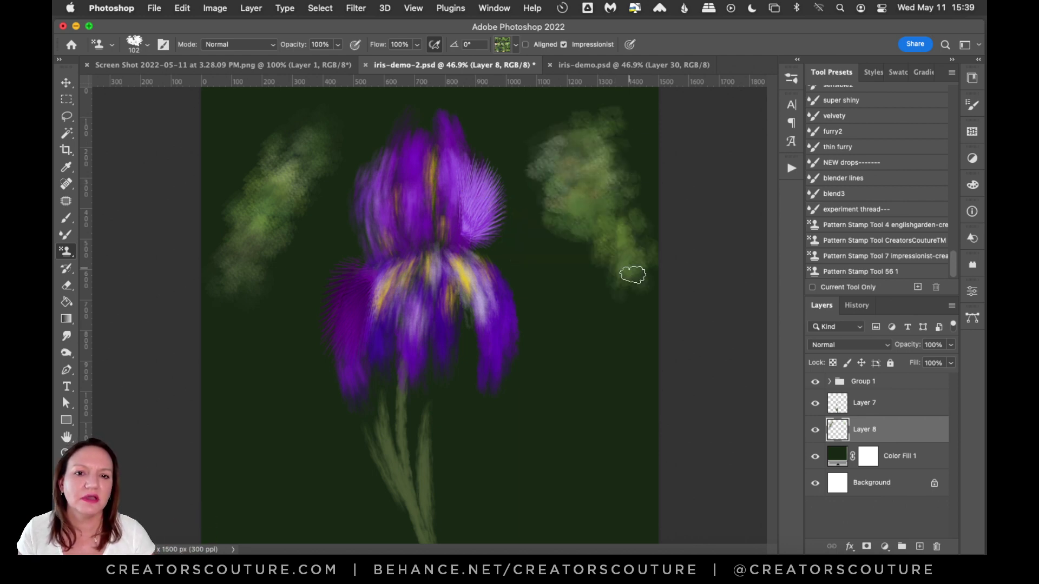
key(super+z)
mouse_move(619, 170)
mouse_down()
mouse_move(593, 218)
mouse_move(584, 267)
mouse_move(638, 296)
mouse_move(646, 349)
mouse_up()
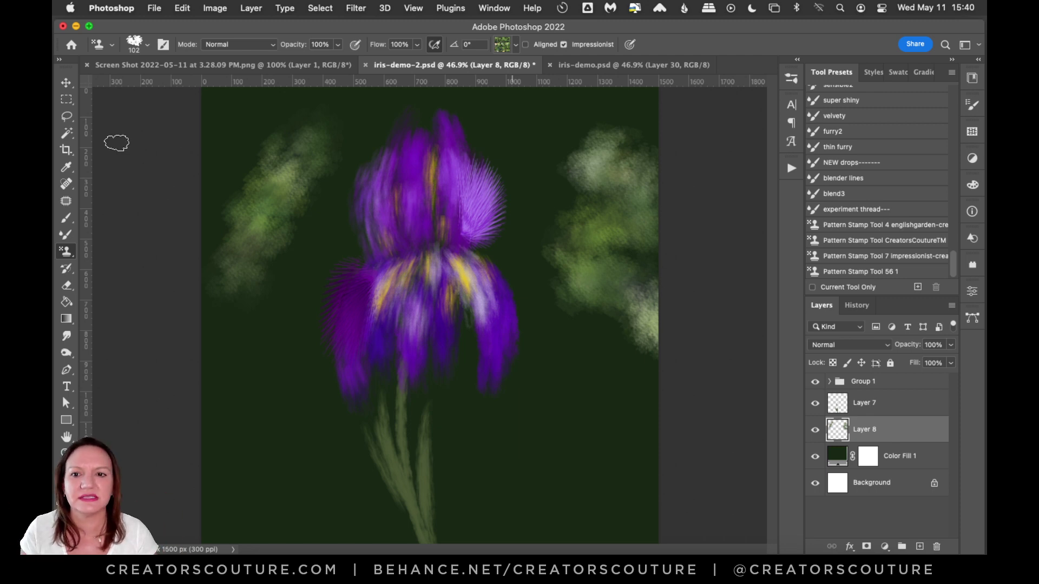
Try extending the green patches around the iris with a few more full-flow strokes, and undo all of them.
mouse_move(264, 123)
mouse_down()
mouse_move(230, 163)
mouse_move(224, 292)
mouse_up()
drag(596, 345, 622, 424)
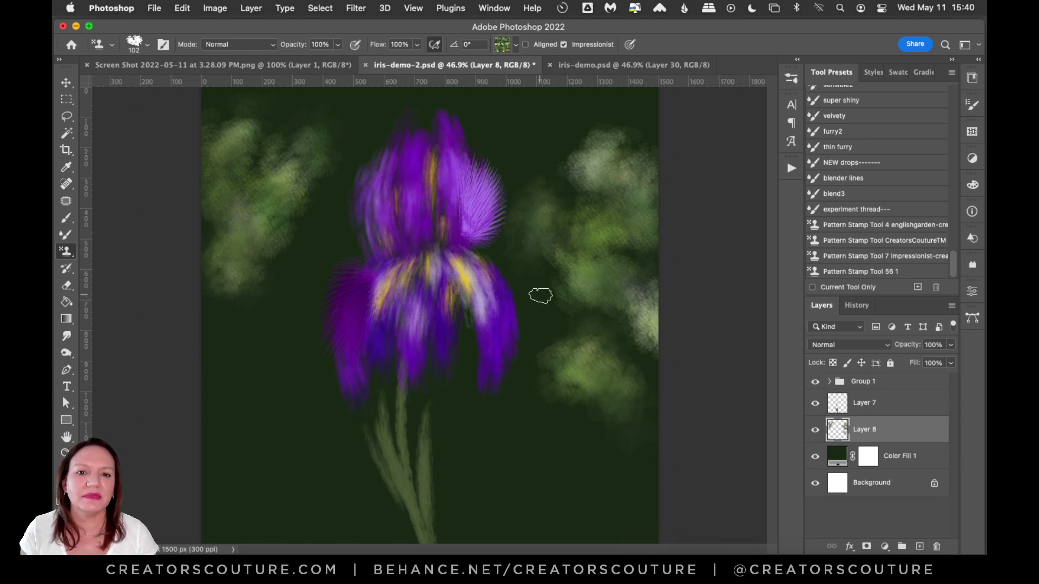
key(super+z)
key(super+z)
key(super+z)
mouse_move(333, 157)
mouse_down()
mouse_move(290, 266)
mouse_move(294, 193)
mouse_move(289, 316)
mouse_up()
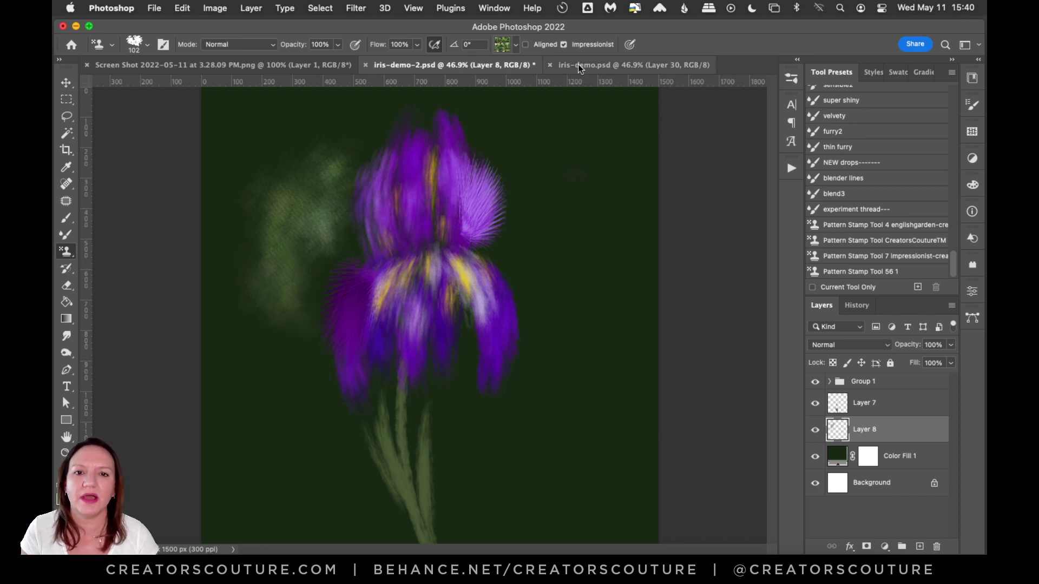
key(super+z)
Lower the flow to 22%, test faint green strokes beside the upper petals and compare them with the background in iris-demo.psd.
click(417, 44)
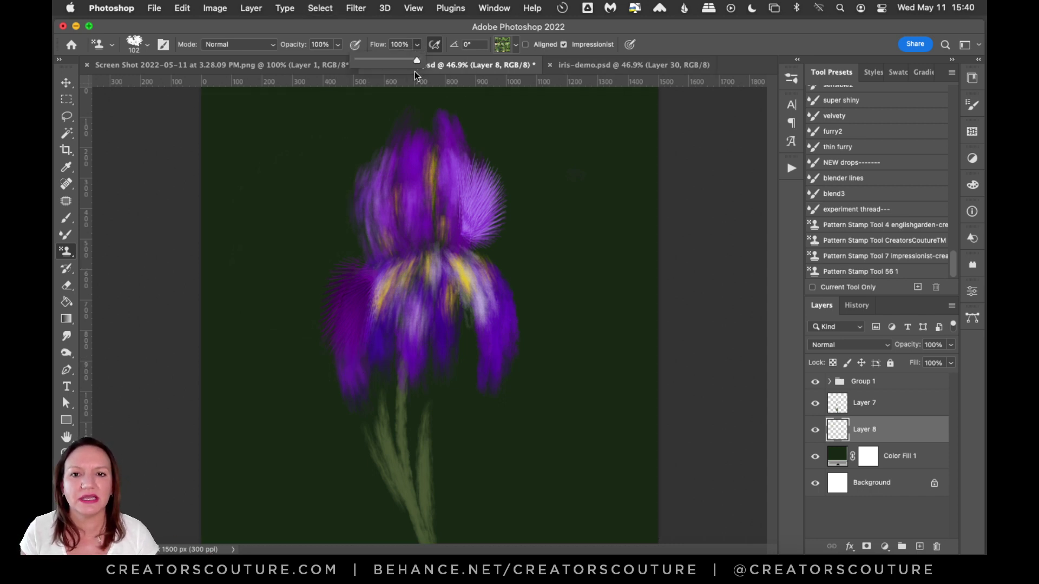
drag(415, 61, 372, 61)
drag(301, 144, 326, 169)
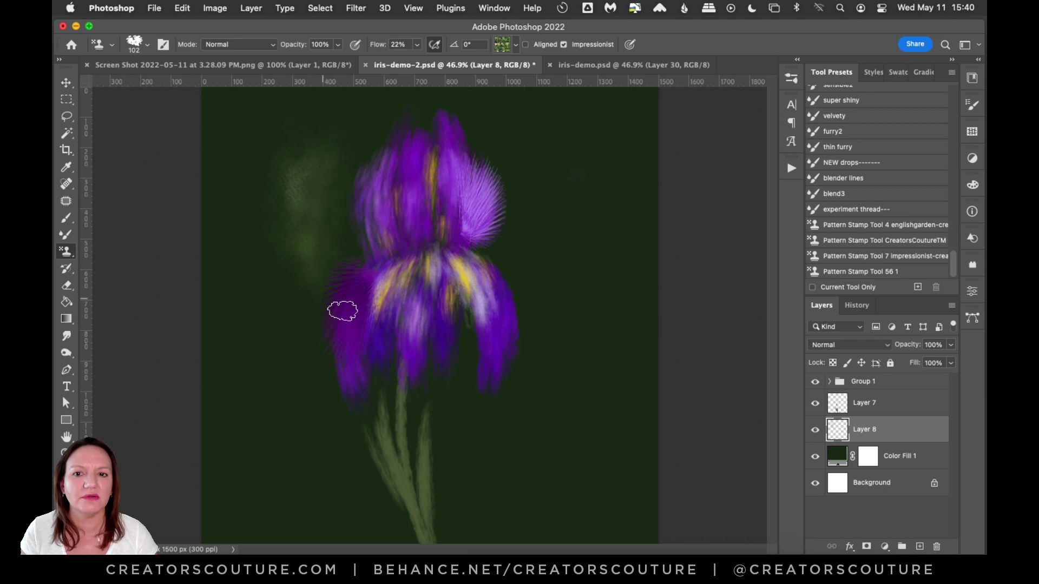
click(318, 65)
click(580, 66)
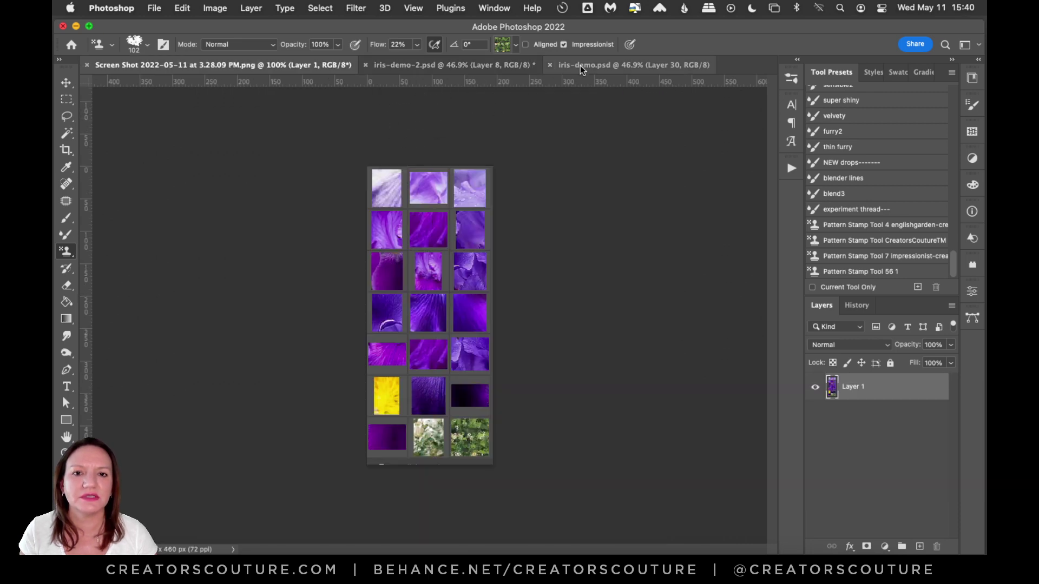
click(411, 66)
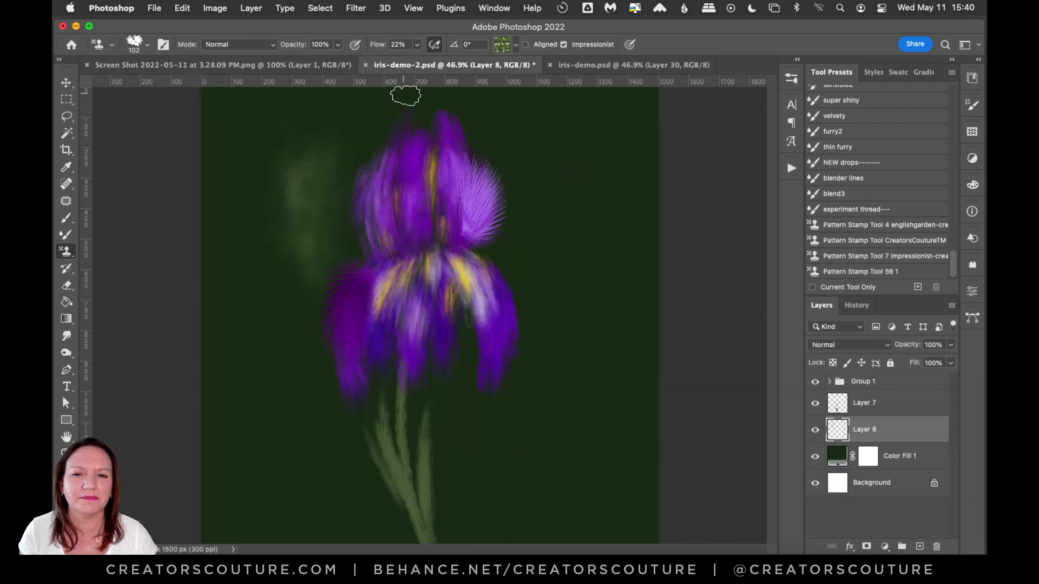
click(583, 64)
click(464, 65)
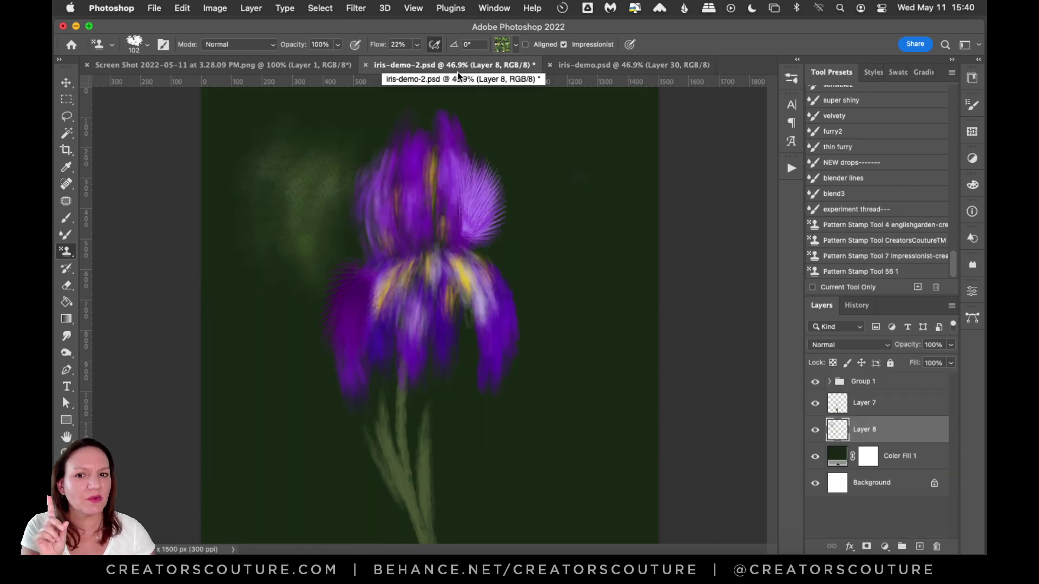
click(573, 66)
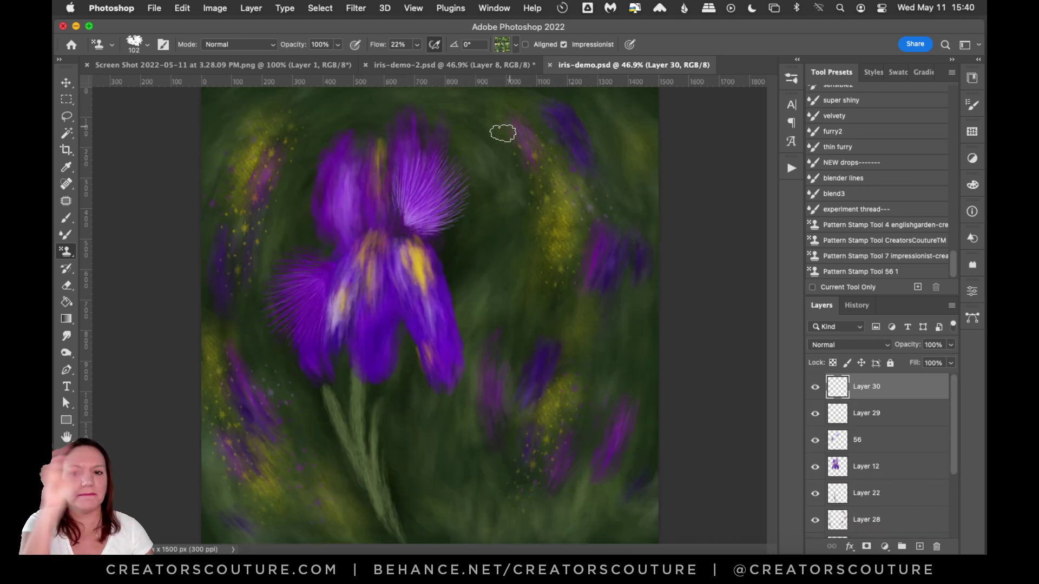
click(448, 65)
Try building up soft green patches on both sides of the iris at 22% flow, and undo them.
mouse_move(287, 233)
mouse_down()
mouse_move(268, 326)
mouse_move(253, 264)
mouse_move(319, 338)
mouse_move(281, 206)
mouse_up()
mouse_move(547, 241)
mouse_down()
mouse_move(583, 243)
mouse_move(598, 326)
mouse_up()
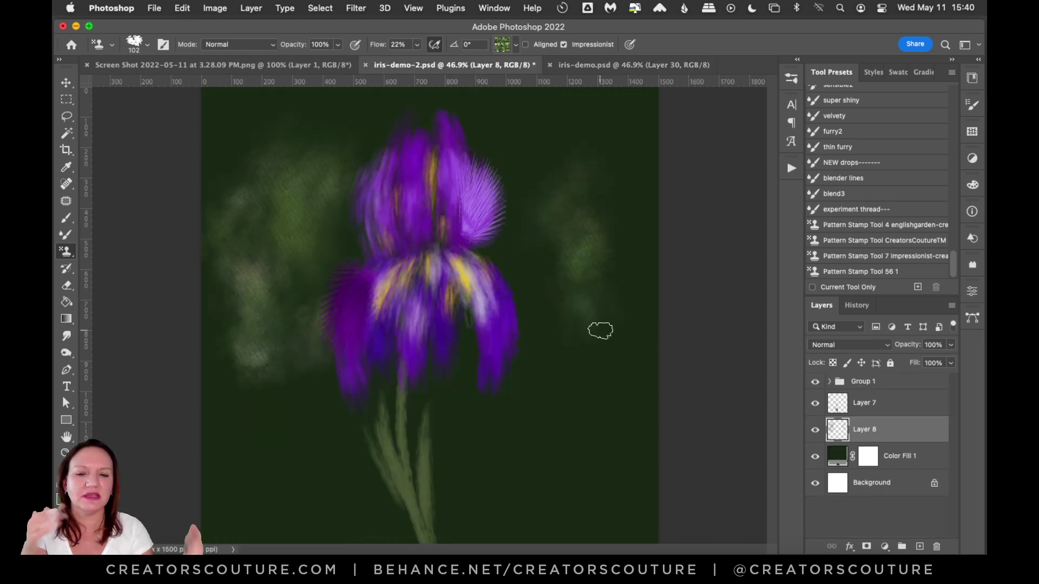
drag(575, 186, 554, 302)
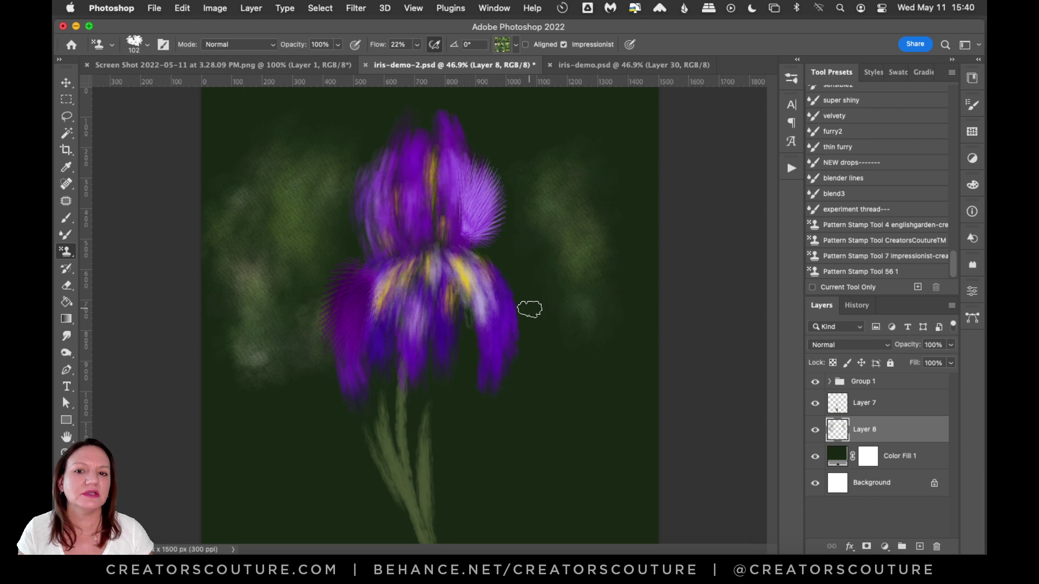
key(ctrl+z)
key(ctrl+z)
key(ctrl+z)
key(ctrl+z)
Switch to the Modern Impressionist 7 brush at 150 px, test and undo one stroke, and check the background in iris-demo.psd.
click(791, 79)
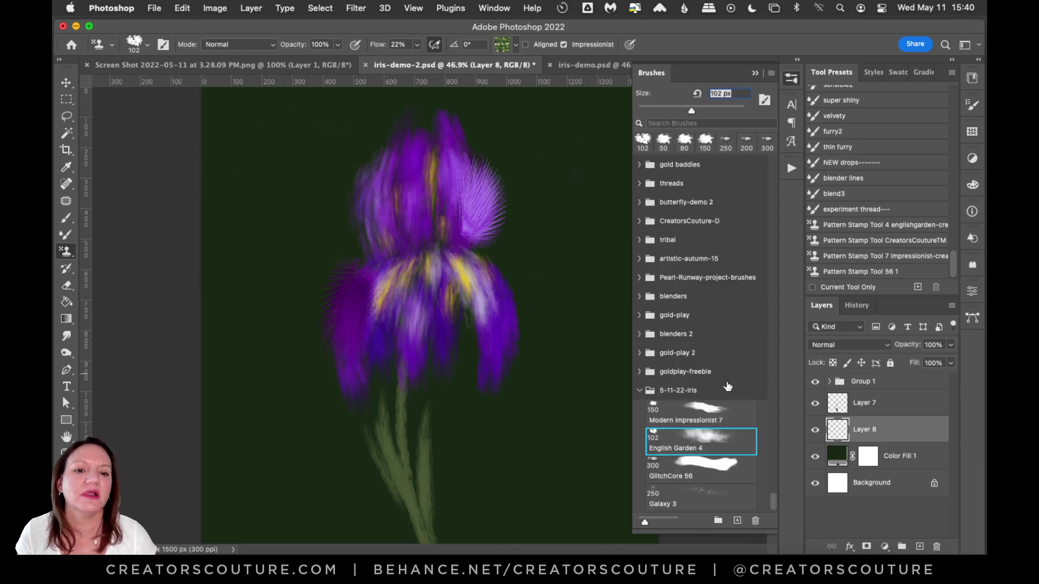
click(687, 414)
click(791, 79)
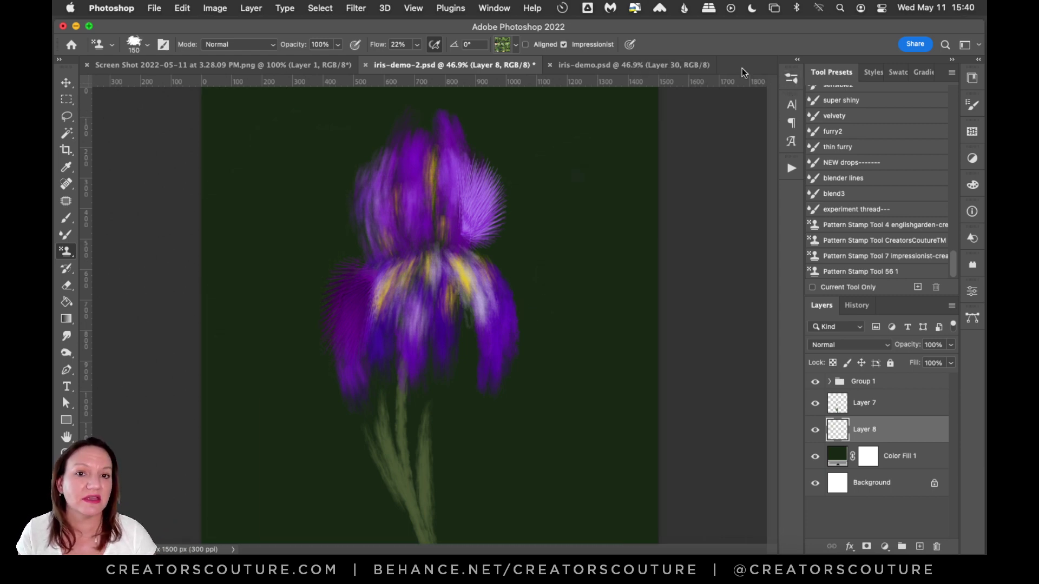
key(ctrl+shift+z)
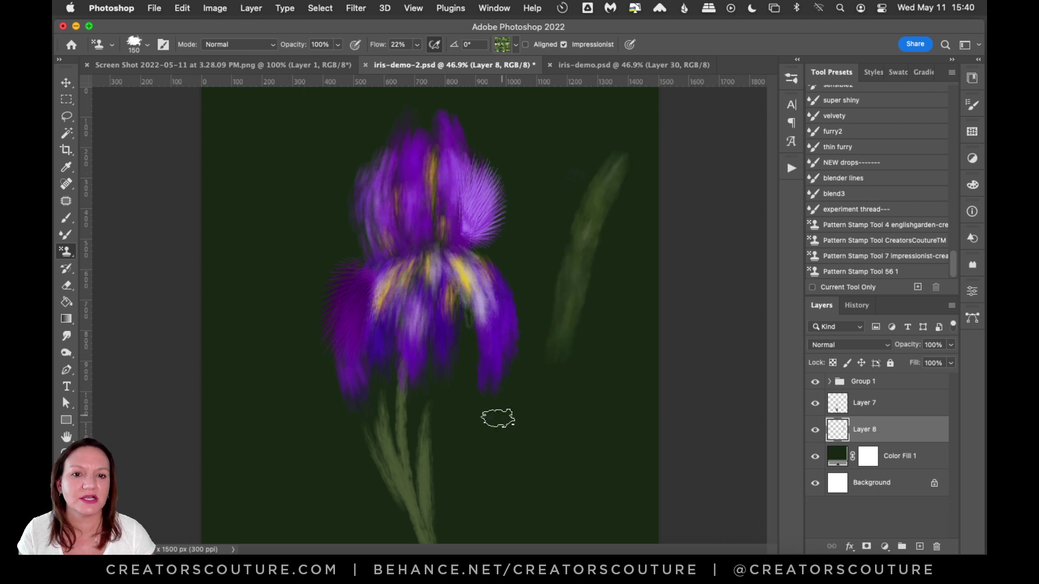
key(ctrl+z)
click(617, 65)
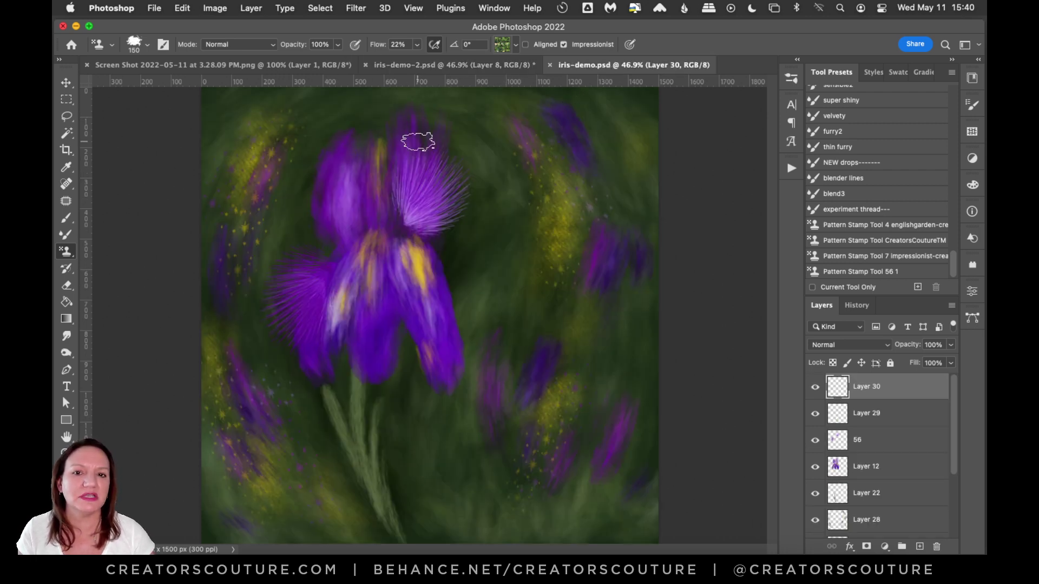
click(450, 65)
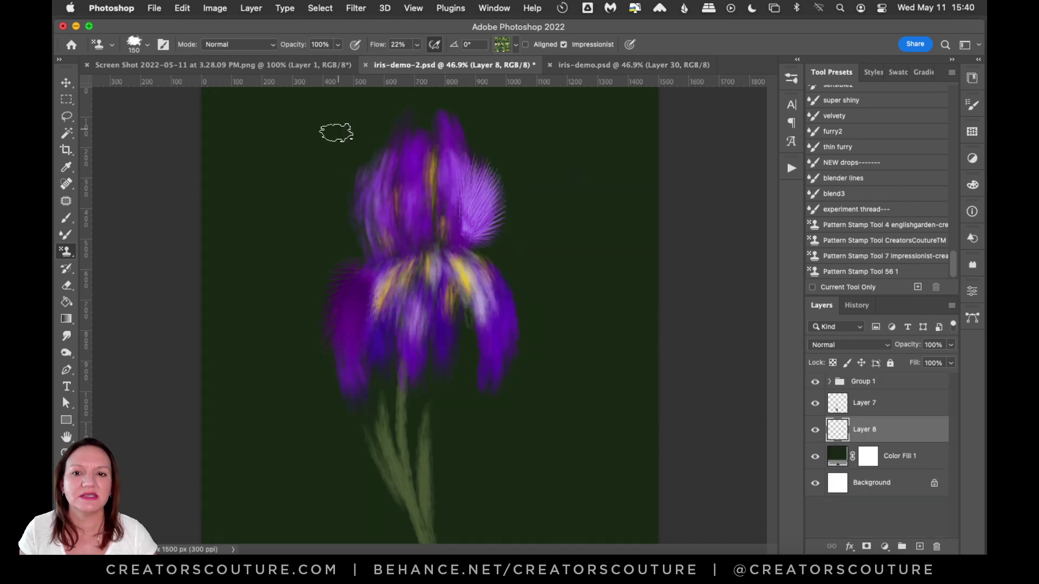
Try long, slightly curved green strokes on both sides of the iris with Modern Impressionist 7 at 100% flow.
drag(300, 282, 309, 156)
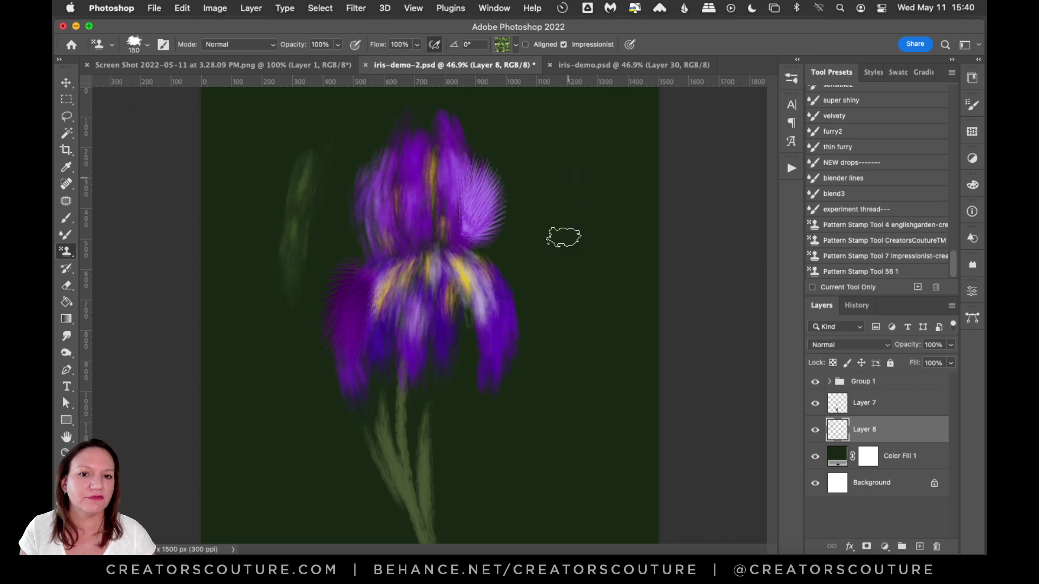
drag(563, 236, 552, 320)
drag(292, 152, 243, 300)
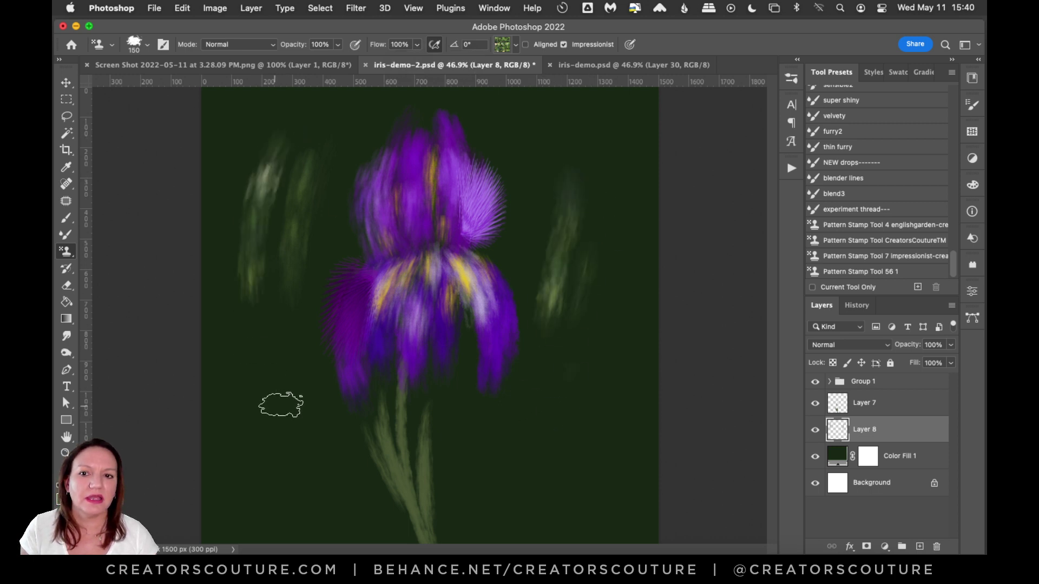
drag(232, 167, 214, 313)
drag(239, 249, 222, 387)
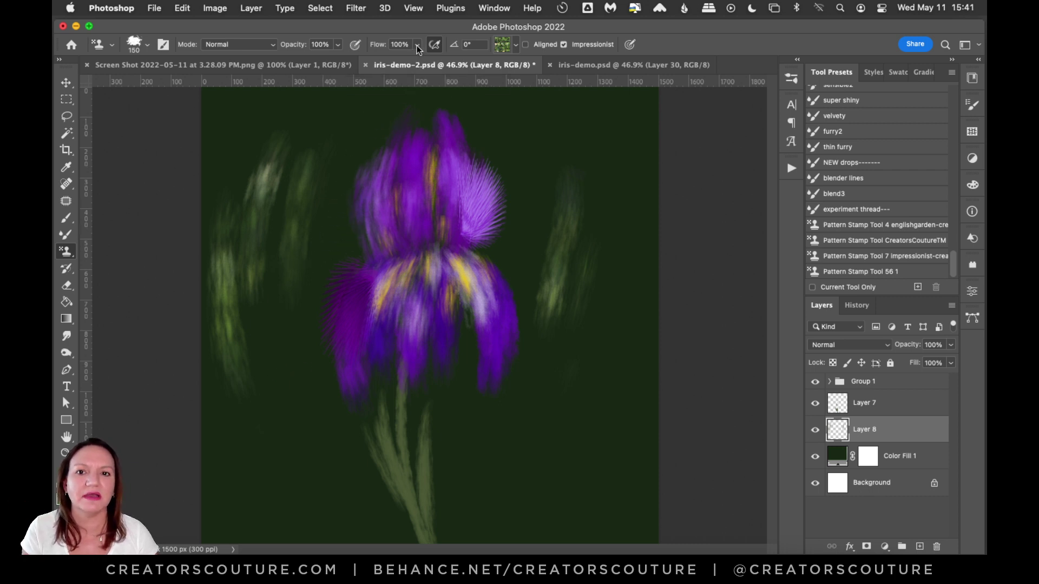
Set the flow to 9%, undo the trial strokes, and paint faint curved green strokes beside the upper petals on Layer 8.
drag(362, 60, 363, 66)
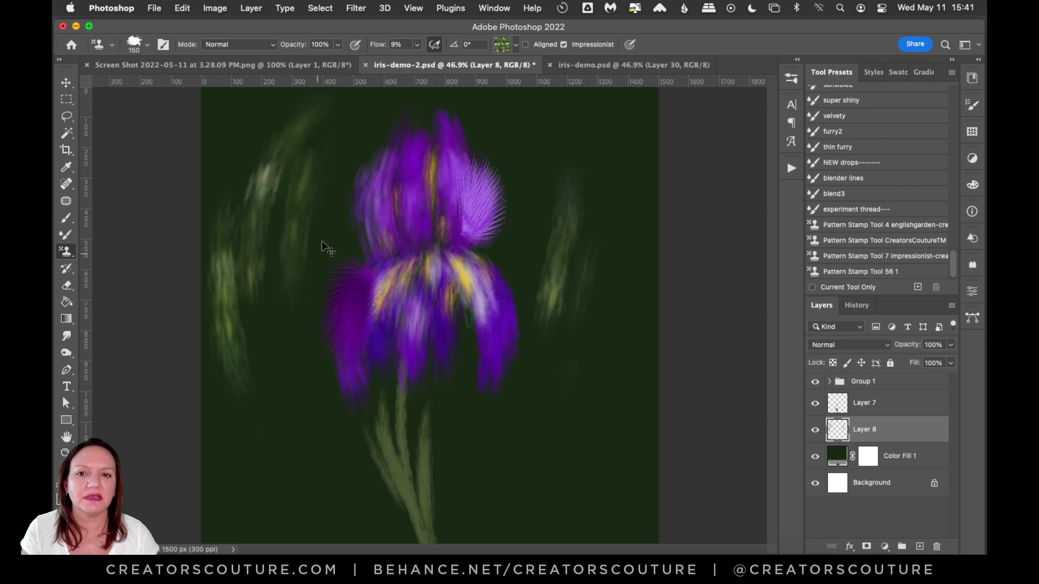
key(super+z)
mouse_move(371, 167)
mouse_down()
mouse_move(343, 213)
mouse_move(325, 170)
mouse_move(351, 207)
mouse_move(324, 153)
mouse_move(330, 253)
mouse_move(280, 271)
mouse_move(294, 136)
mouse_move(233, 309)
mouse_up()
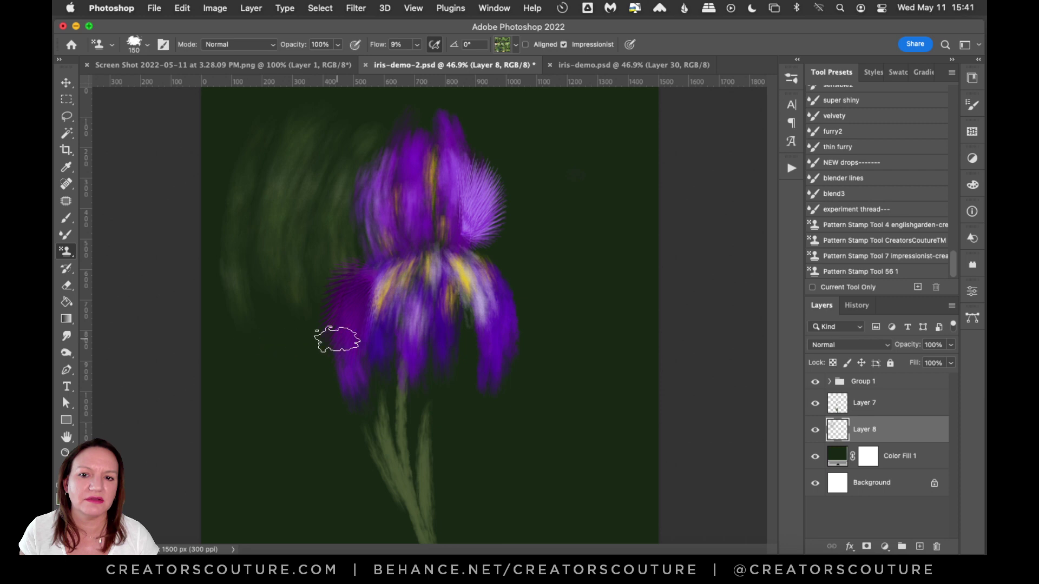
Compare with iris-demo.psd and paint faint green strokes curving around the iris across the whole background of iris-demo-2.psd.
click(336, 67)
click(601, 63)
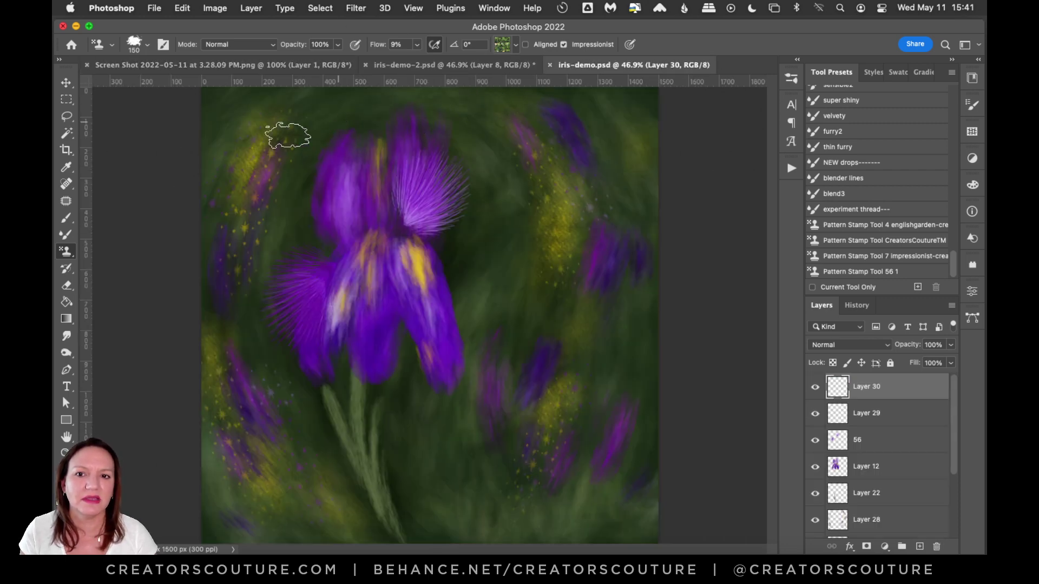
click(444, 65)
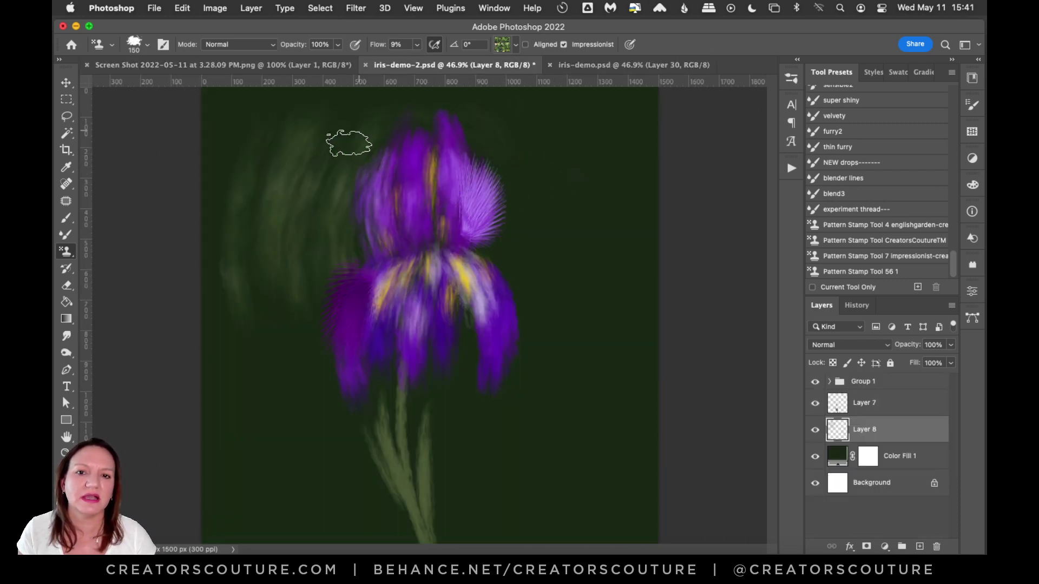
mouse_move(349, 144)
mouse_down()
mouse_move(428, 108)
mouse_move(252, 222)
mouse_move(344, 102)
mouse_move(224, 313)
mouse_move(233, 118)
mouse_move(294, 383)
mouse_move(292, 242)
mouse_move(358, 449)
mouse_move(337, 440)
mouse_move(279, 277)
mouse_move(256, 274)
mouse_move(252, 369)
mouse_move(270, 436)
mouse_move(322, 461)
mouse_move(338, 459)
mouse_move(305, 346)
mouse_move(437, 451)
mouse_move(460, 416)
mouse_move(491, 97)
mouse_move(536, 256)
mouse_move(542, 185)
mouse_move(496, 285)
mouse_move(495, 96)
mouse_move(478, 425)
mouse_move(483, 173)
mouse_move(450, 401)
mouse_move(507, 139)
mouse_move(462, 384)
mouse_move(490, 141)
mouse_move(528, 248)
mouse_move(518, 110)
mouse_move(529, 326)
mouse_move(520, 103)
mouse_move(550, 341)
mouse_move(524, 111)
mouse_move(575, 262)
mouse_move(562, 96)
mouse_move(547, 398)
mouse_move(610, 227)
mouse_move(545, 395)
mouse_move(579, 532)
mouse_move(592, 311)
mouse_move(589, 326)
mouse_move(565, 310)
mouse_move(516, 356)
mouse_move(523, 432)
mouse_move(483, 543)
mouse_move(457, 341)
mouse_move(521, 533)
mouse_move(578, 324)
mouse_move(580, 357)
mouse_move(626, 454)
mouse_move(628, 500)
mouse_move(561, 131)
mouse_move(604, 124)
mouse_move(617, 320)
mouse_move(605, 546)
mouse_up()
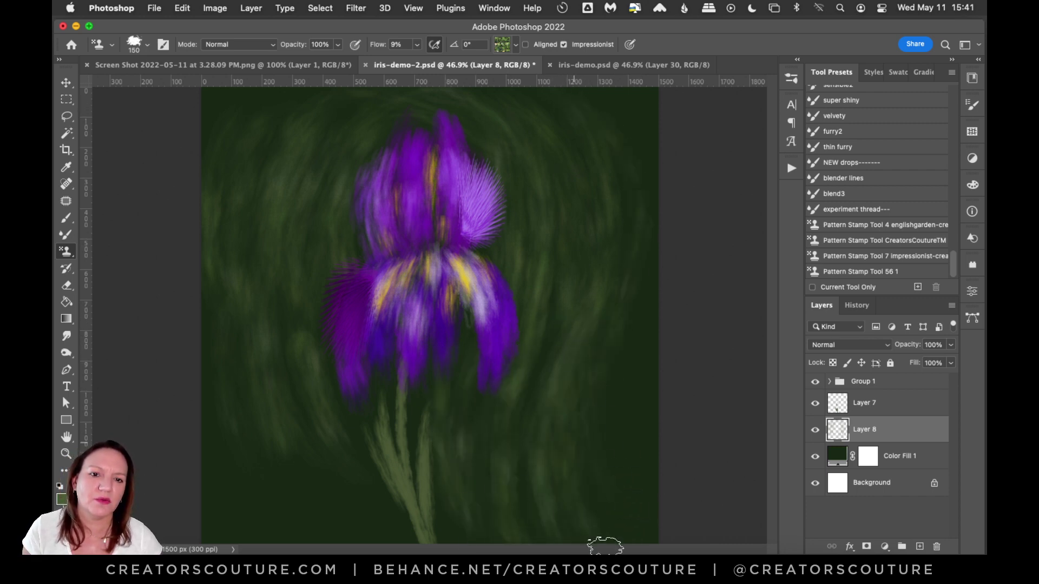
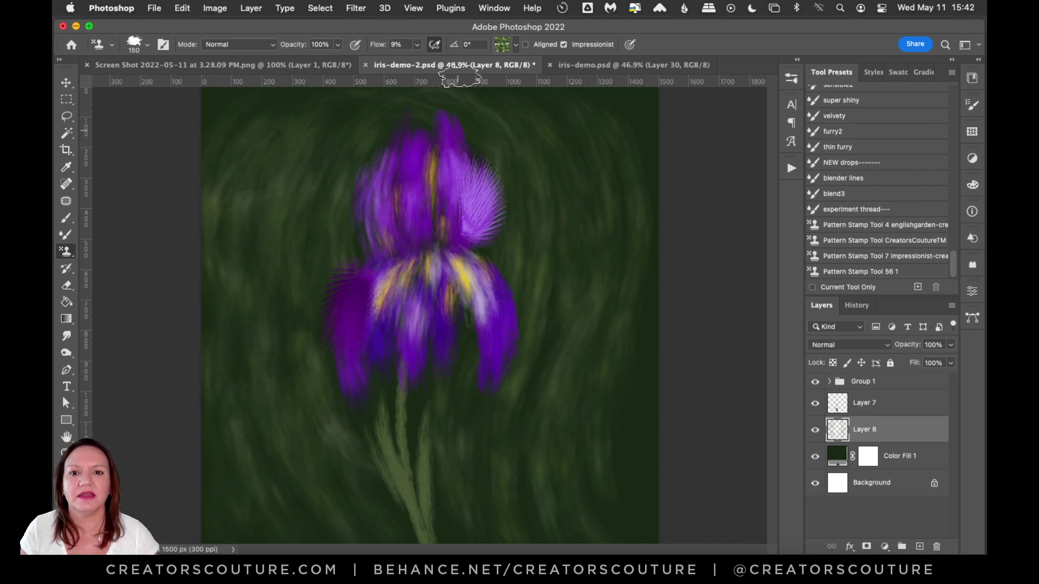
Check the background against iris-demo.psd and close the screenshot document with the pattern swatches.
click(305, 67)
click(609, 62)
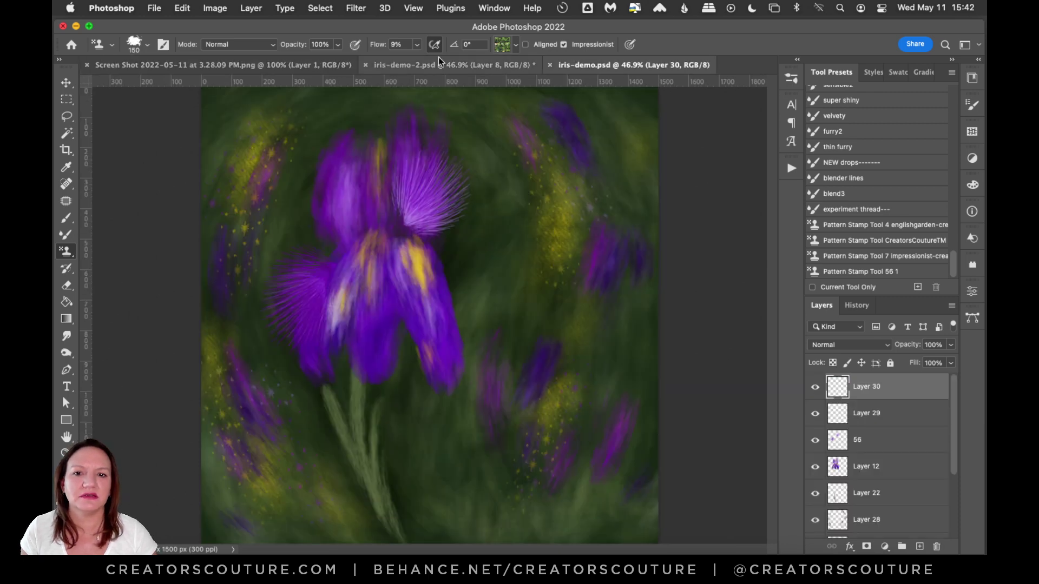
click(303, 65)
key(super+w)
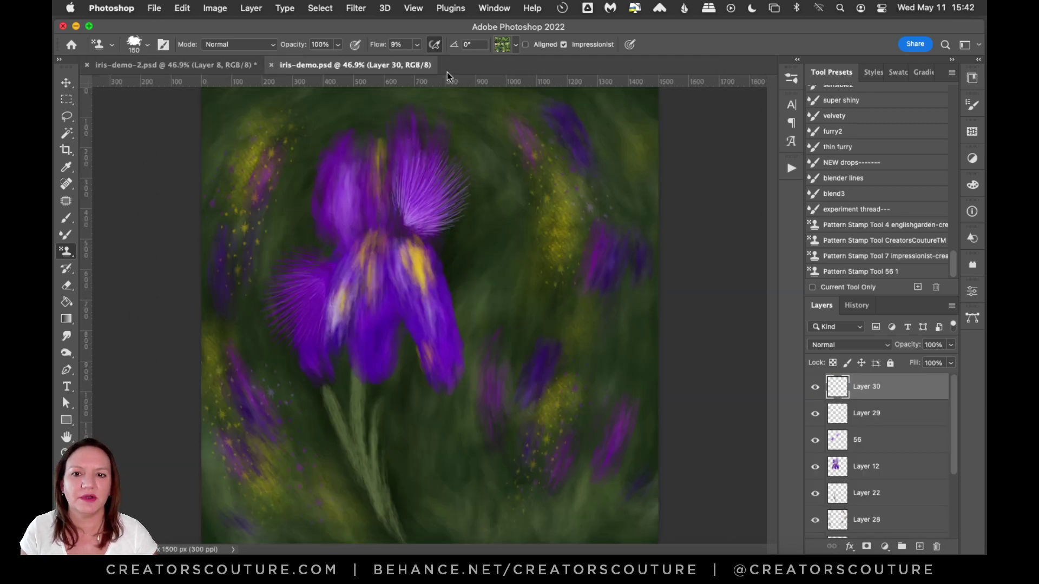
Compare both iris documents and build up denser, lighter green strokes over the background on Layer 8 in iris-demo-2.psd.
click(238, 67)
click(394, 69)
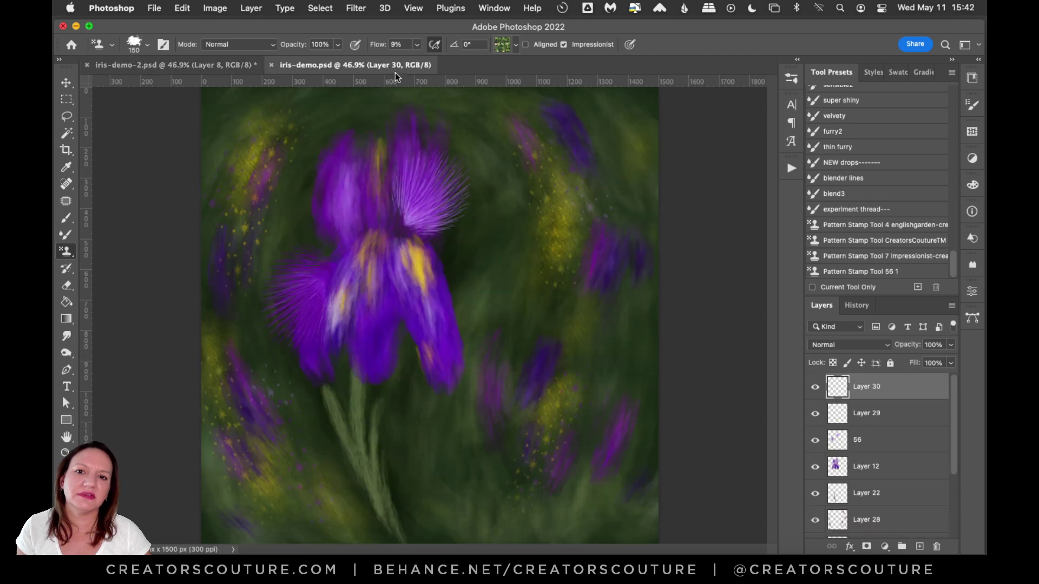
click(173, 65)
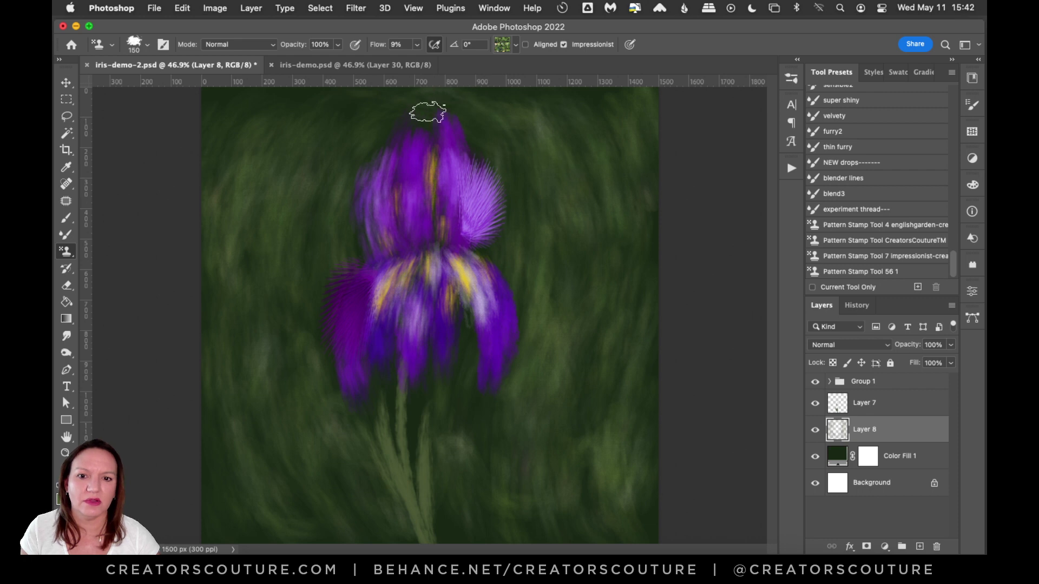
click(502, 46)
click(498, 46)
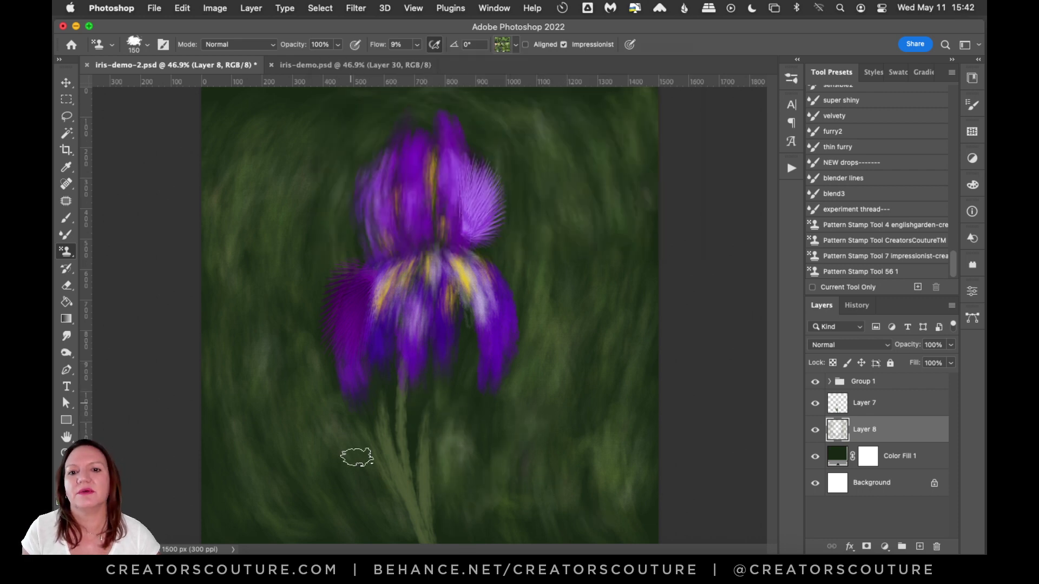
Paint a soft green stroke around the stem tops on Layer 8 and compare the background with iris-demo.psd.
mouse_move(383, 401)
mouse_down()
mouse_move(372, 420)
mouse_move(425, 417)
mouse_up()
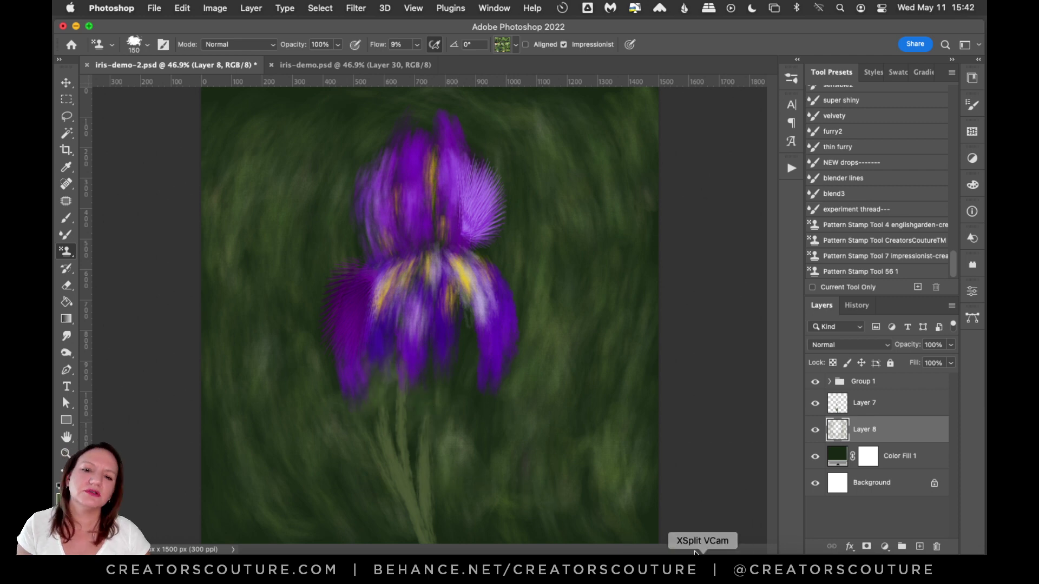
click(330, 65)
click(187, 64)
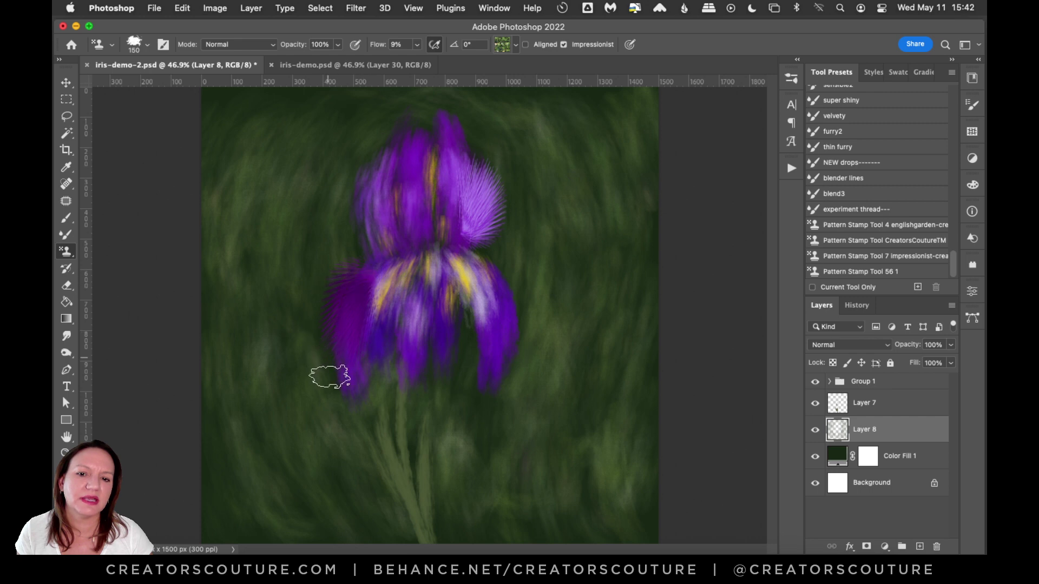
click(333, 66)
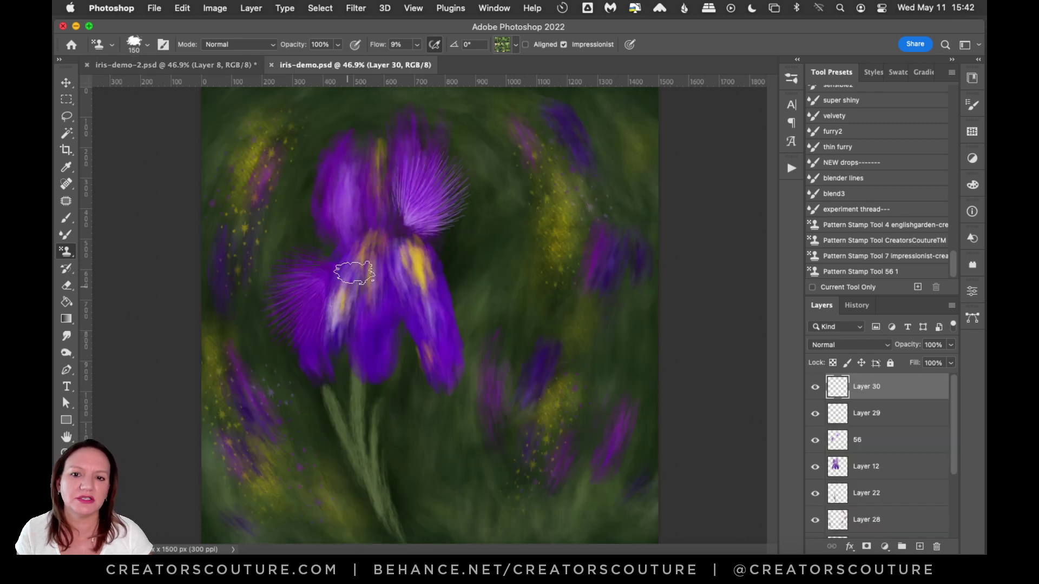
click(235, 66)
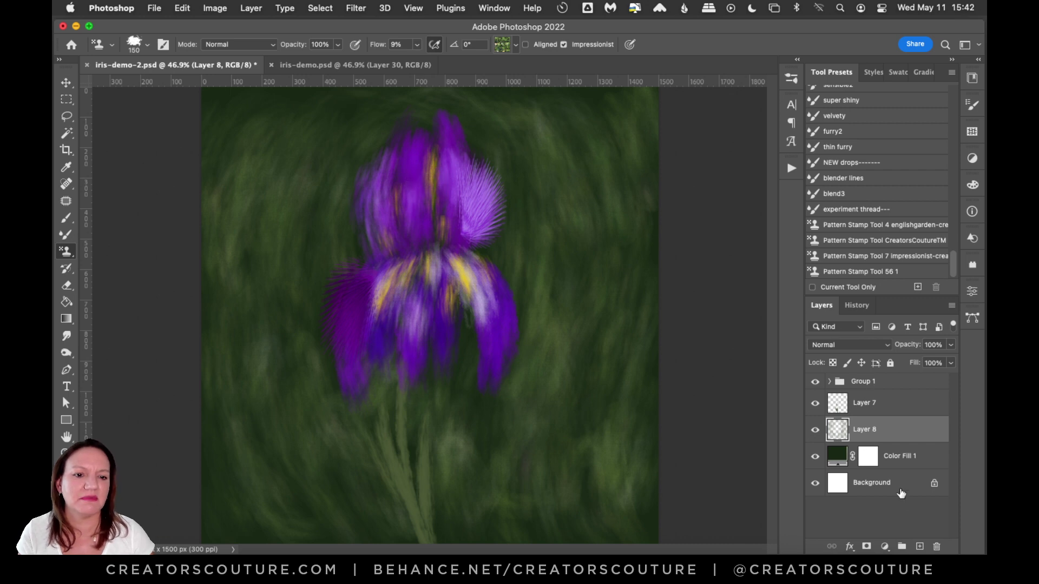
Add a new layer above Layer 8, set it to Multiply, and paint dark green shading around the iris.
click(920, 547)
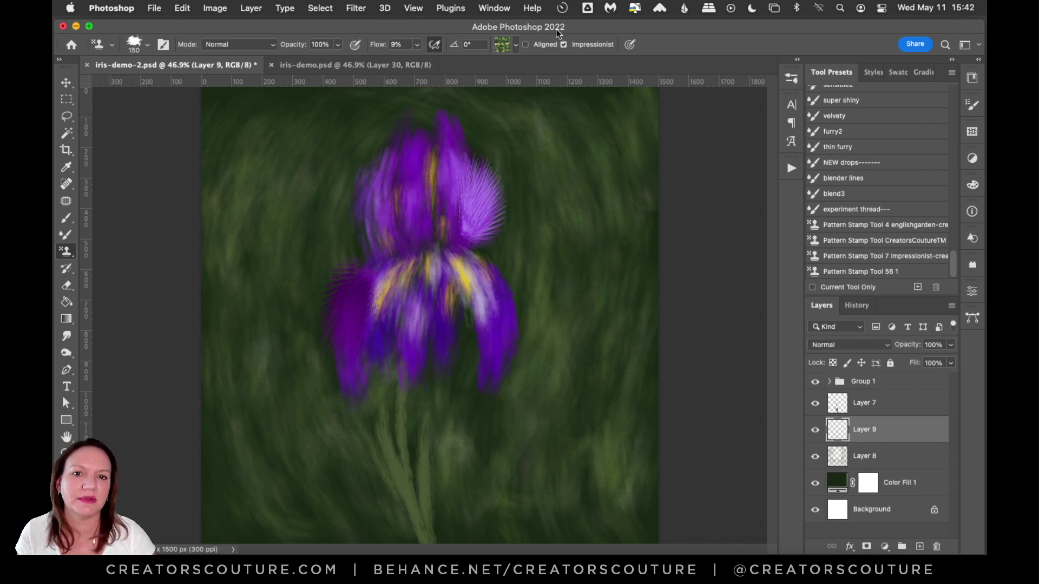
click(844, 345)
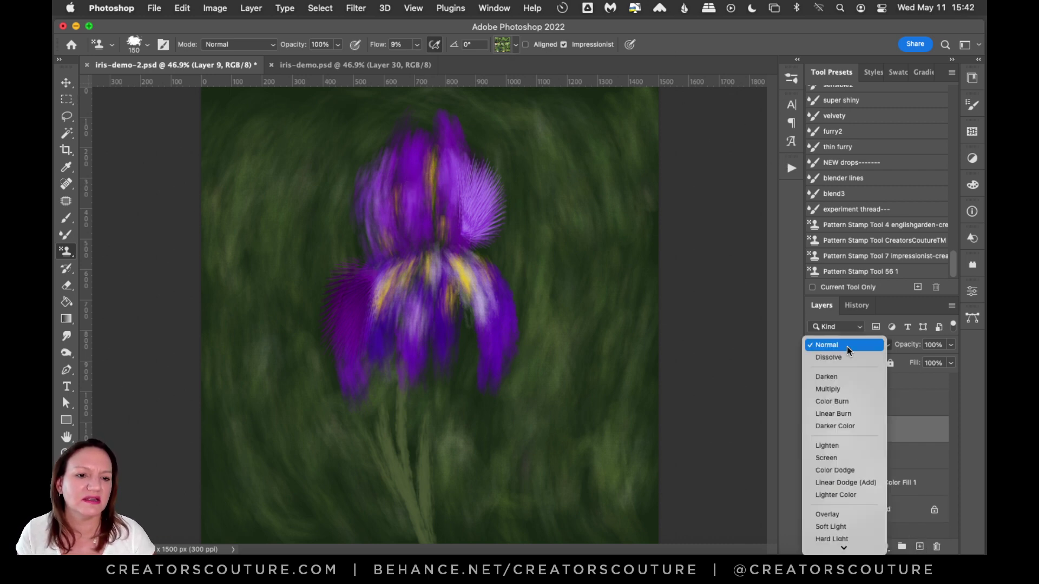
click(849, 388)
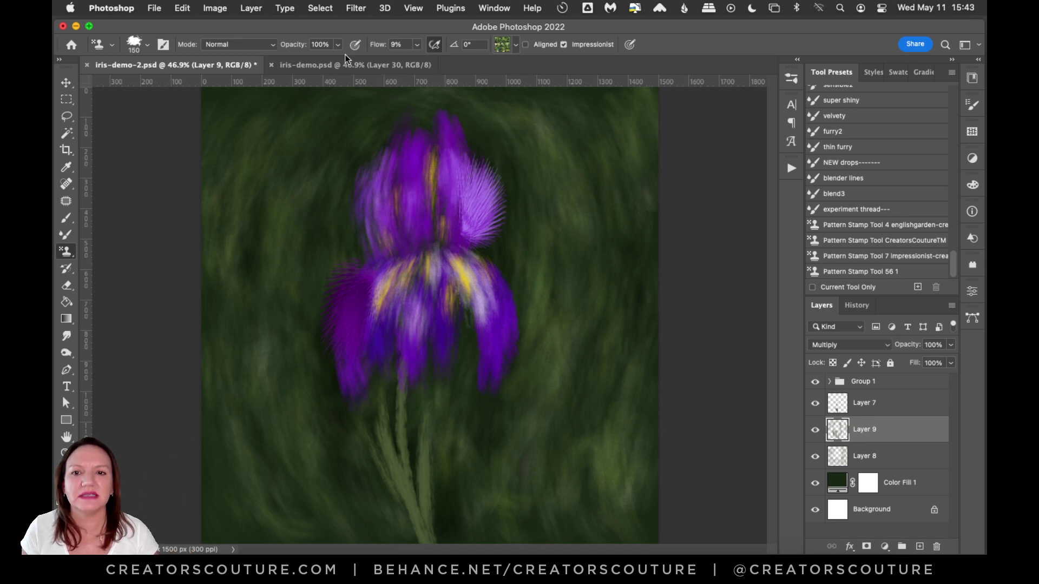
click(420, 67)
click(244, 66)
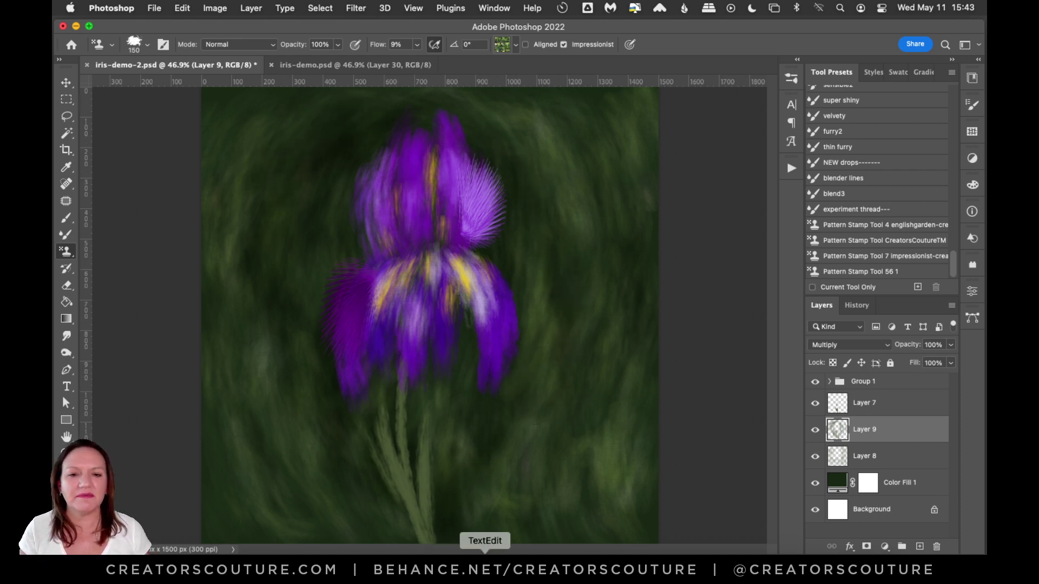
Compare the shaded background of iris-demo-2.psd with the background accents in iris-demo.psd.
click(330, 63)
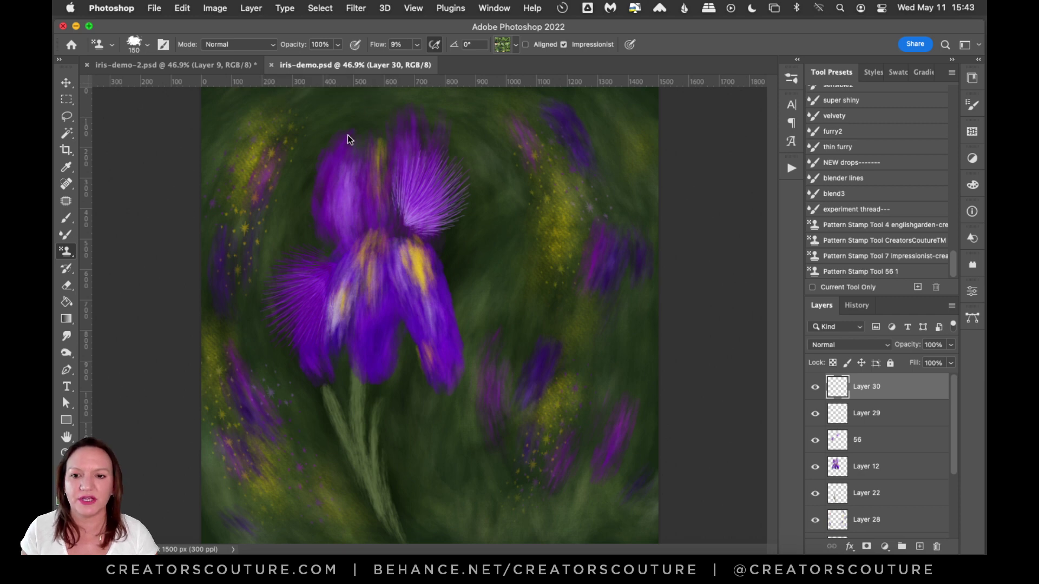
click(206, 66)
click(406, 66)
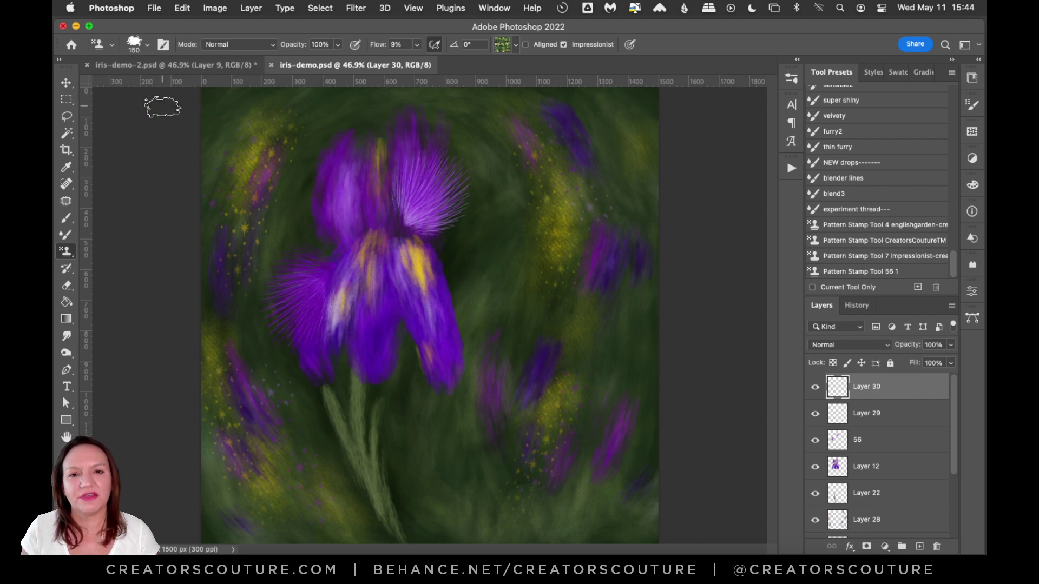
click(222, 61)
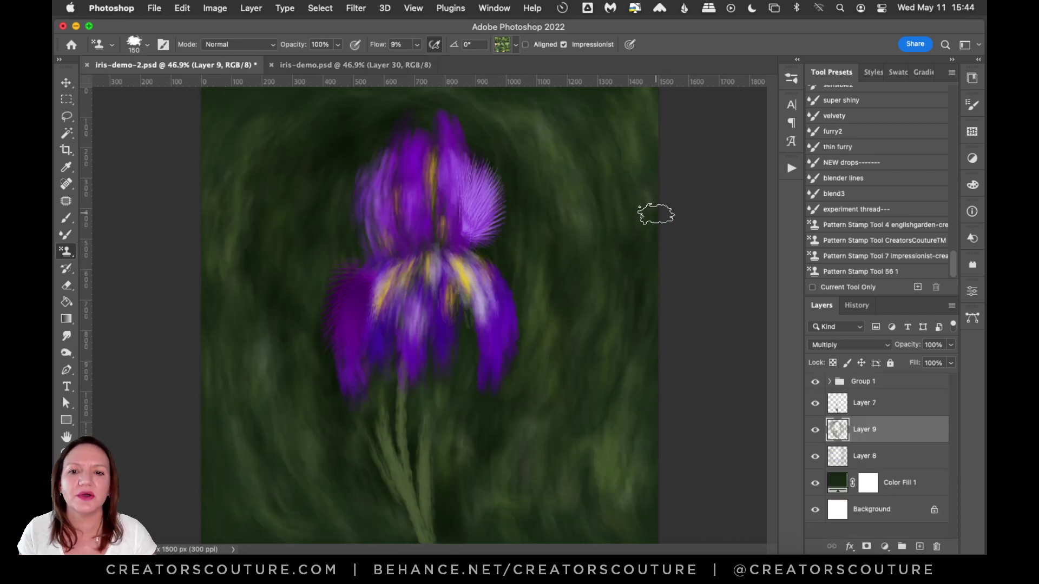
Add a new layer above Layer 7 and select the English Garden 4 brush at 102 px.
click(882, 408)
click(919, 546)
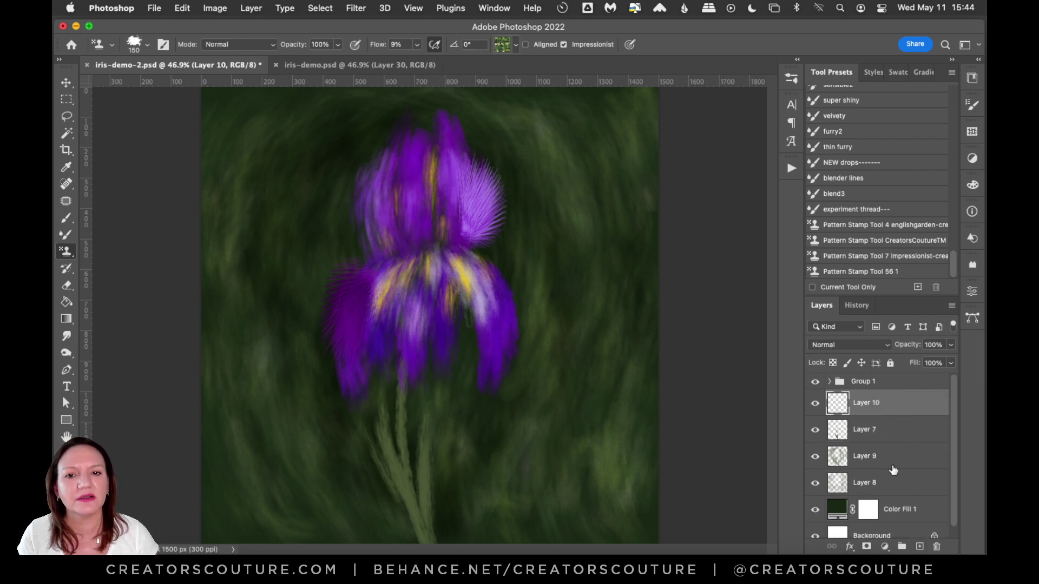
click(791, 78)
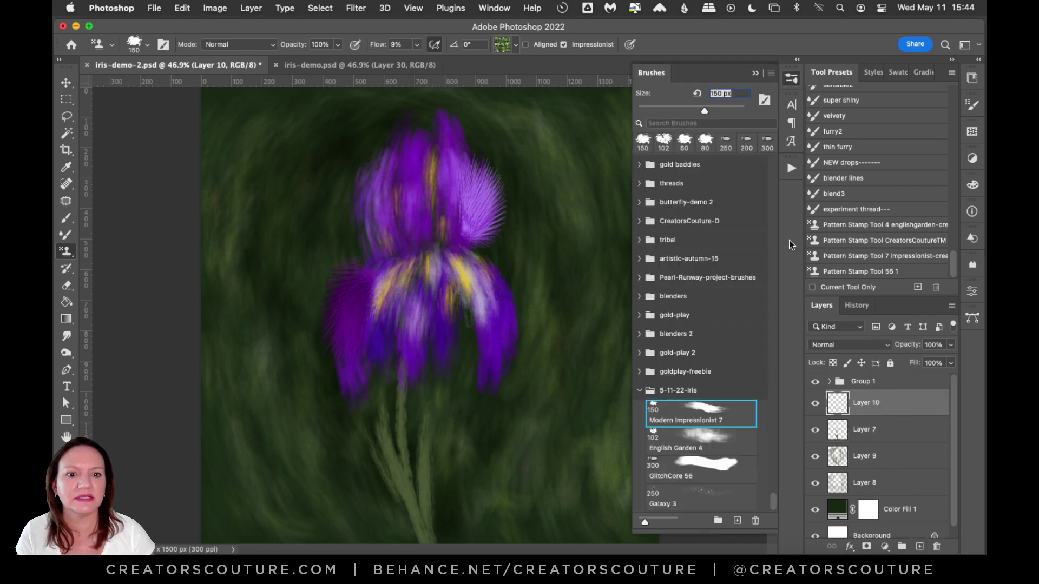
click(709, 453)
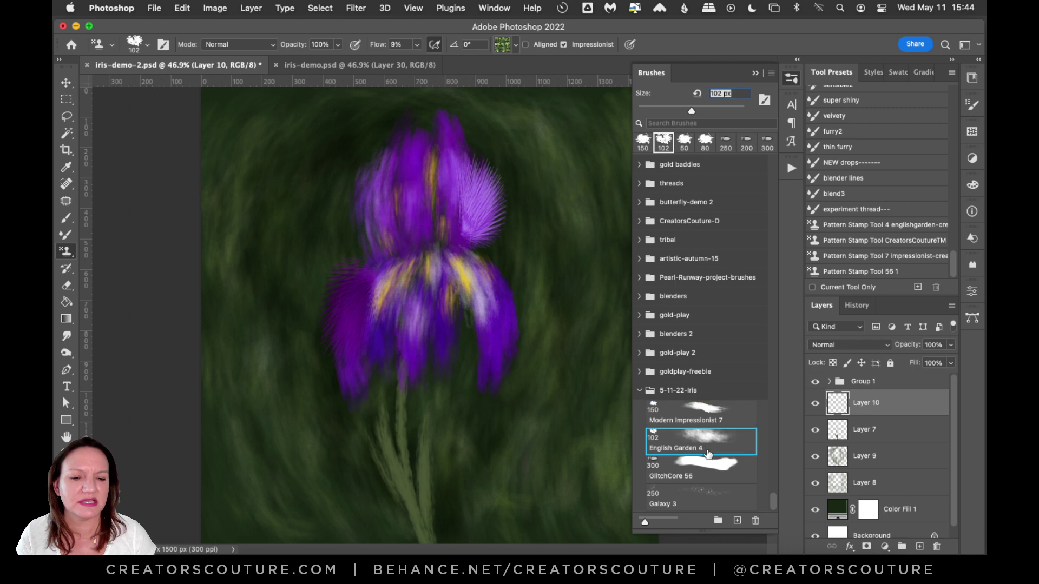
click(792, 78)
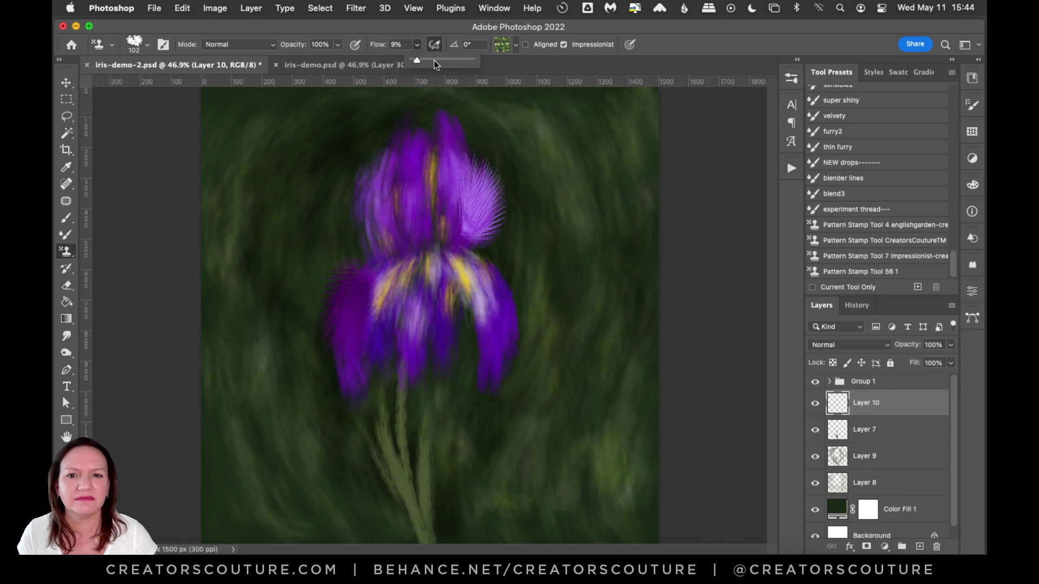
Set the flow to 100%, check the yellow accents in iris-demo.psd, and choose the yellow petal pattern in iris-demo-2.psd.
click(320, 64)
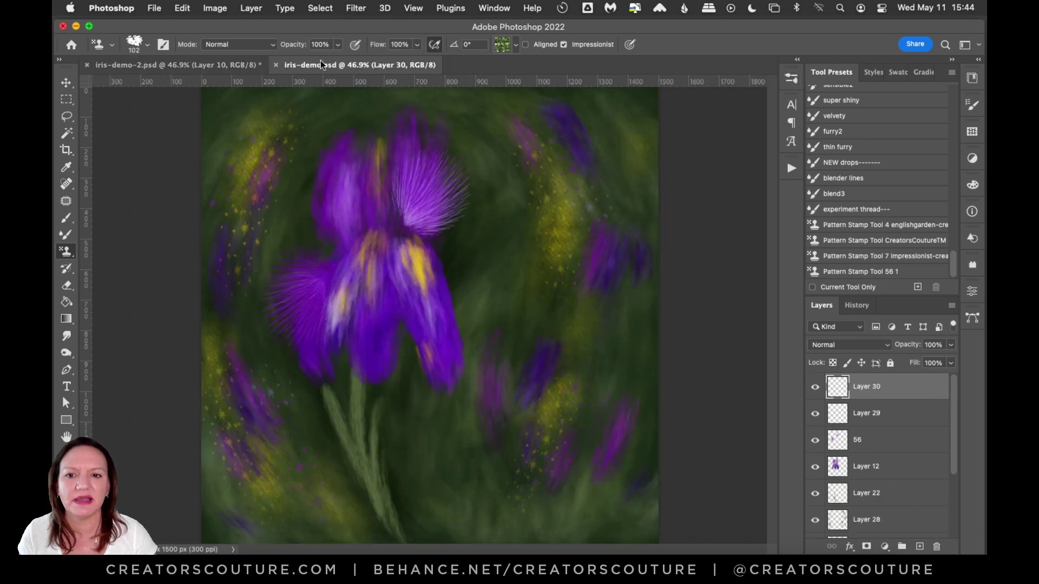
click(242, 65)
click(517, 45)
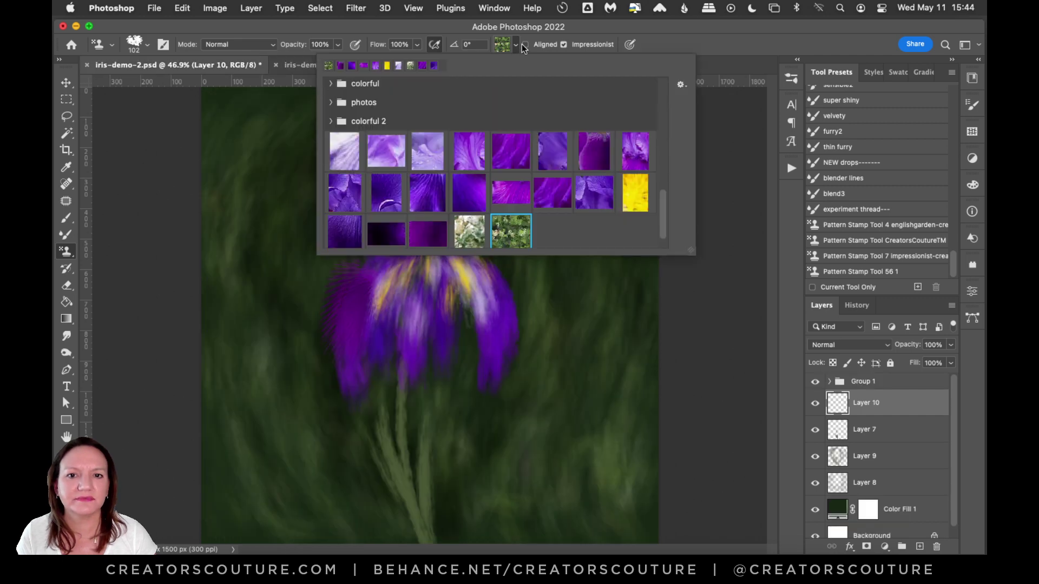
click(635, 198)
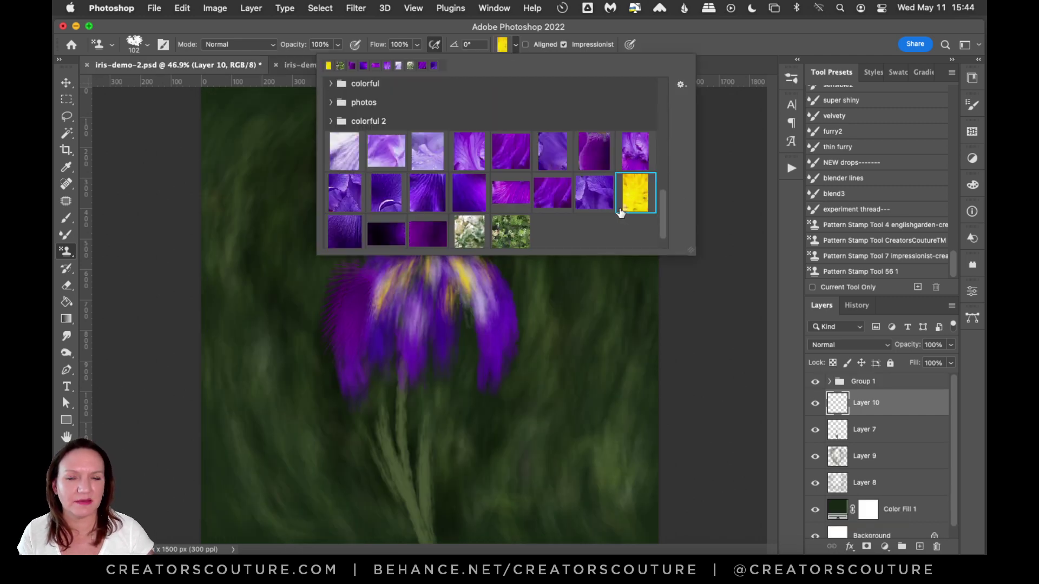
click(583, 25)
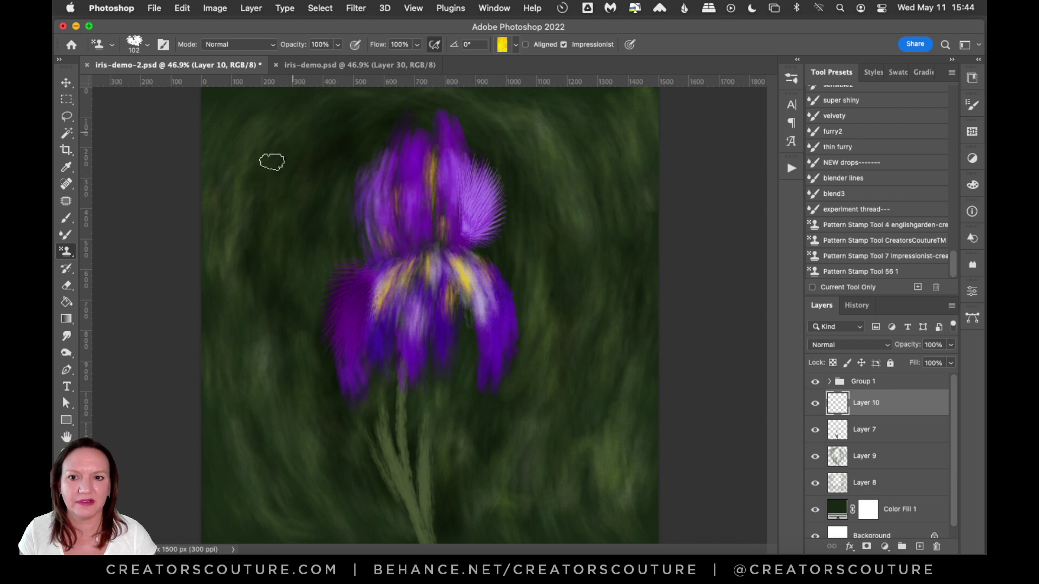
drag(272, 163, 260, 227)
key(super+z)
mouse_move(281, 157)
mouse_down()
mouse_move(254, 217)
mouse_move(249, 286)
mouse_up()
key(super+z)
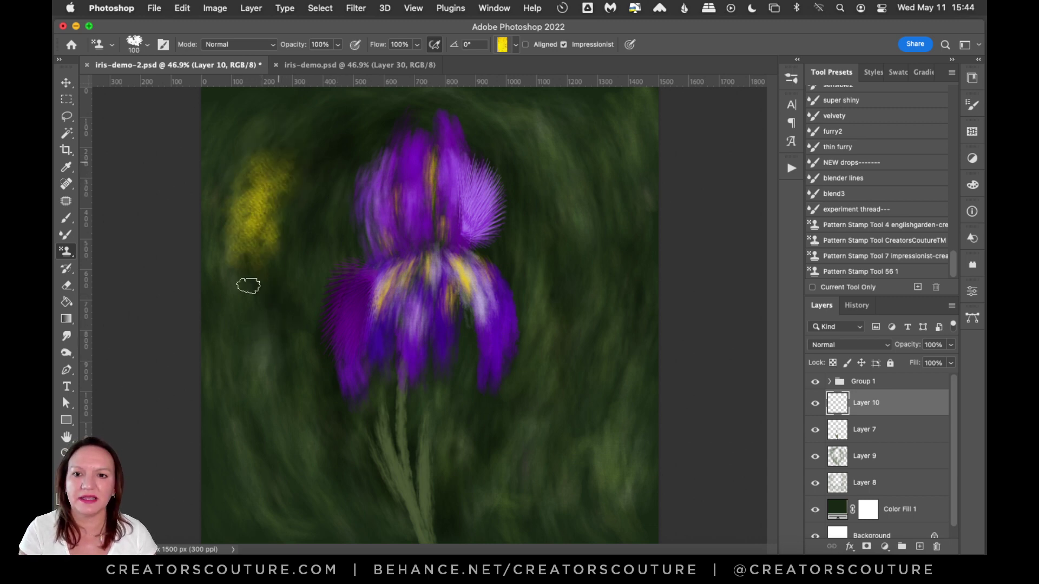
key(super+z)
drag(294, 151, 254, 232)
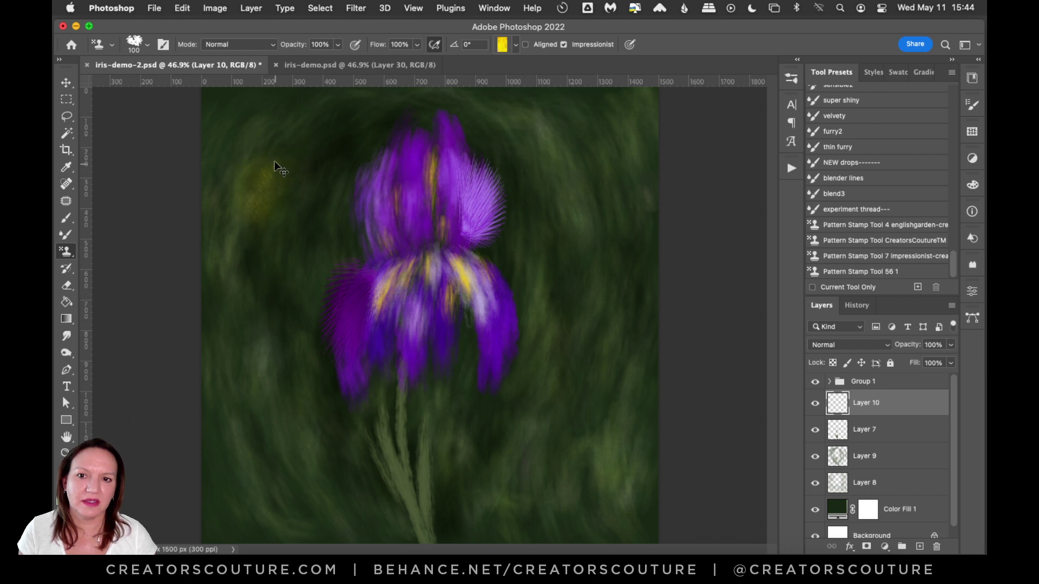
key(super+z)
drag(287, 143, 265, 283)
key(super+z)
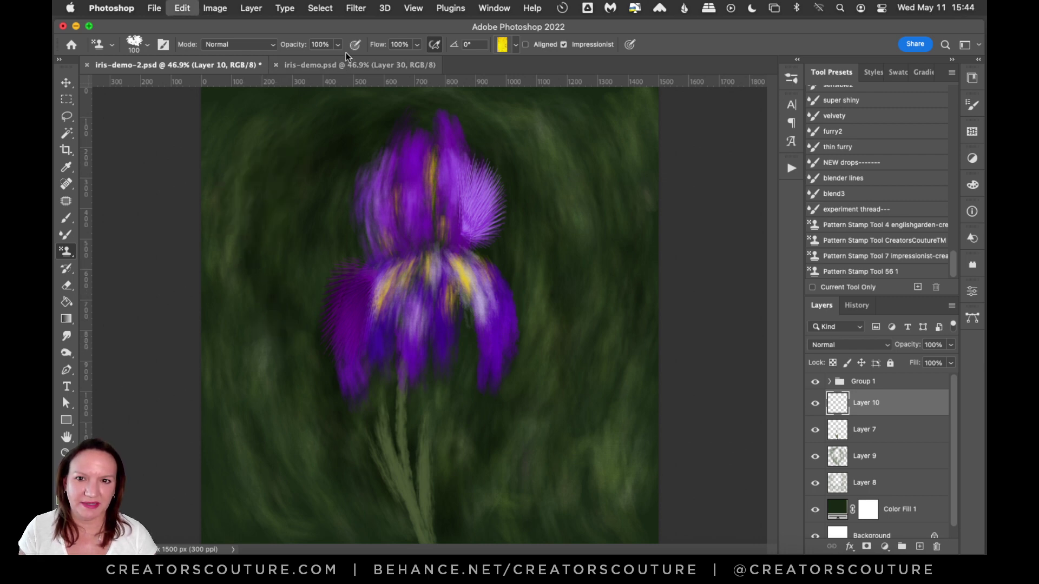
Set the flow to 48%, undo the first trial stroke, and paint yellow patches left of the iris with the 100 px brush.
drag(279, 138, 238, 205)
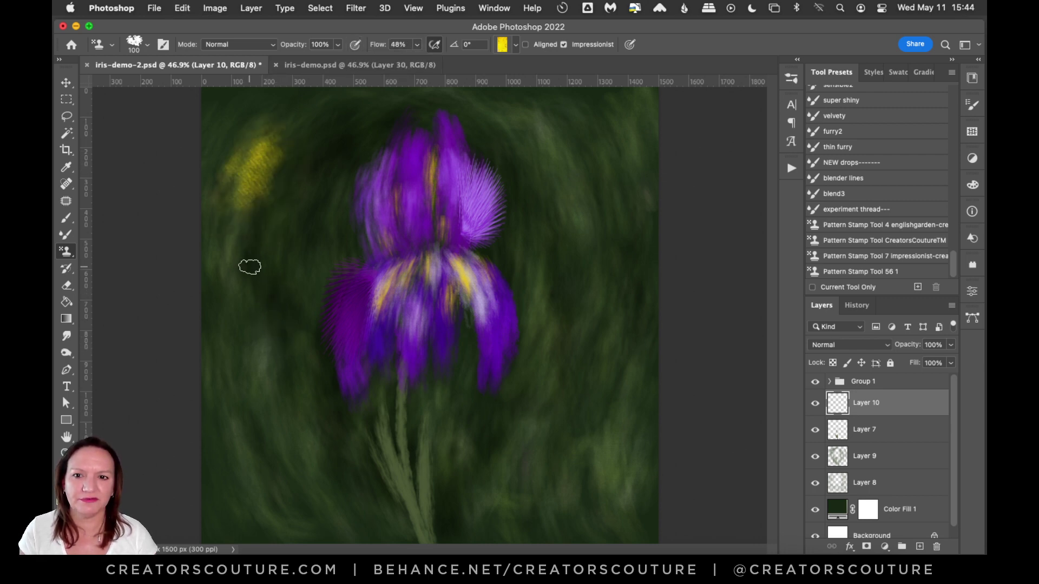
key(super+z)
drag(302, 162, 251, 262)
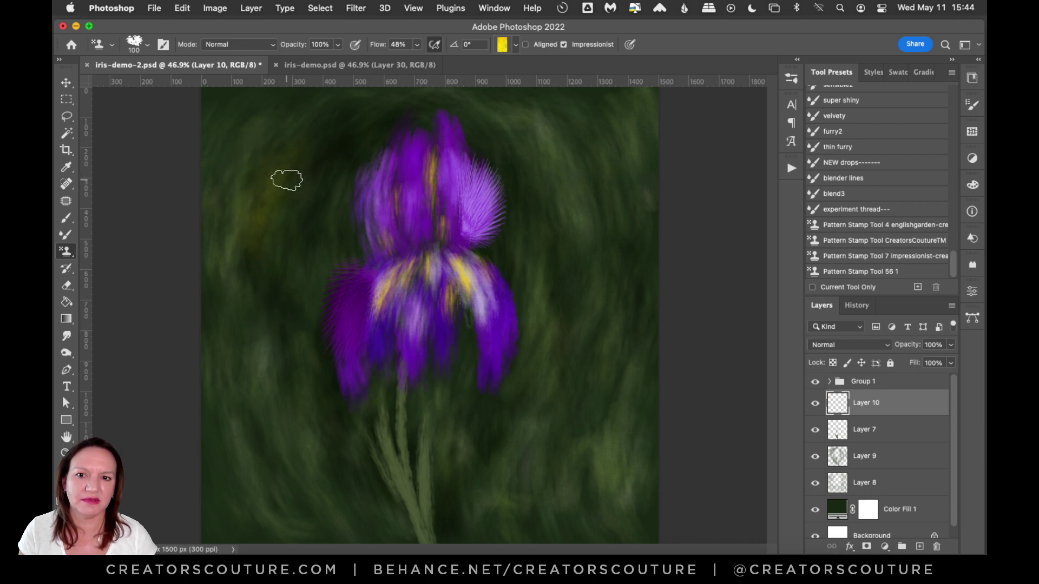
drag(285, 177, 278, 267)
mouse_move(261, 330)
mouse_down()
mouse_move(287, 394)
mouse_move(276, 424)
mouse_up()
key(super+z)
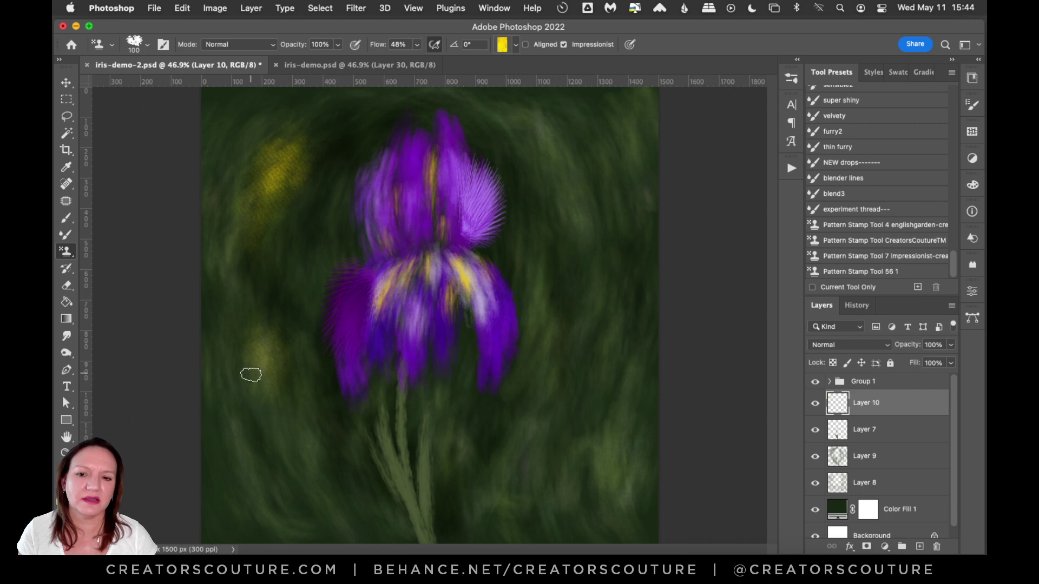
drag(251, 375, 258, 412)
Paint more yellow patches on Layer 10 right of the iris, beside the stem base, and near the canvas corners.
drag(566, 133, 589, 210)
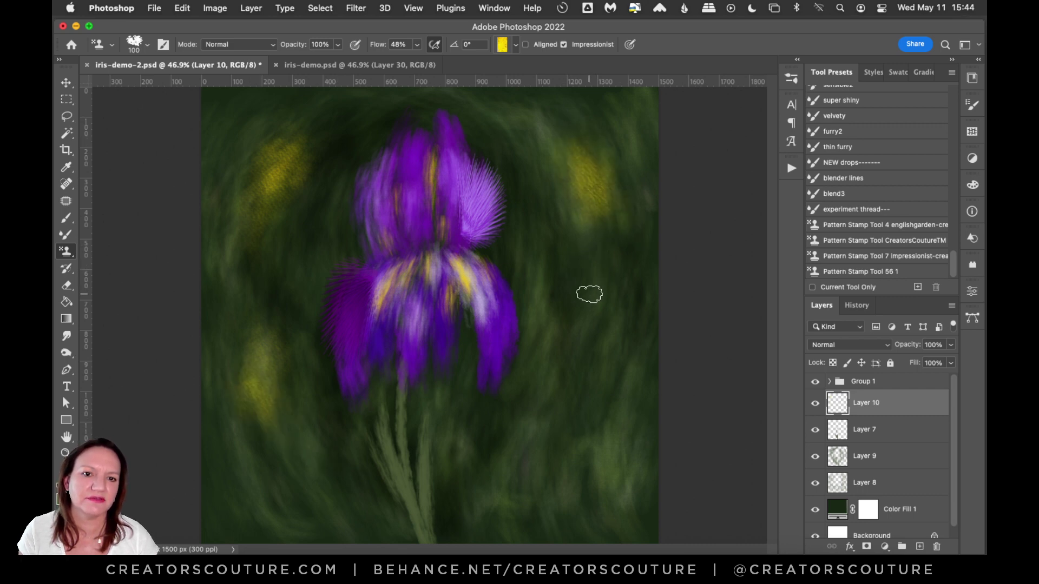
drag(581, 373, 546, 416)
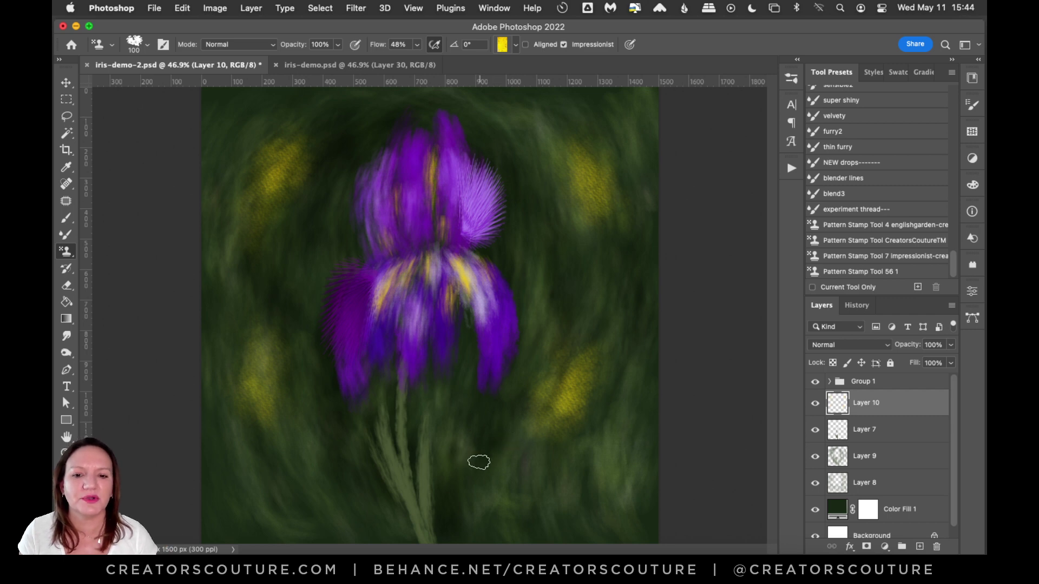
drag(479, 462, 493, 494)
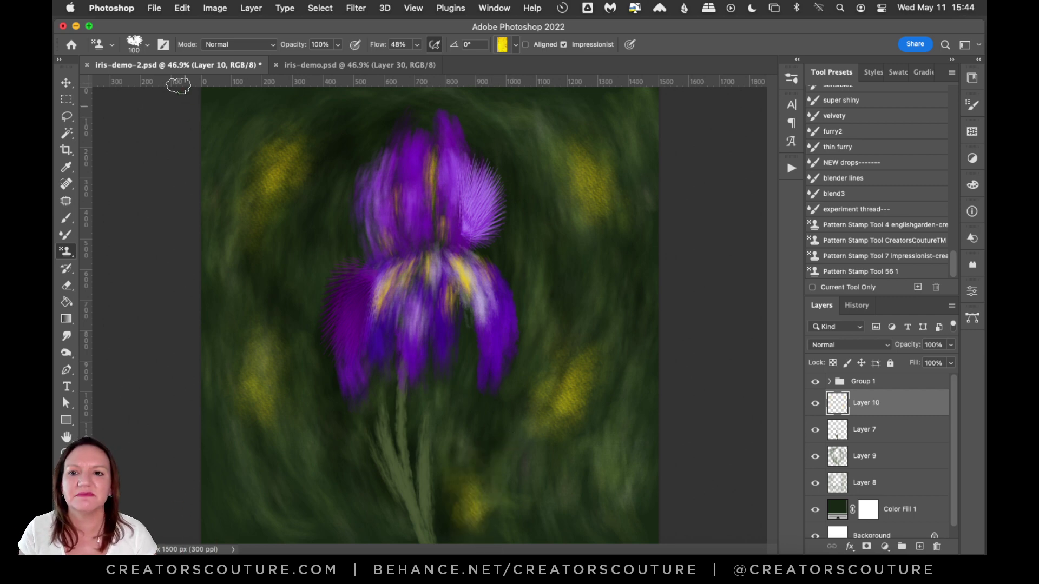
drag(215, 107, 221, 116)
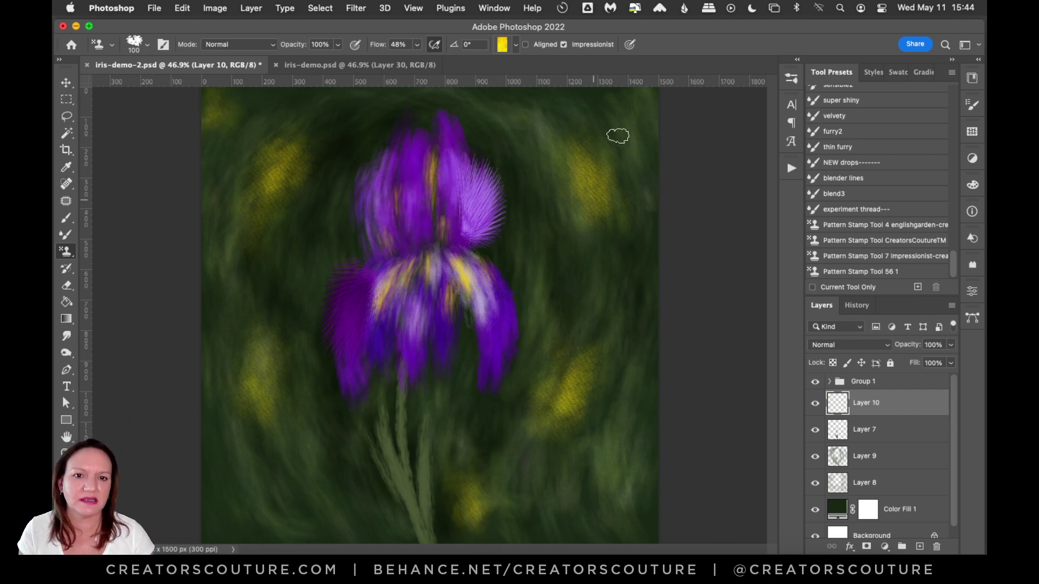
drag(633, 92, 650, 143)
mouse_move(268, 485)
mouse_down()
mouse_move(242, 494)
mouse_move(282, 523)
mouse_move(259, 524)
mouse_up()
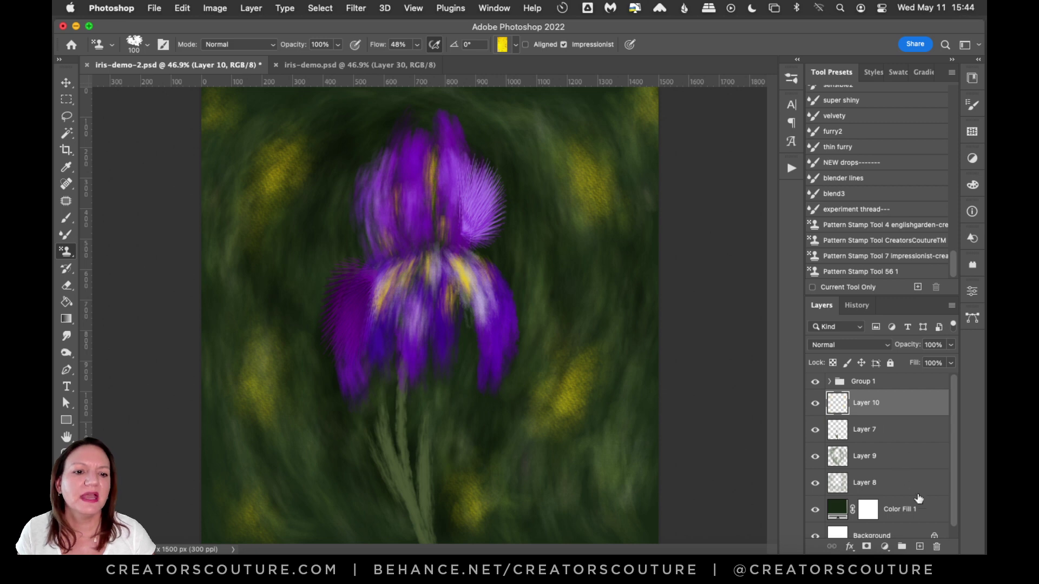
Add a new layer above Layer 10 and select the Modern Impressionist 7 brush at 150 px.
click(919, 547)
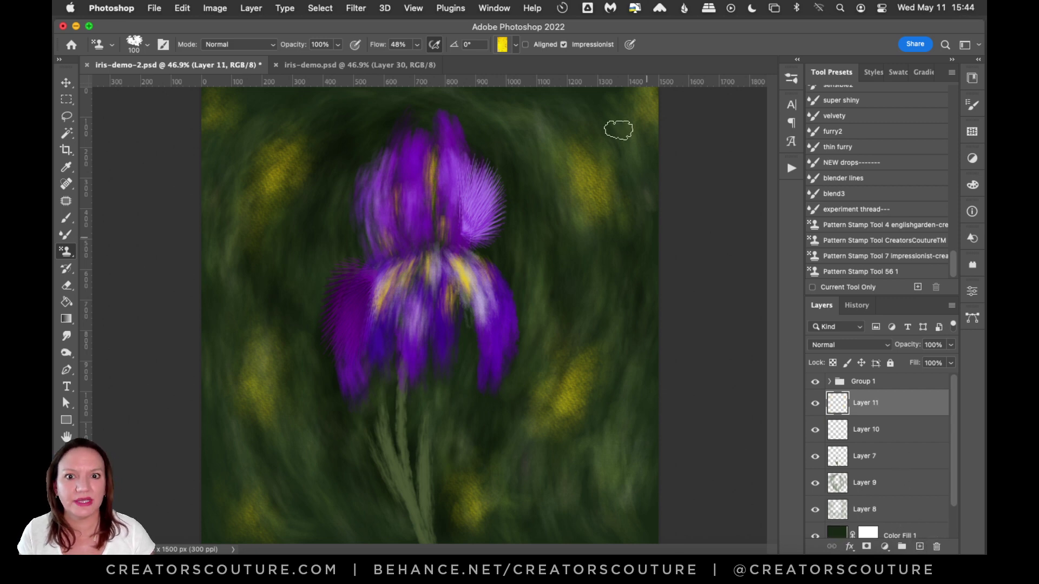
click(792, 77)
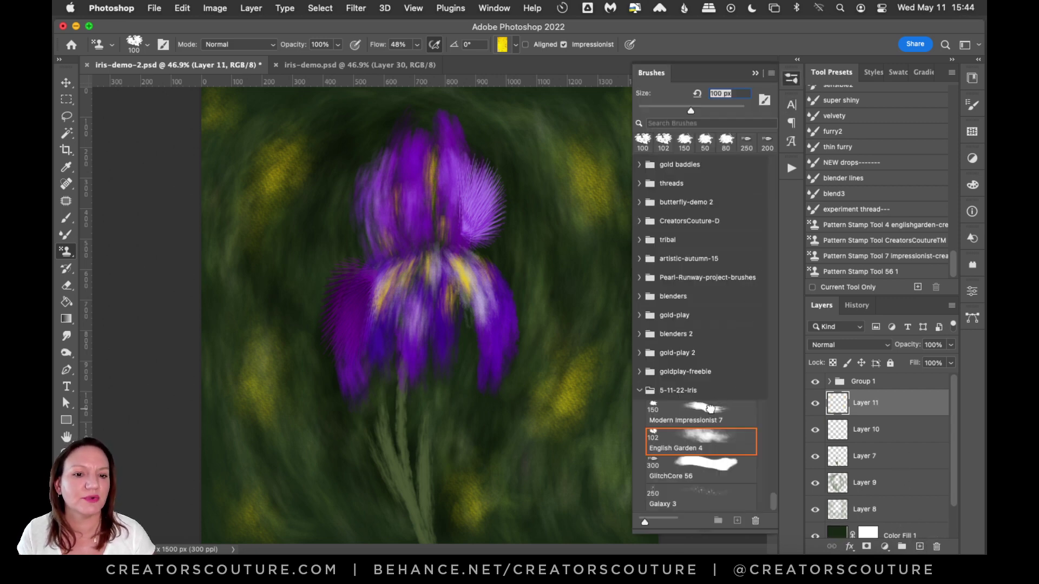
click(710, 409)
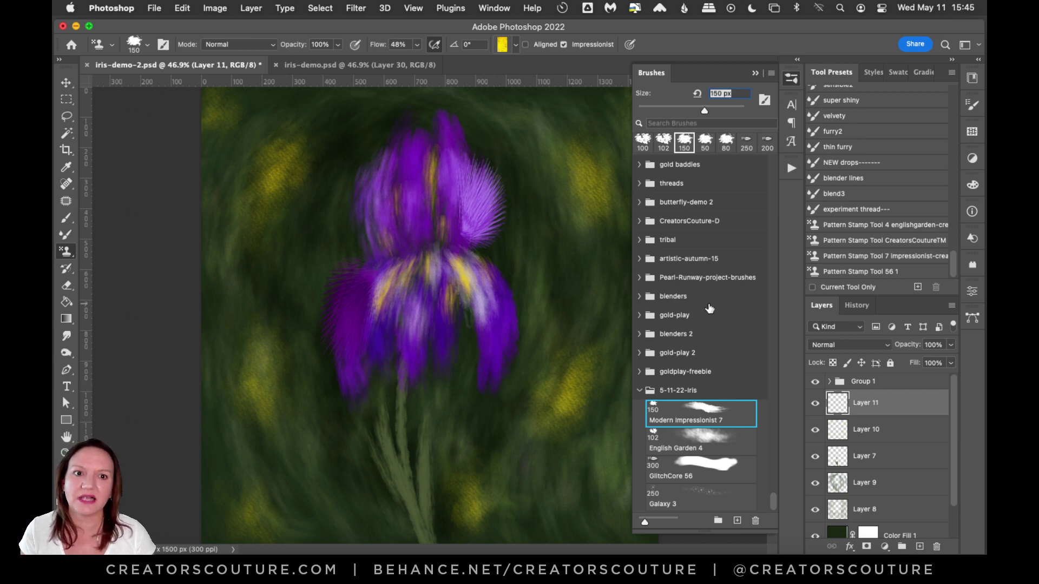
click(792, 79)
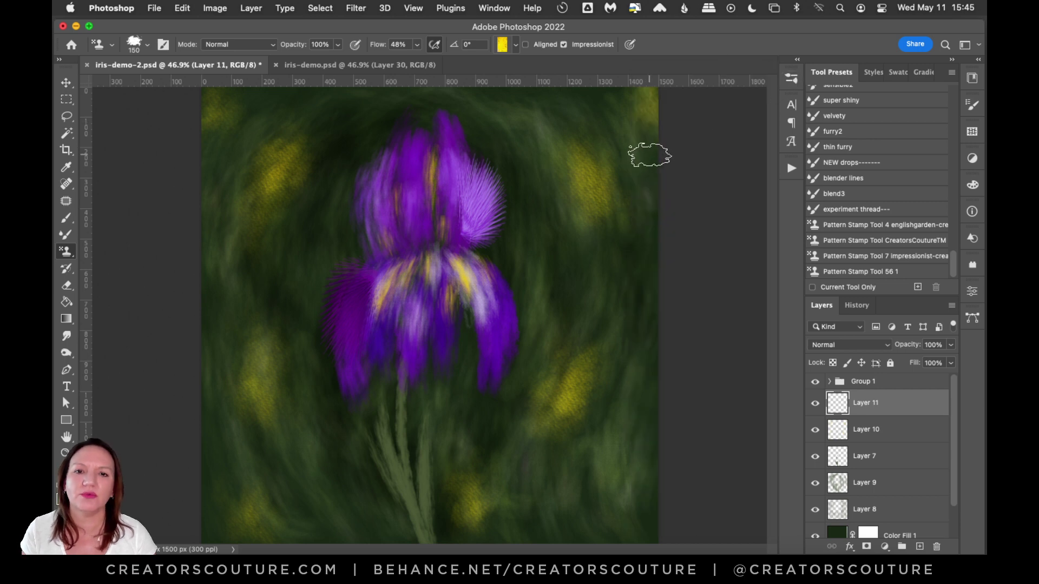
Check the purple accents in iris-demo.psd, choose the bright purple petal pattern in iris-demo-2.psd, and enable pen pressure for size.
click(503, 45)
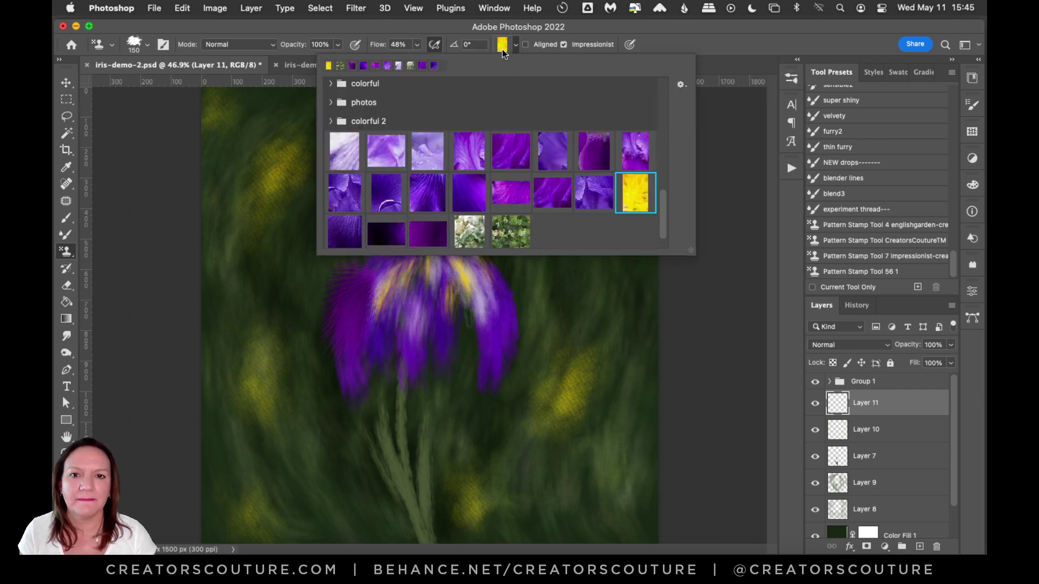
click(502, 47)
click(354, 65)
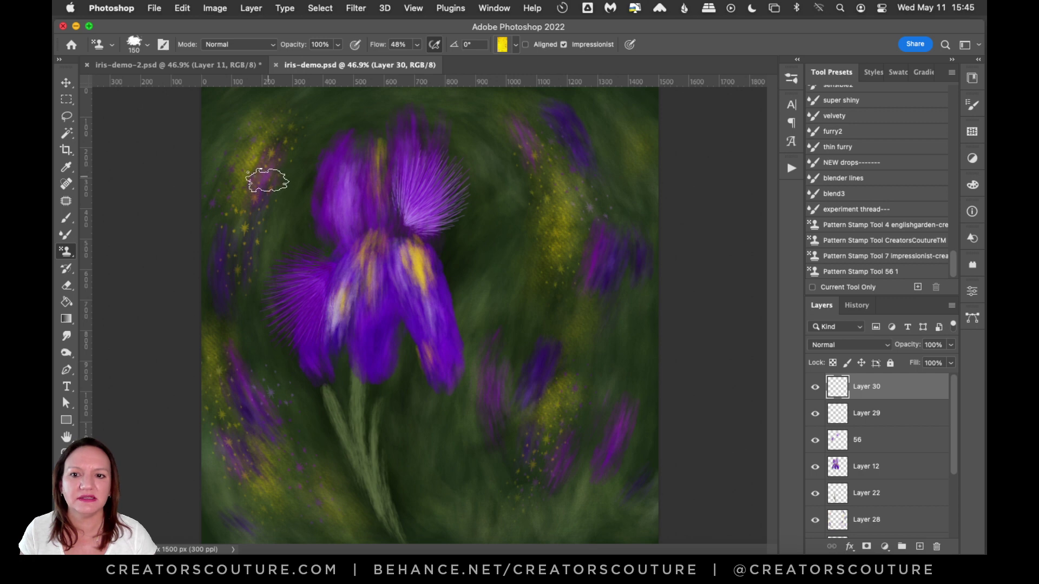
click(254, 64)
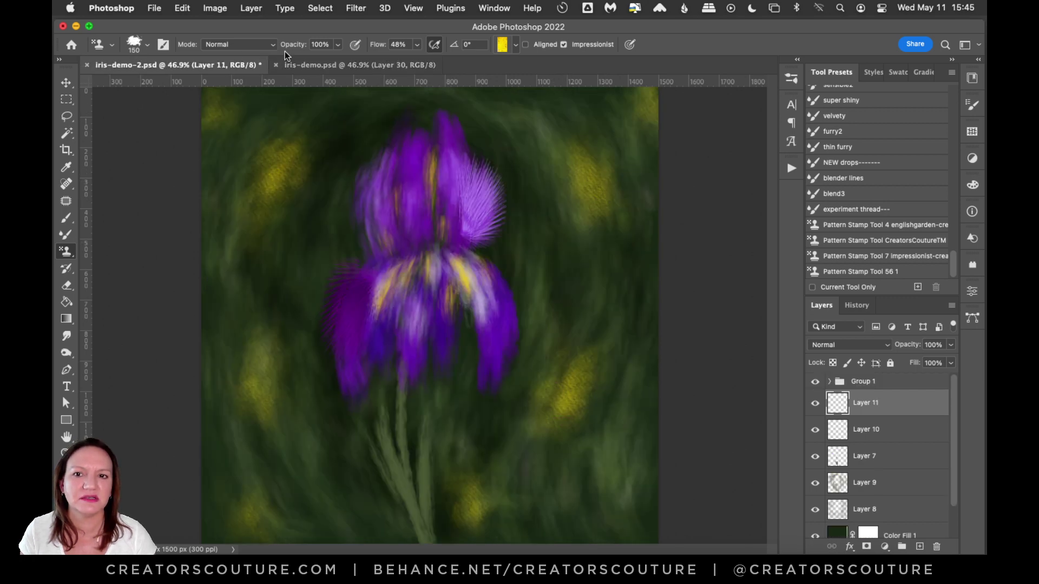
click(510, 43)
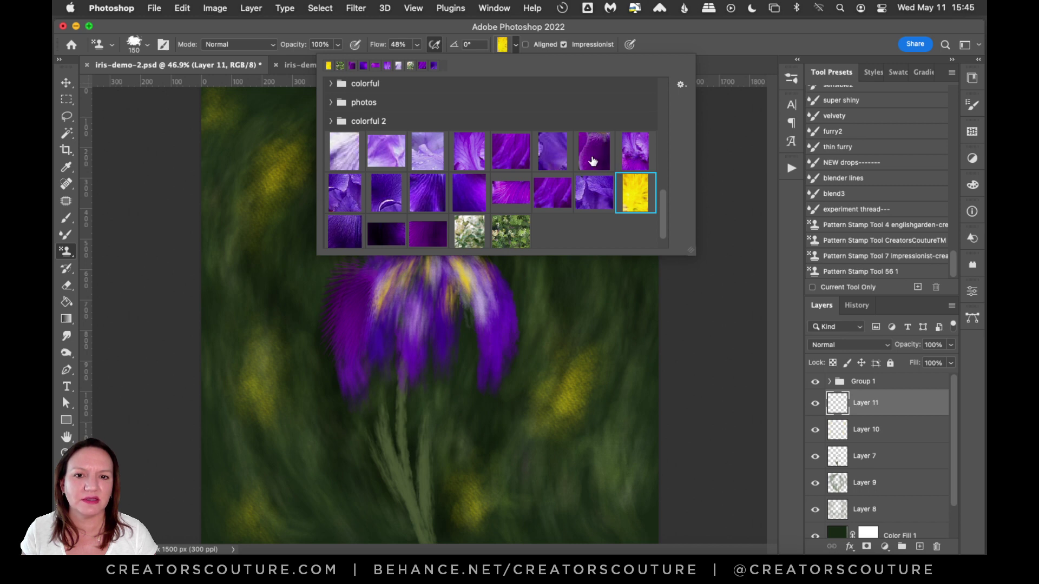
click(511, 158)
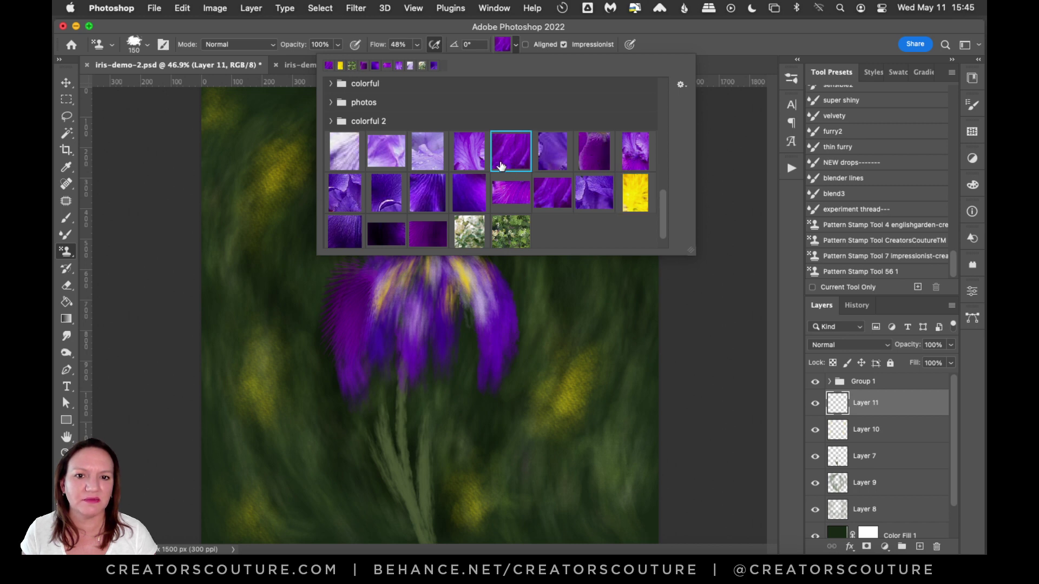
click(632, 43)
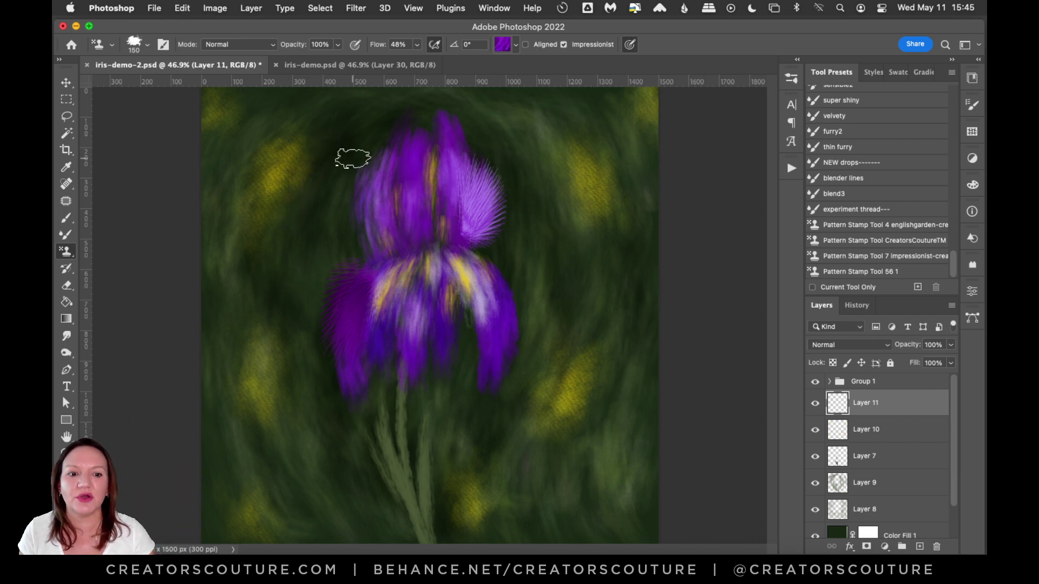
Paint slim purple streaks beside the yellow patches on both sides of the iris, undoing and repainting the upper right one.
mouse_move(316, 106)
mouse_down()
mouse_move(237, 230)
mouse_move(265, 397)
mouse_move(242, 296)
mouse_move(236, 395)
mouse_move(222, 313)
mouse_up()
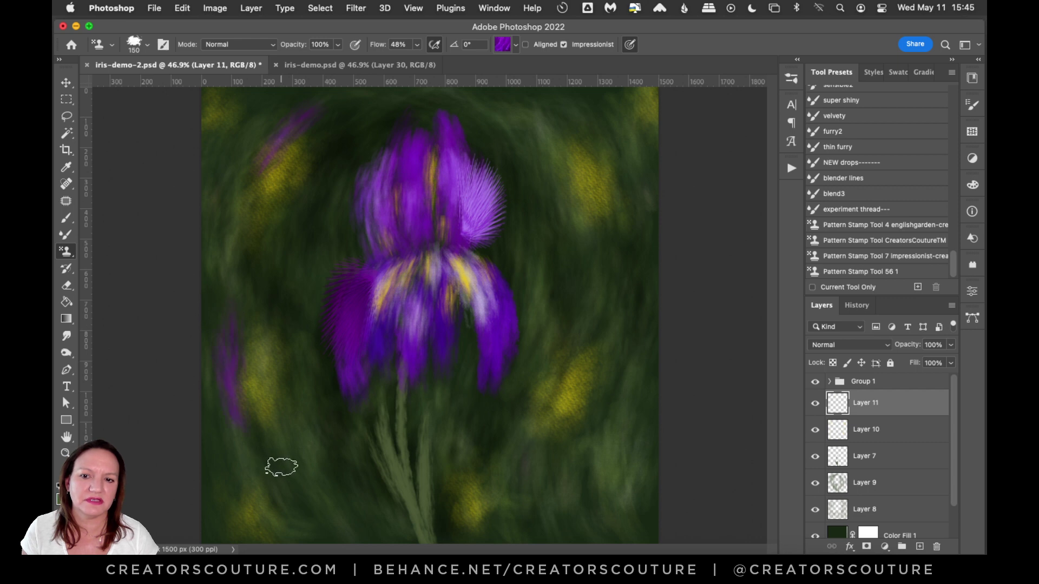
drag(533, 126, 595, 255)
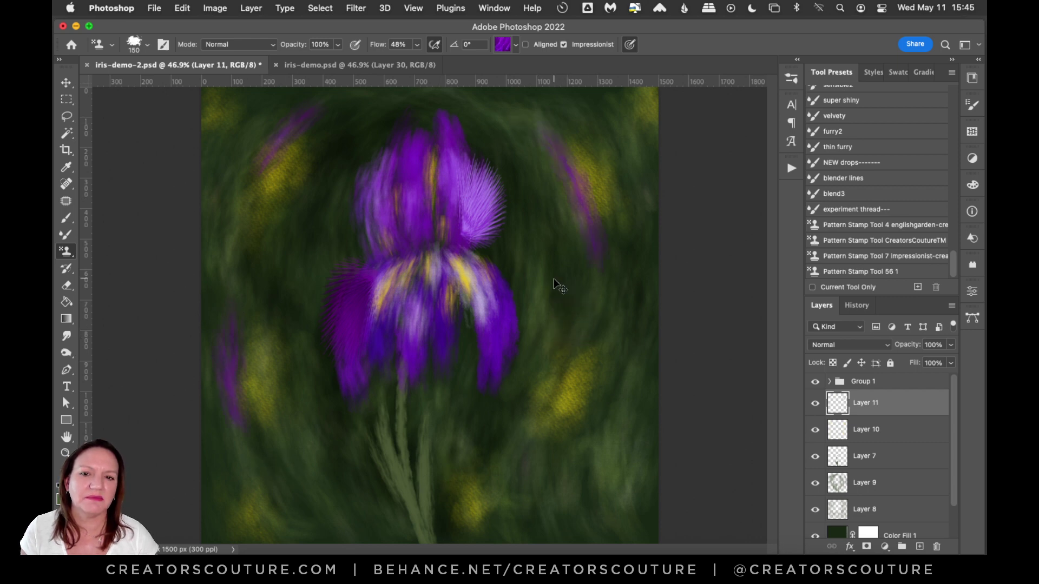
key(super+z)
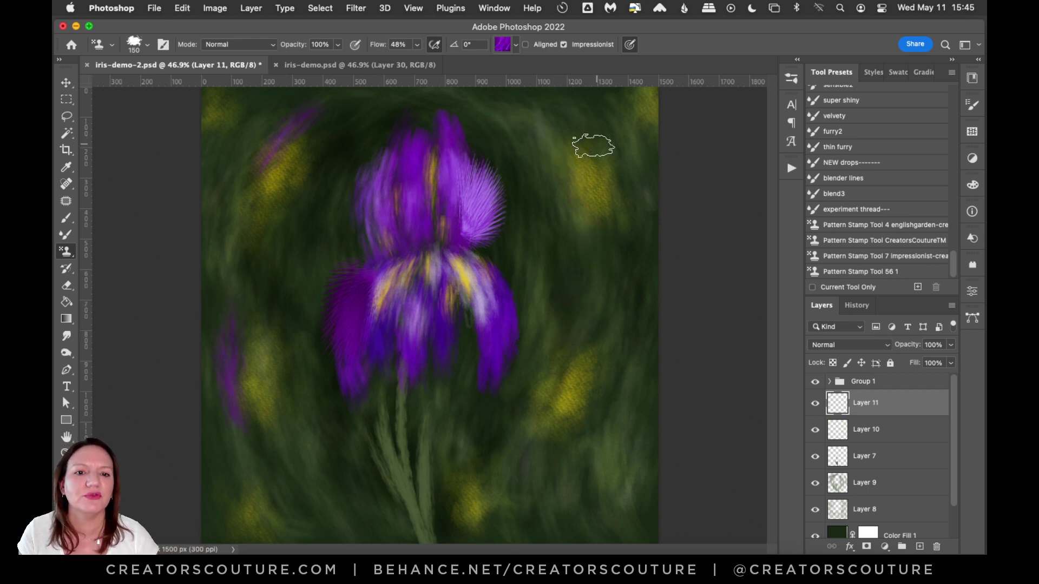
mouse_move(592, 144)
mouse_down()
mouse_move(606, 162)
mouse_move(595, 294)
mouse_move(599, 166)
mouse_move(603, 305)
mouse_move(618, 203)
mouse_move(581, 341)
mouse_move(554, 382)
mouse_move(559, 327)
mouse_move(507, 443)
mouse_move(560, 318)
mouse_move(514, 428)
mouse_up()
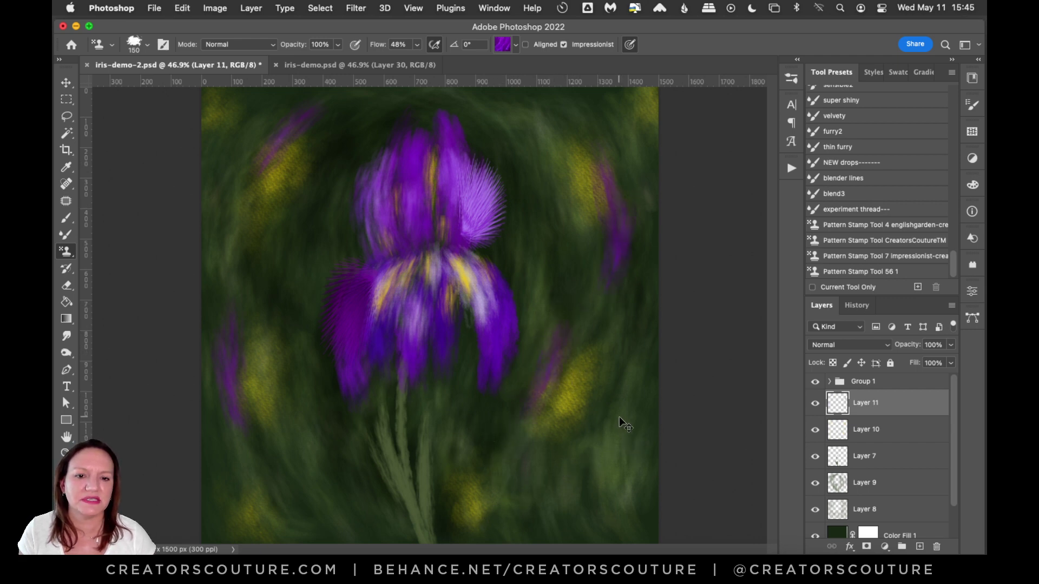
drag(608, 388, 576, 459)
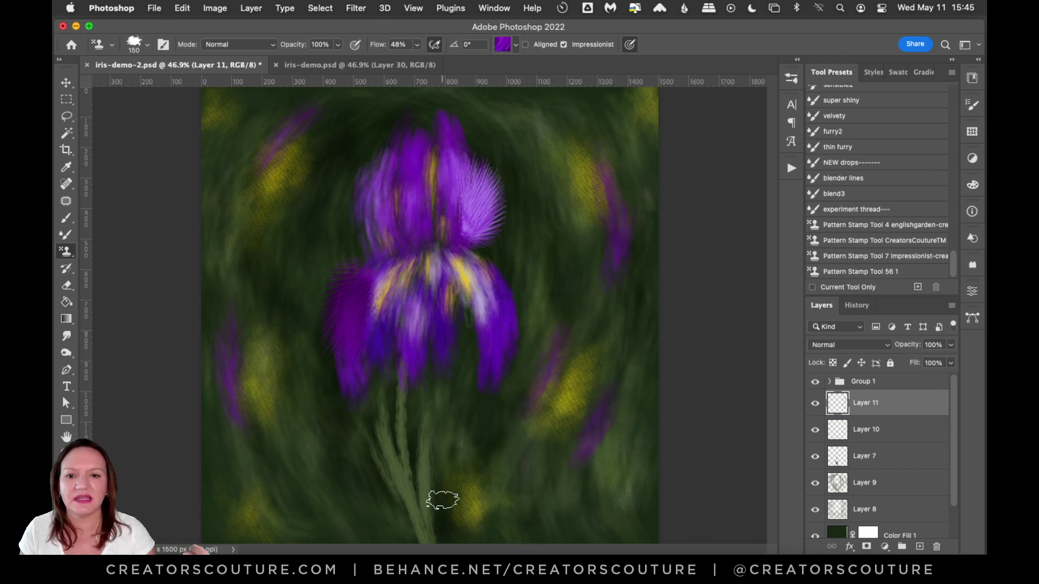
Paint purple streaks beside the stem base, near the upper left corner and left of the stems, redoing the stem-base streak smaller.
drag(443, 473, 457, 541)
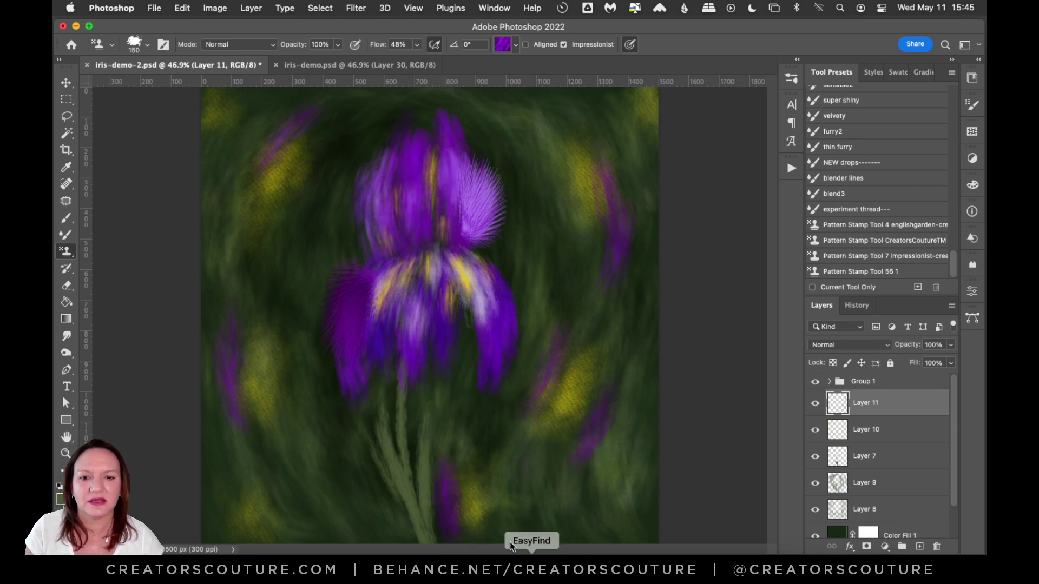
key(super+z)
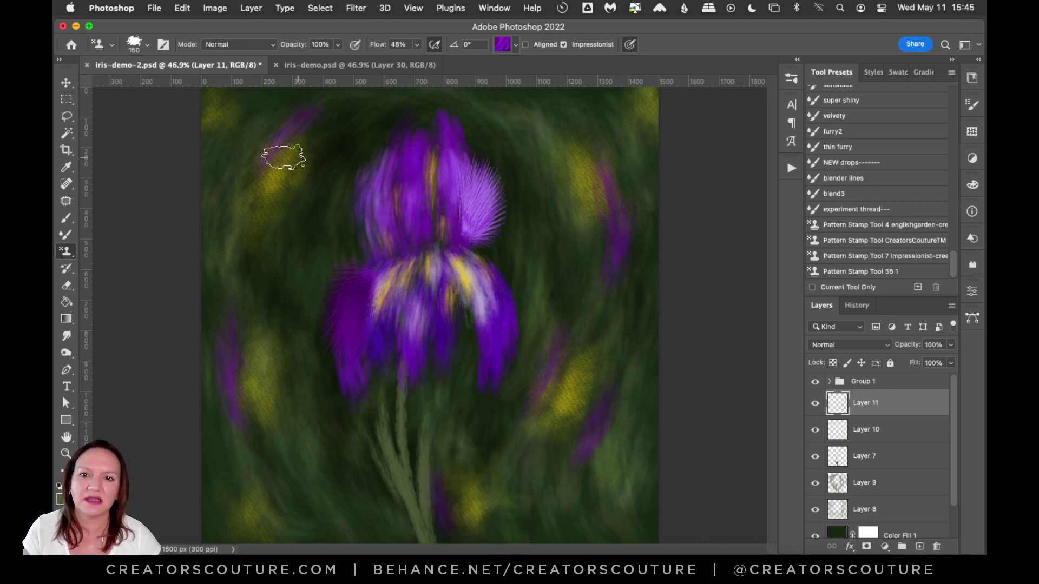
drag(238, 118, 213, 166)
drag(310, 411, 336, 485)
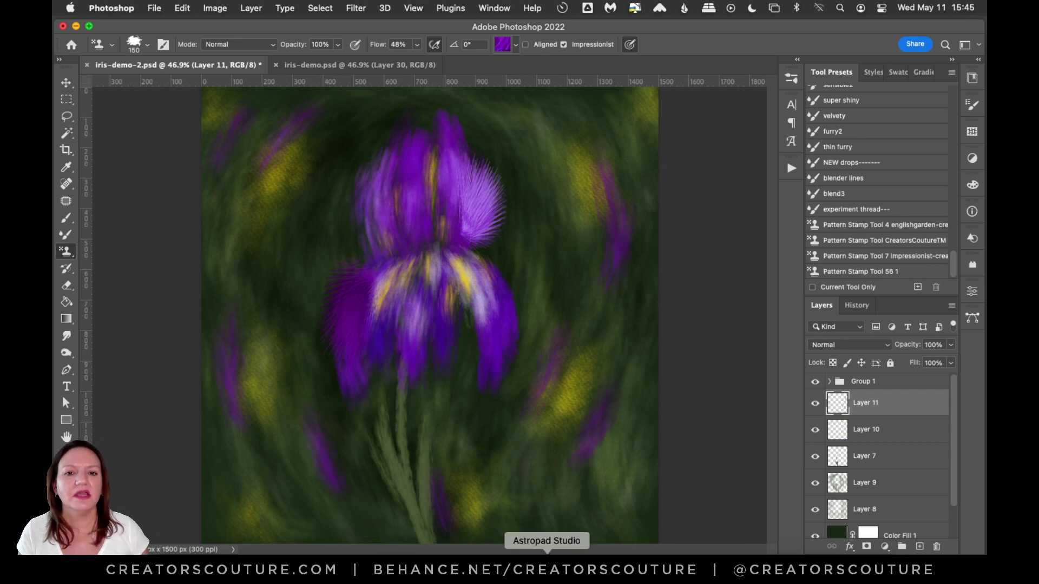
Choose the smooth blue-violet pattern and paint blue-violet streaks among the purple and yellow accents around the iris on Layer 11.
click(503, 46)
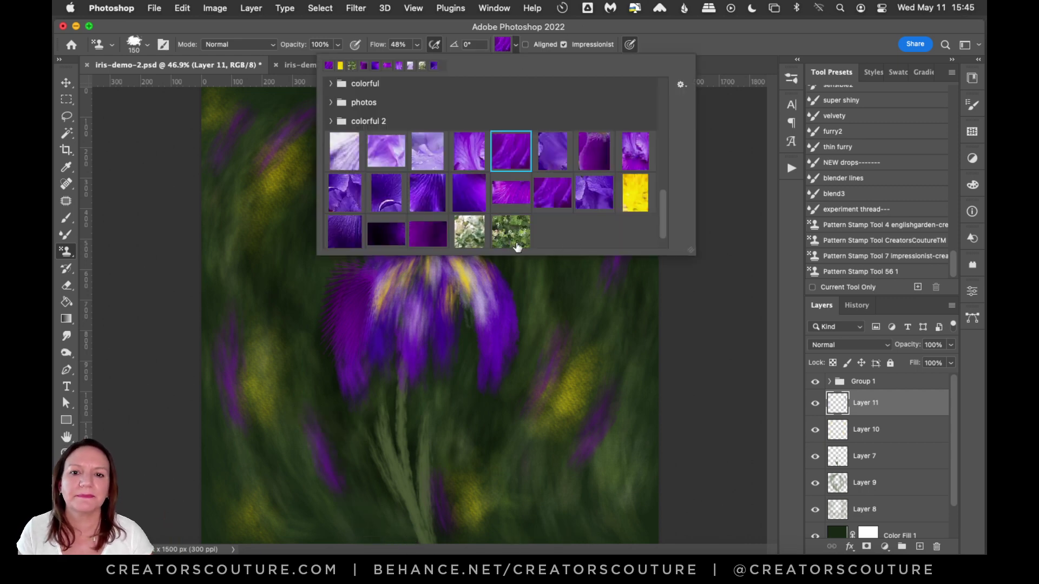
click(386, 196)
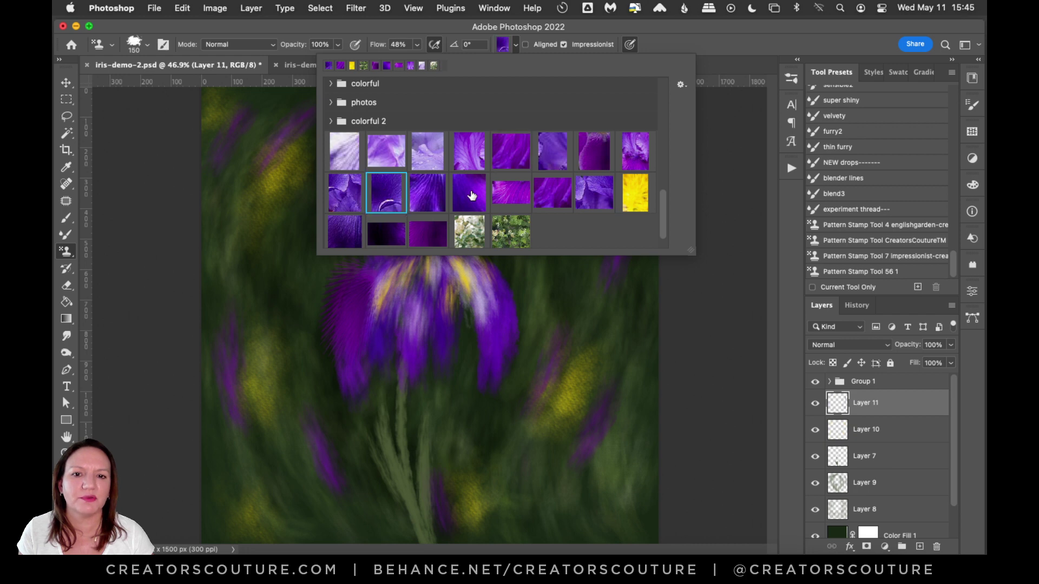
click(470, 203)
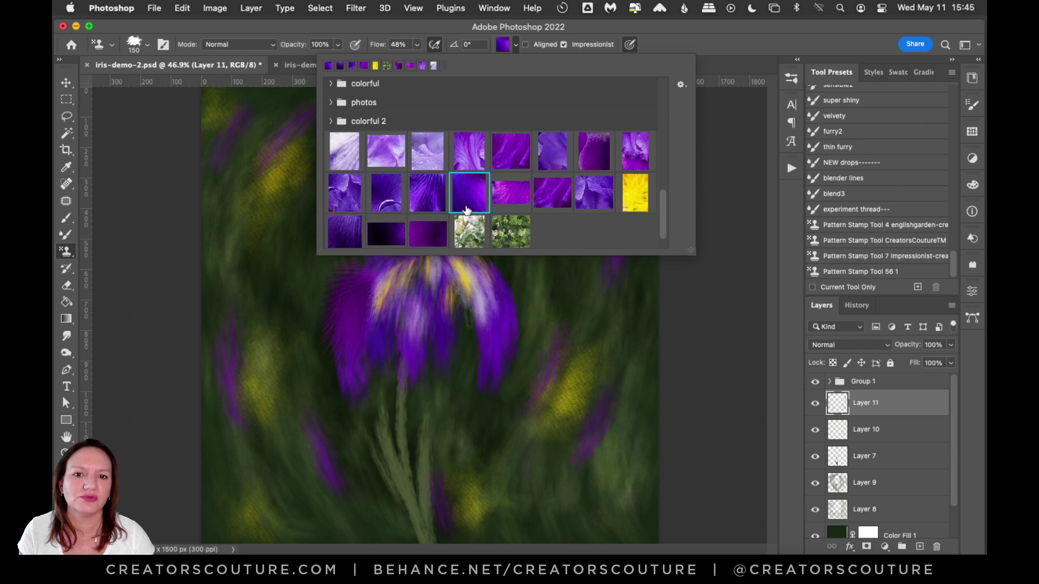
click(674, 32)
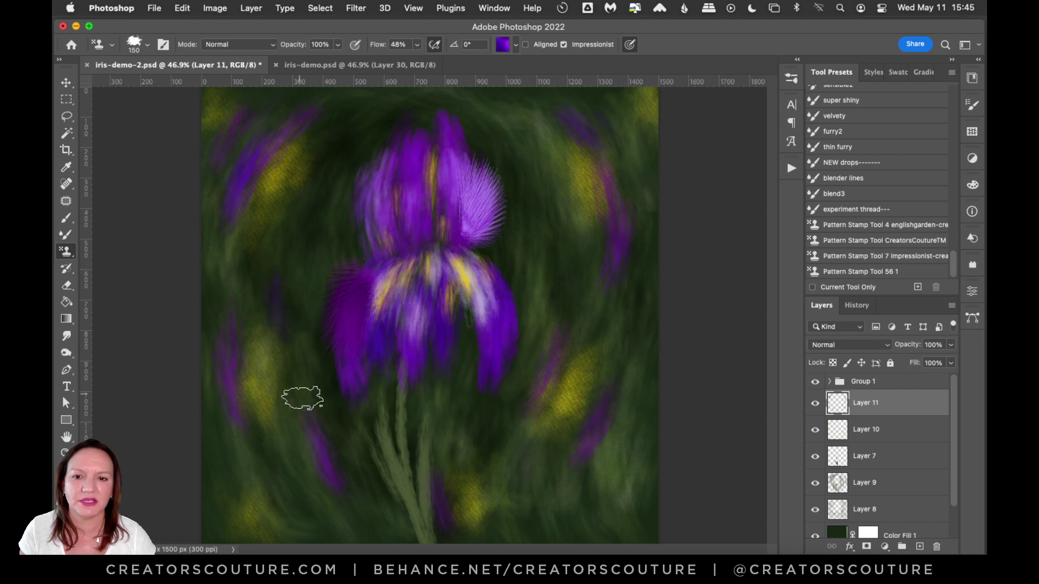
mouse_move(275, 403)
mouse_down()
mouse_move(304, 507)
mouse_move(263, 467)
mouse_move(320, 530)
mouse_move(360, 483)
mouse_move(379, 528)
mouse_move(413, 511)
mouse_move(522, 319)
mouse_move(653, 423)
mouse_move(630, 378)
mouse_move(588, 502)
mouse_move(560, 501)
mouse_move(544, 458)
mouse_move(511, 505)
mouse_move(517, 528)
mouse_up()
mouse_move(545, 229)
mouse_down()
mouse_move(537, 254)
mouse_move(551, 277)
mouse_up()
key(super+z)
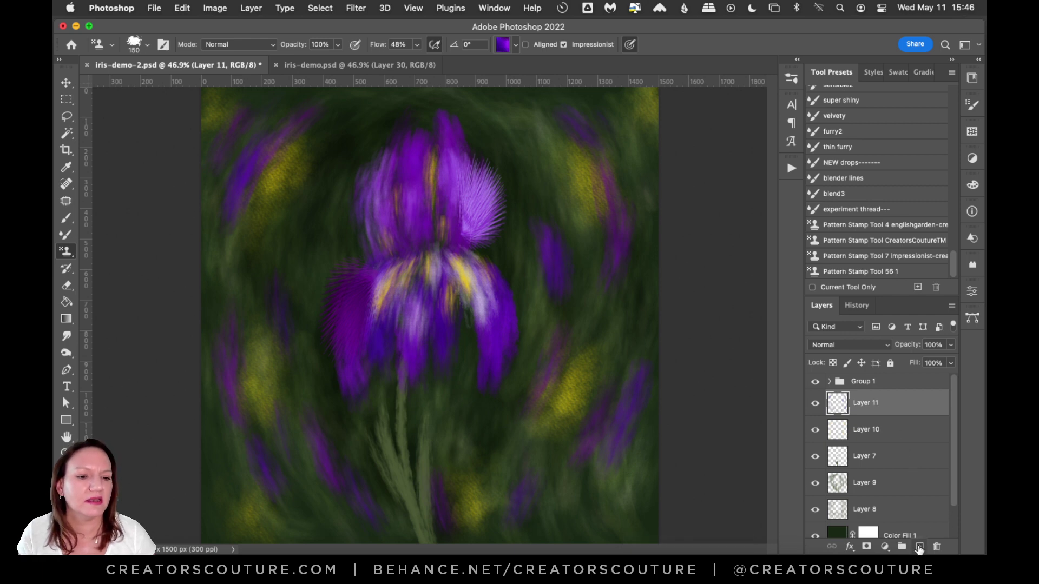
Add a new layer above Layer 11 and select the Galaxy 3 brush at 250 px.
click(919, 547)
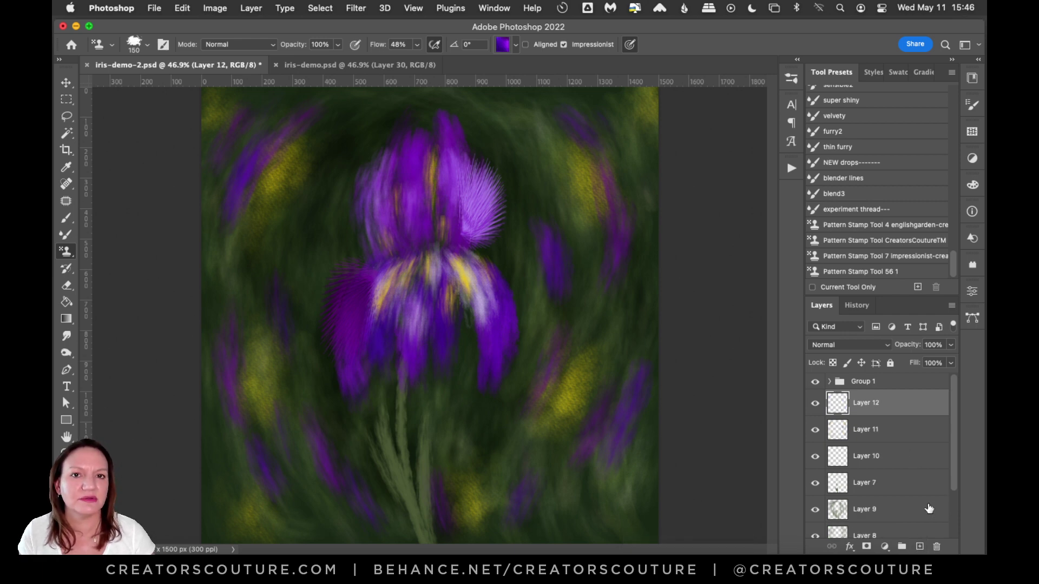
click(792, 79)
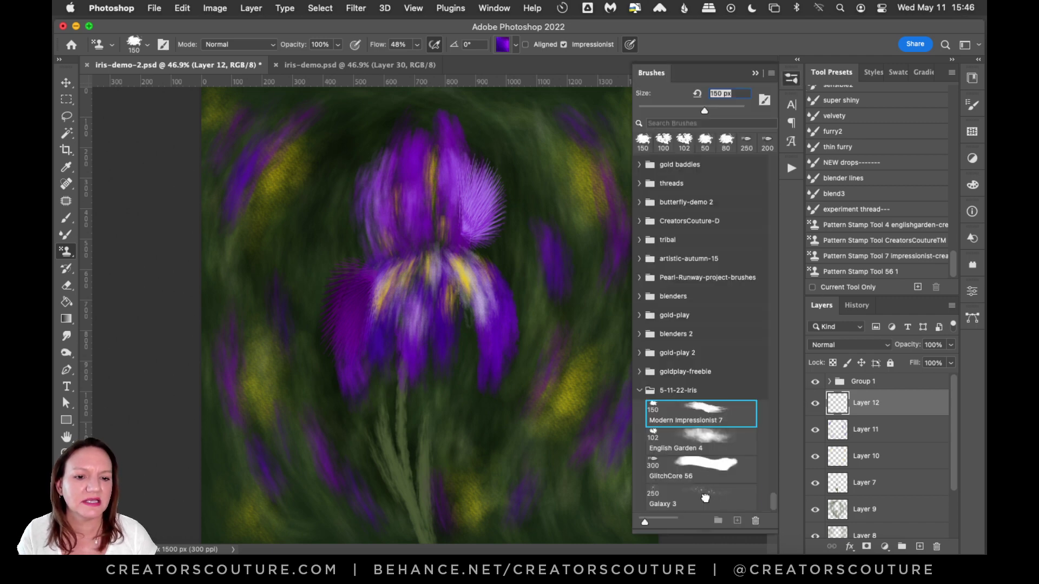
click(705, 498)
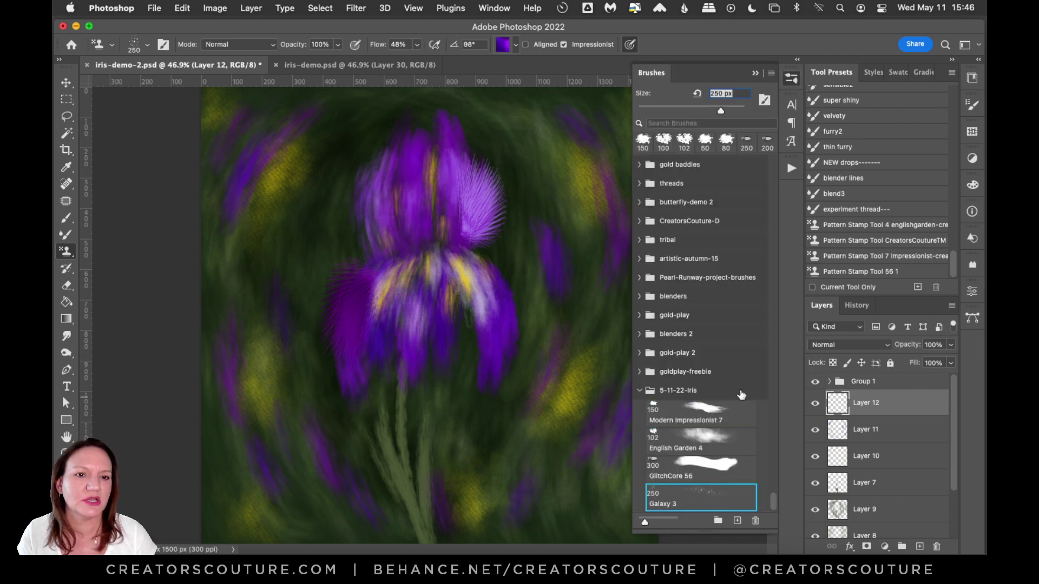
click(792, 80)
Choose the yellow petal pattern, undo the faint trial speckles, compare with iris-demo.psd, and set the flow to 79%.
click(505, 43)
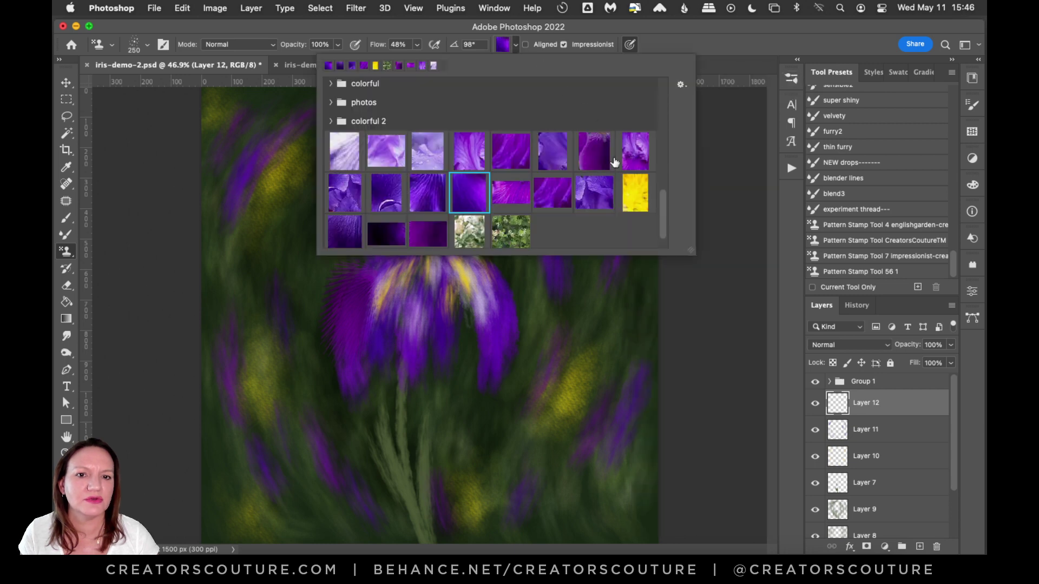
click(633, 194)
click(667, 34)
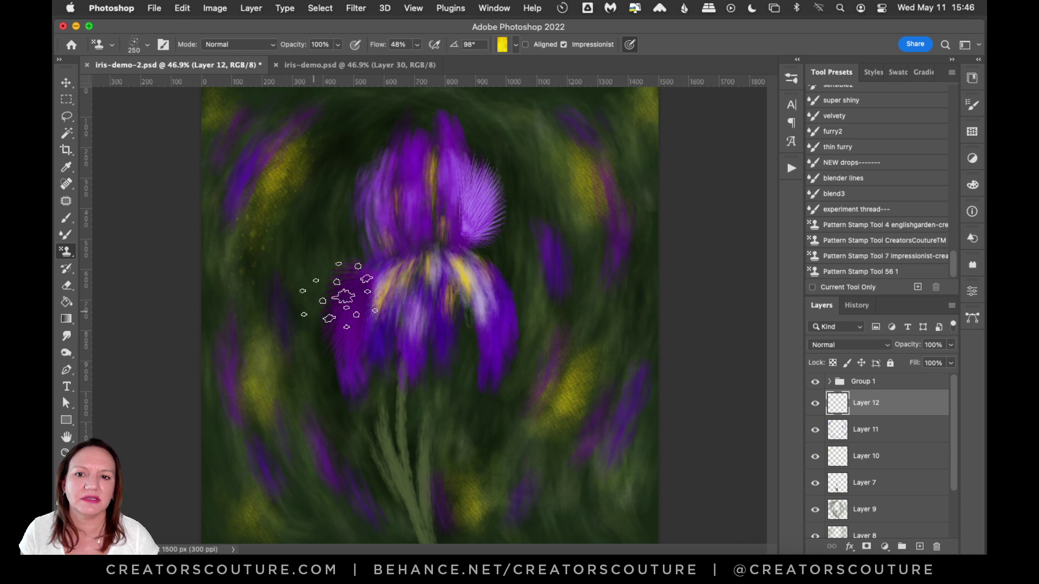
click(301, 63)
click(232, 65)
click(415, 45)
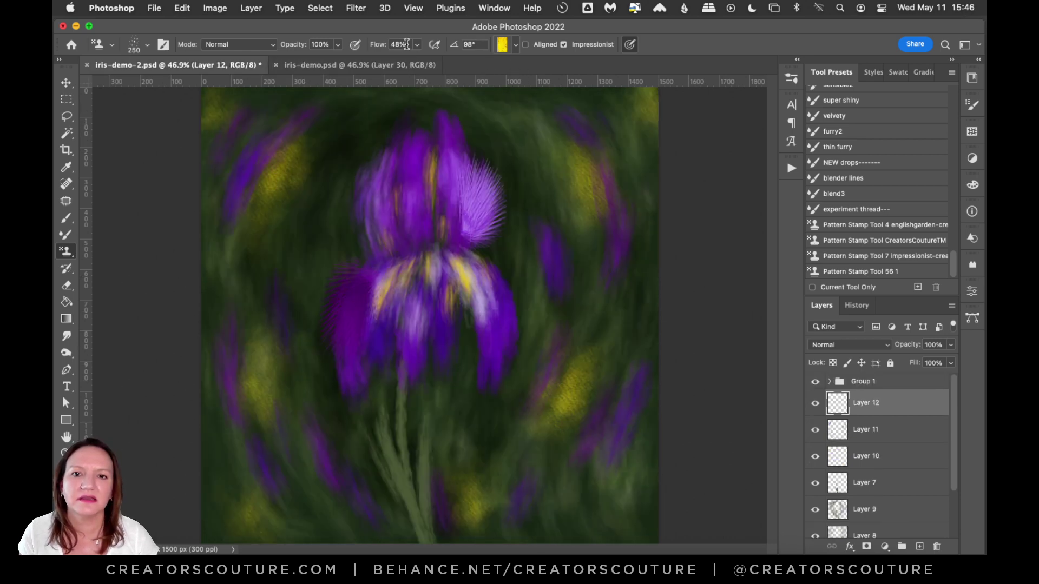
drag(417, 58, 437, 64)
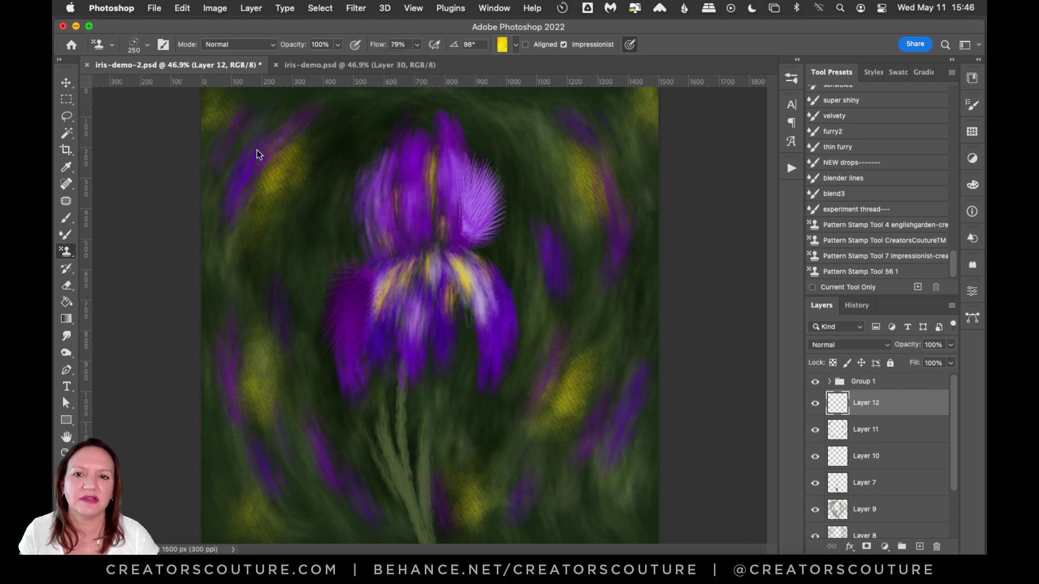
Set the Galaxy 3 brush to 200 px and scatter yellow speckles over the purple and yellow accents and around the iris on Layer 12.
mouse_move(295, 225)
mouse_down()
mouse_move(301, 197)
mouse_move(278, 162)
mouse_move(292, 117)
mouse_up()
key(bracketleft)
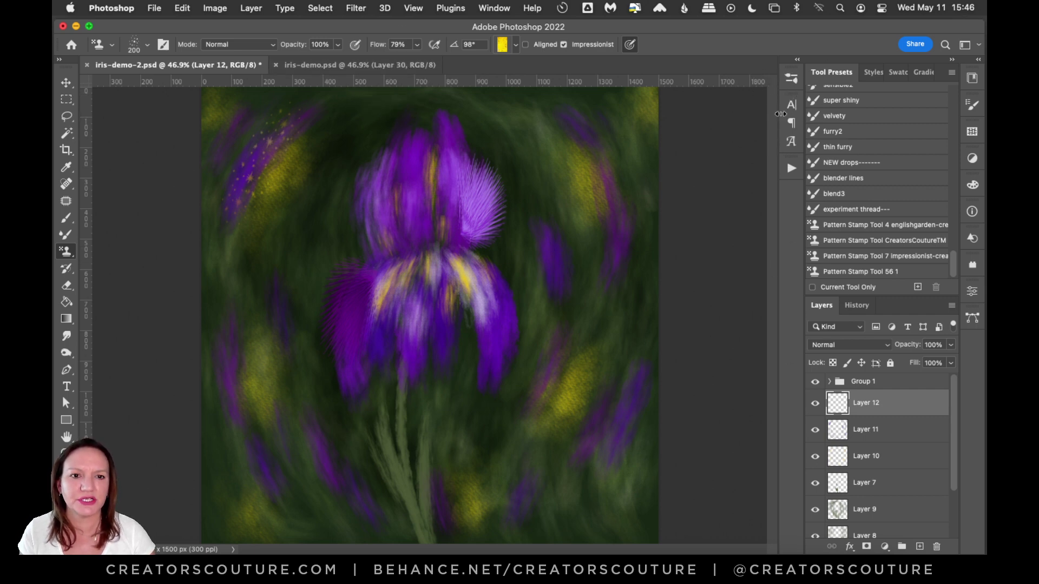
click(791, 78)
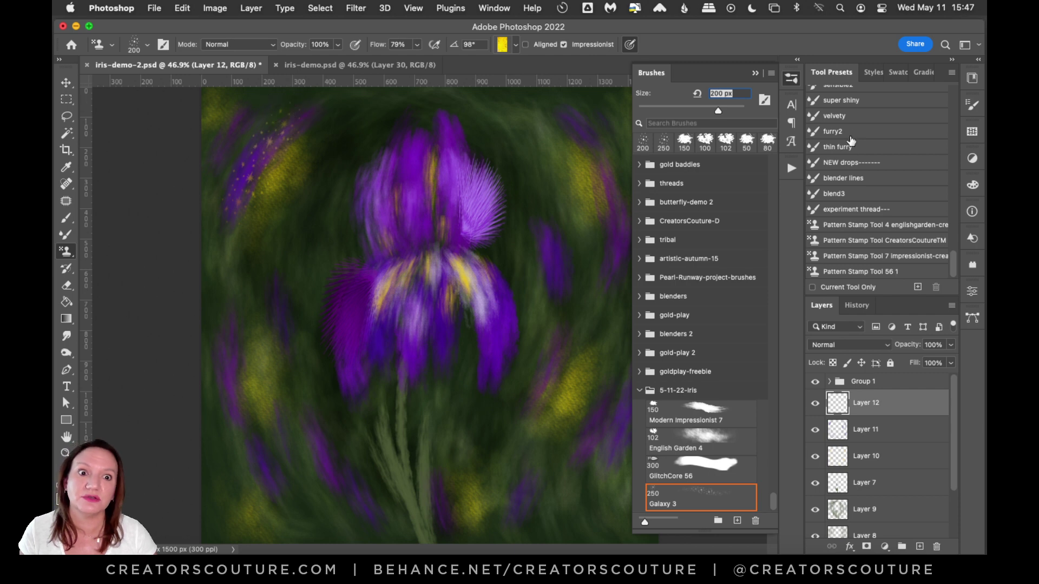
click(791, 80)
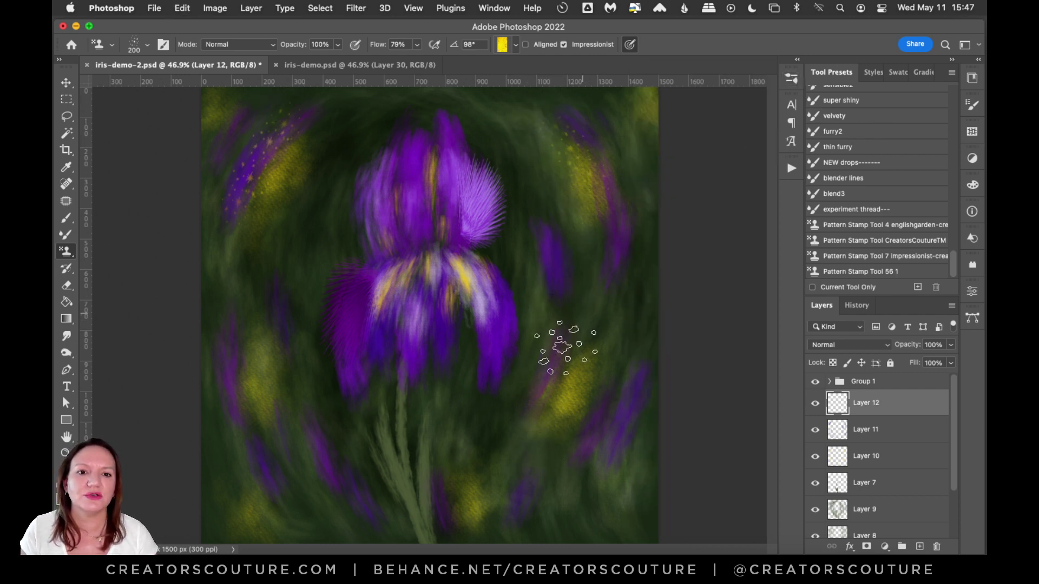
drag(594, 314, 606, 240)
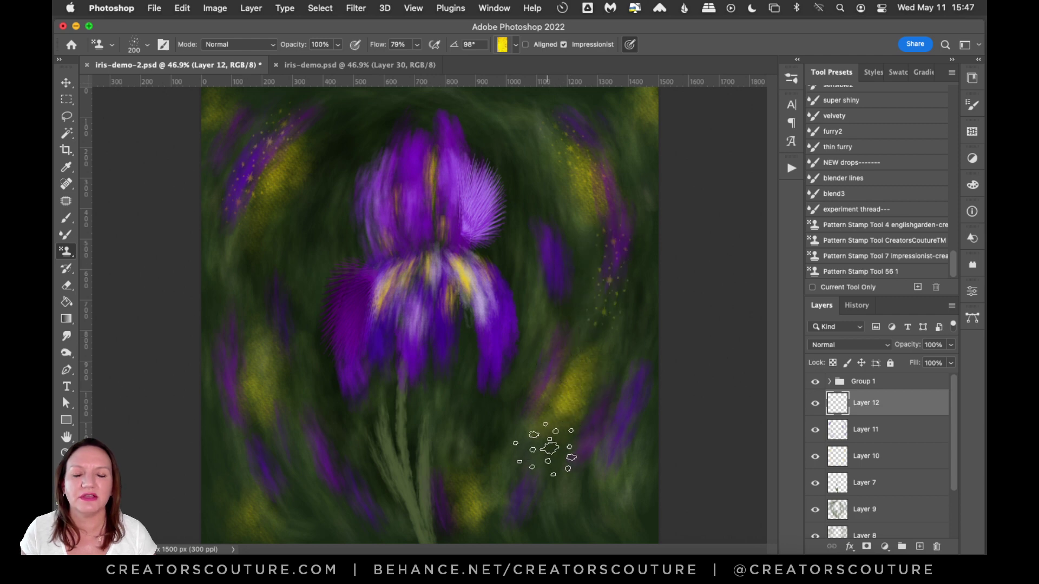
drag(327, 297, 287, 355)
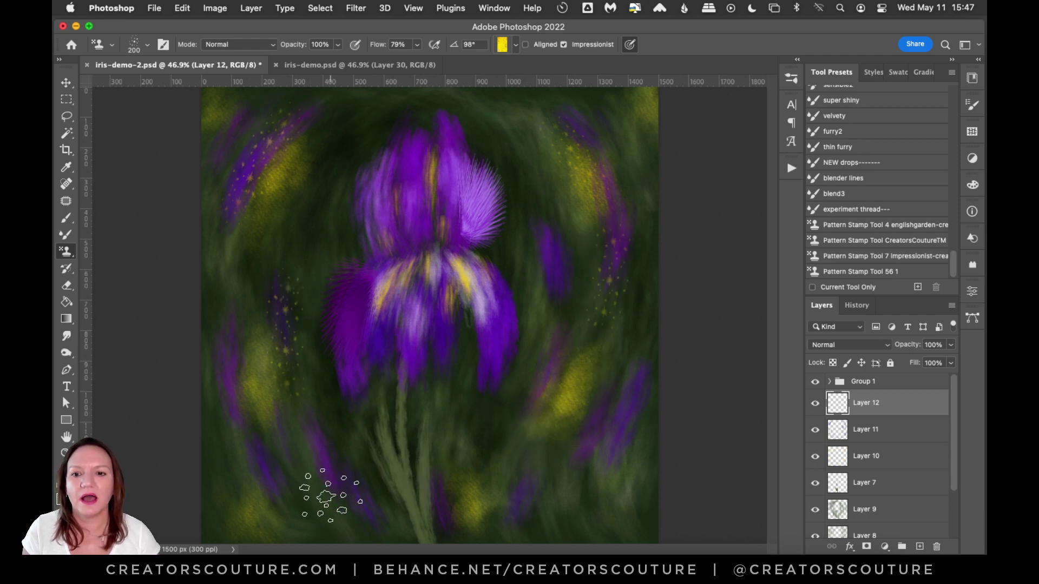
drag(285, 488, 257, 492)
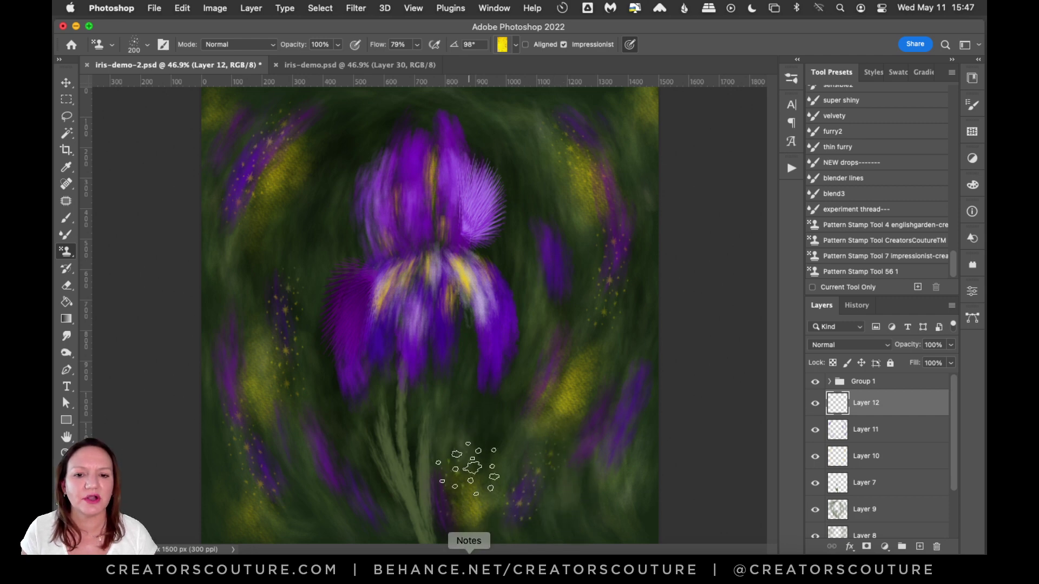
drag(676, 386, 614, 429)
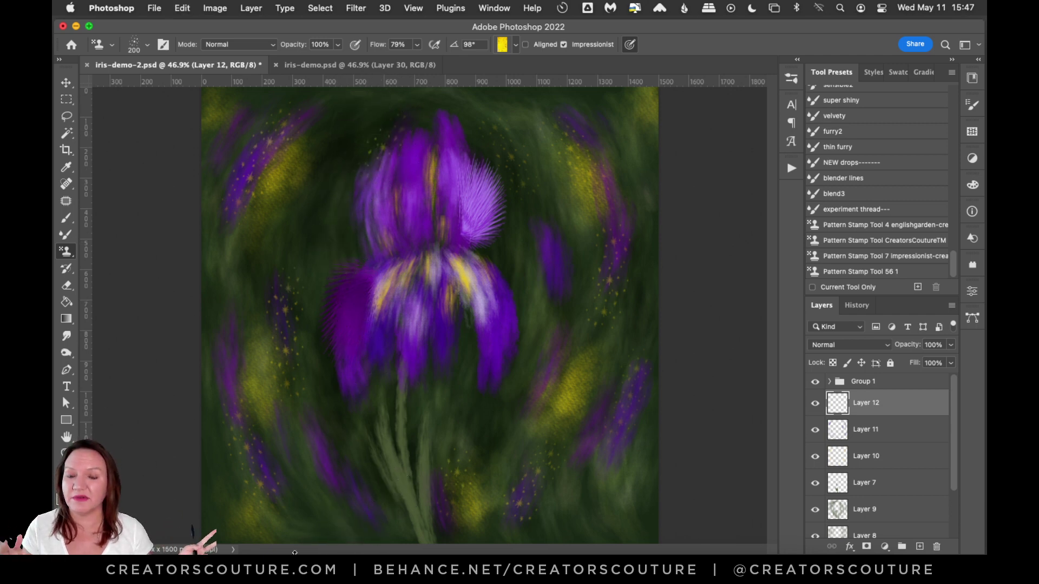
Compare the speckles and accents with the reference painting in iris-demo.psd, returning to iris-demo-2.psd.
click(361, 66)
click(222, 66)
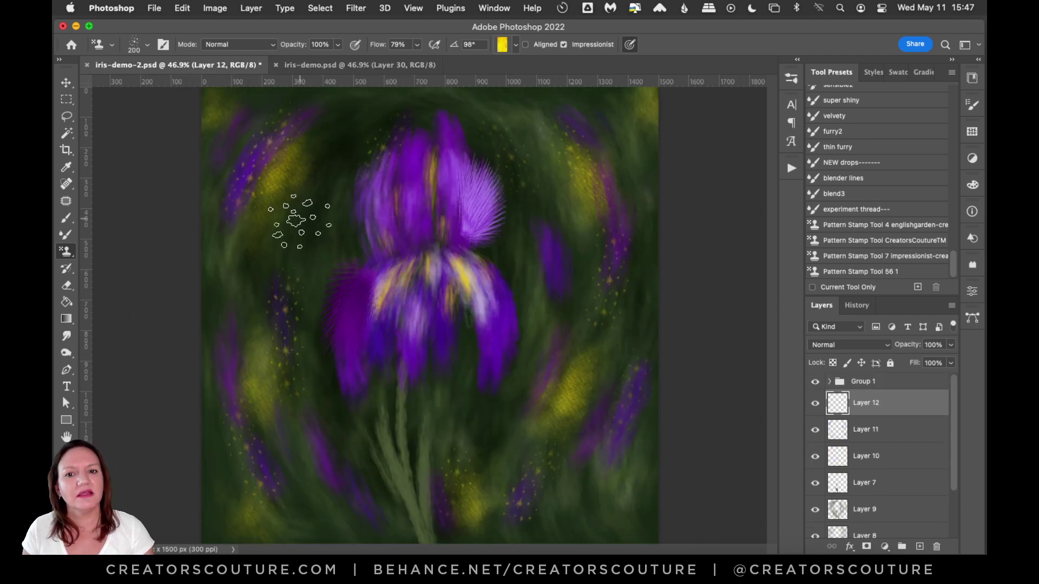
click(343, 66)
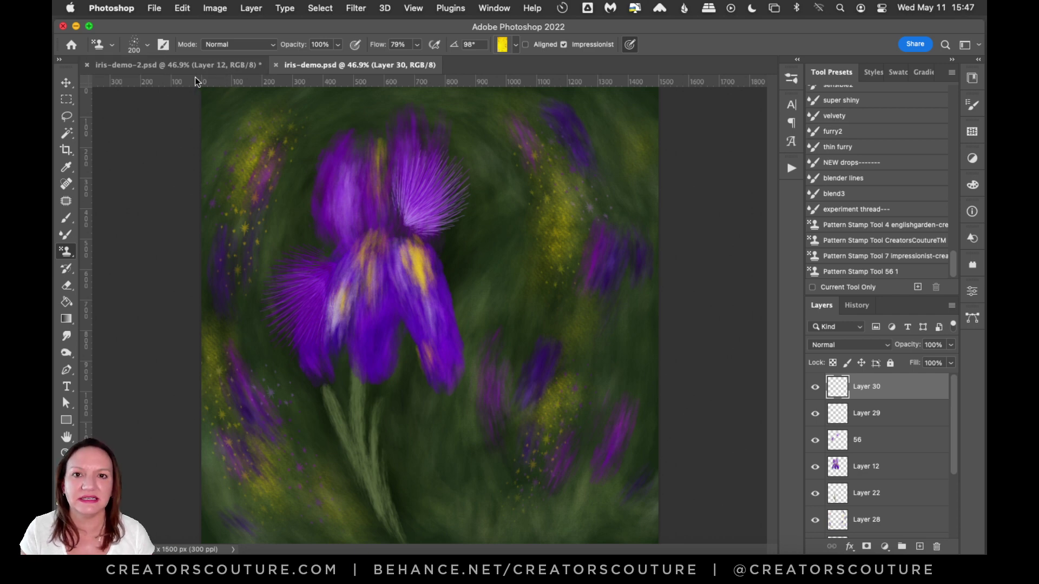
click(230, 65)
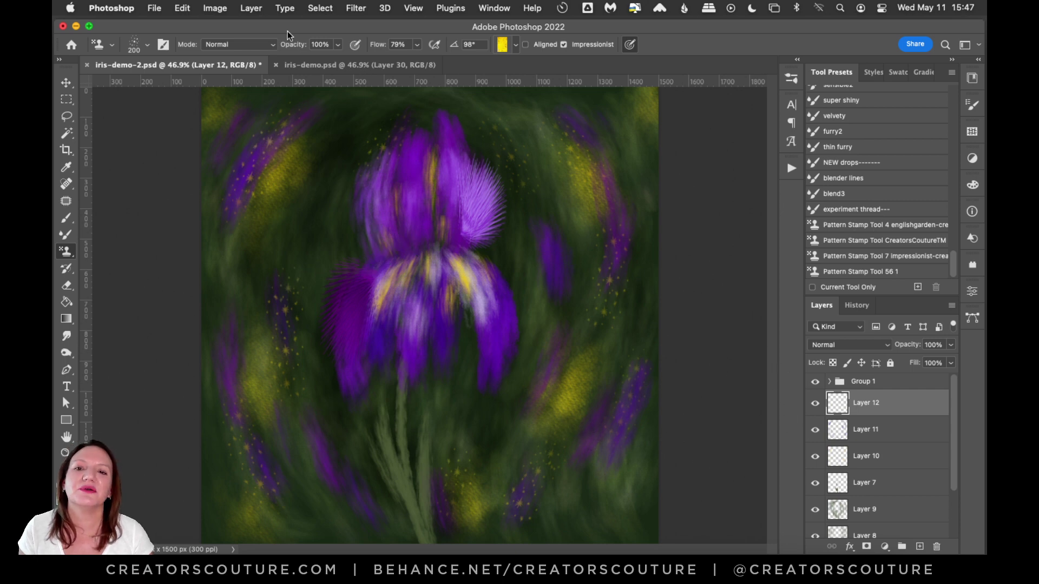
click(297, 64)
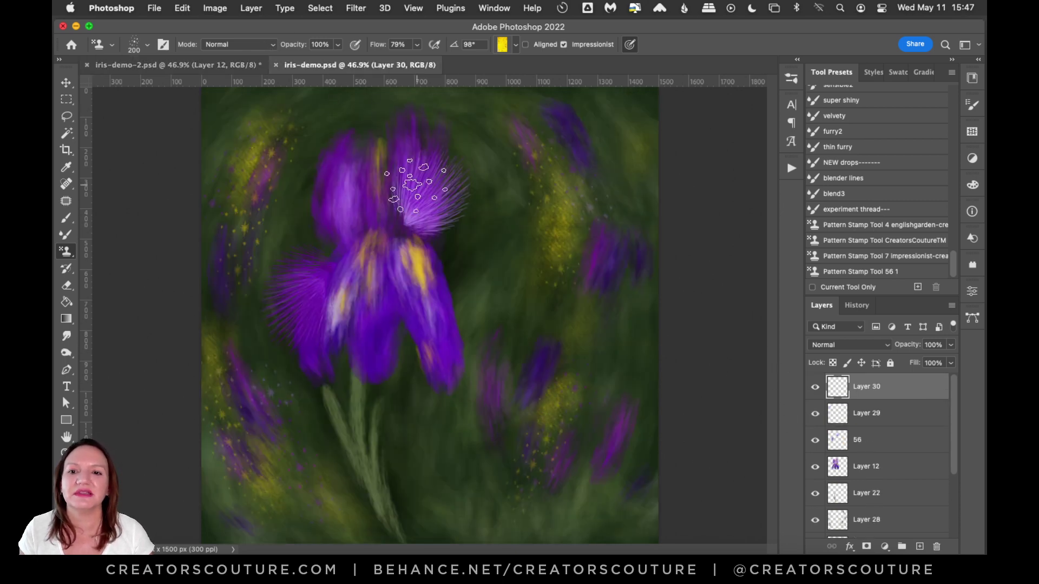
click(191, 64)
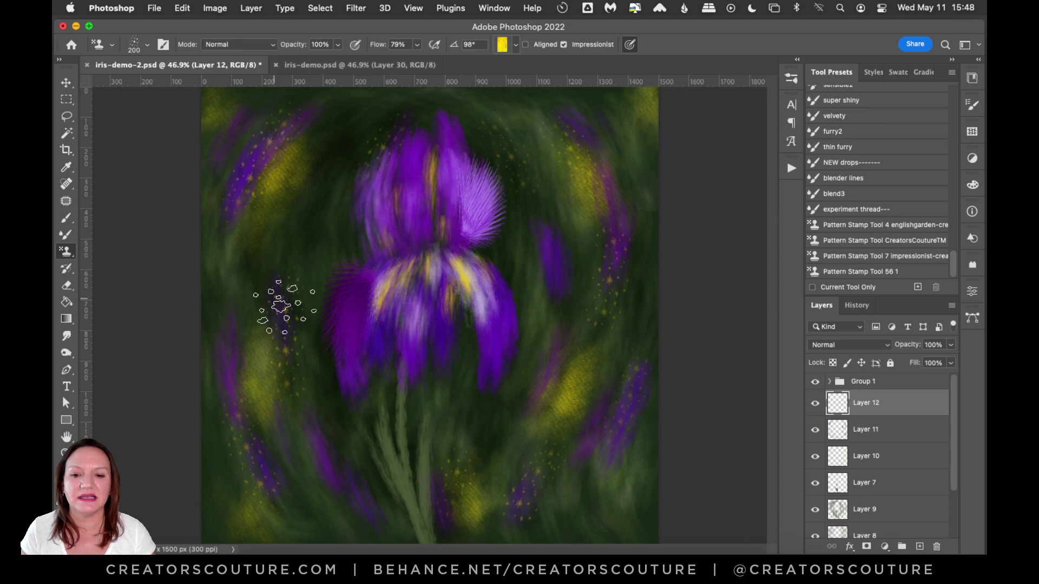
Browse the pattern library, switch to Chrome to view the purple iris photos on Pinterest, and return to Photoshop.
click(972, 131)
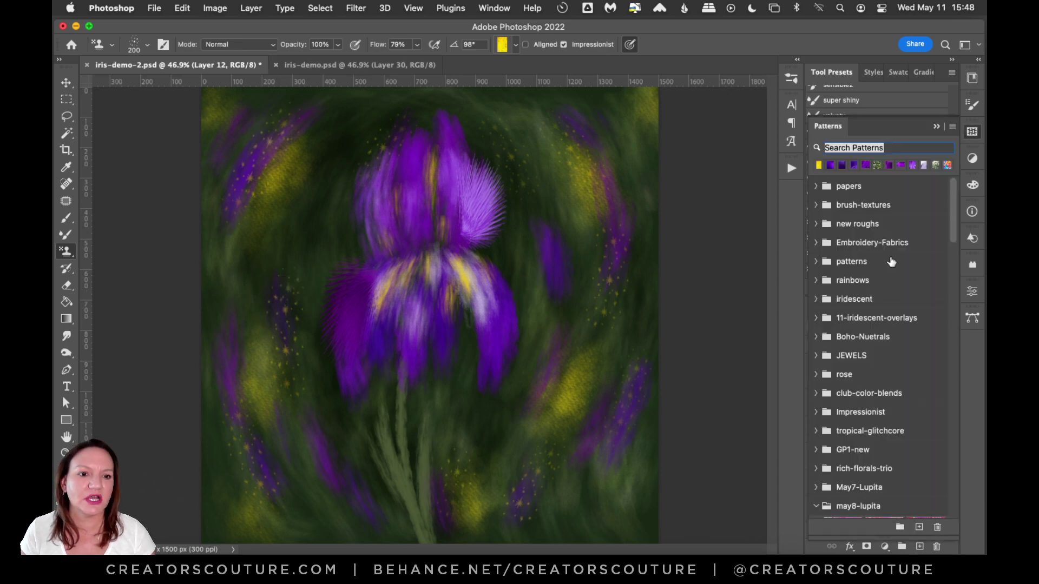
scroll(913, 391, down, 15)
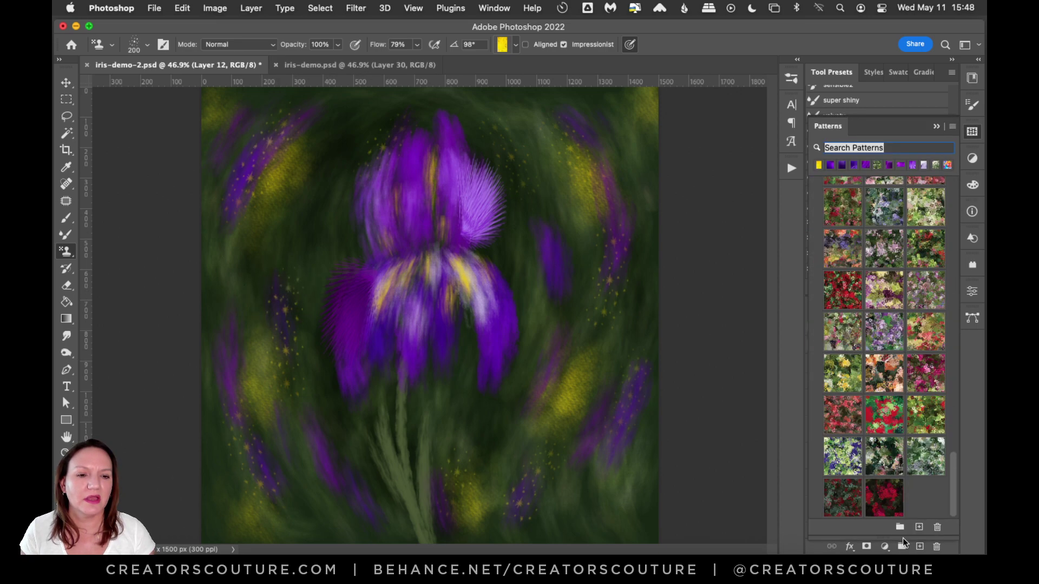
scroll(913, 391, up, 5)
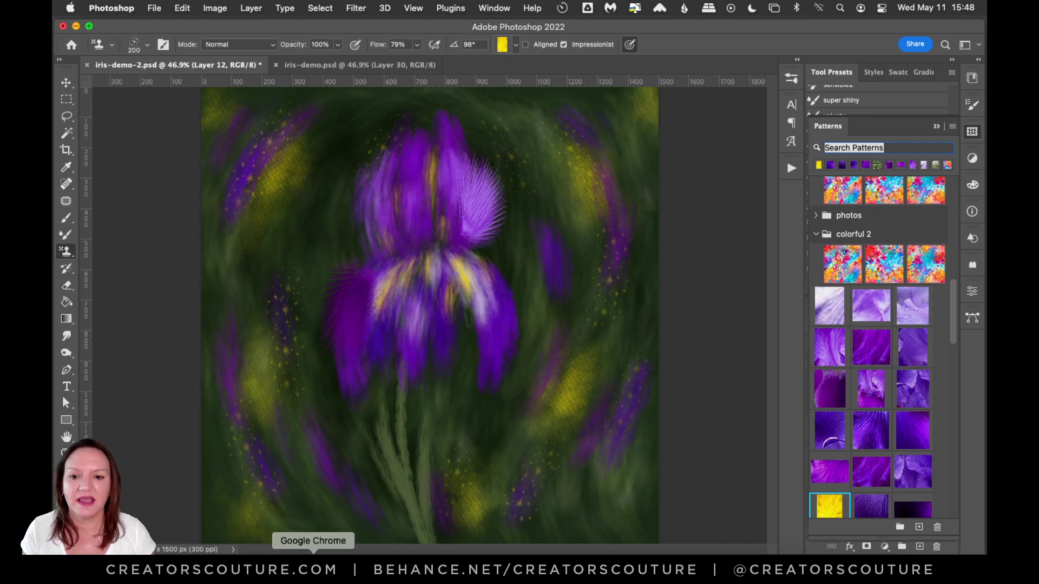
click(326, 575)
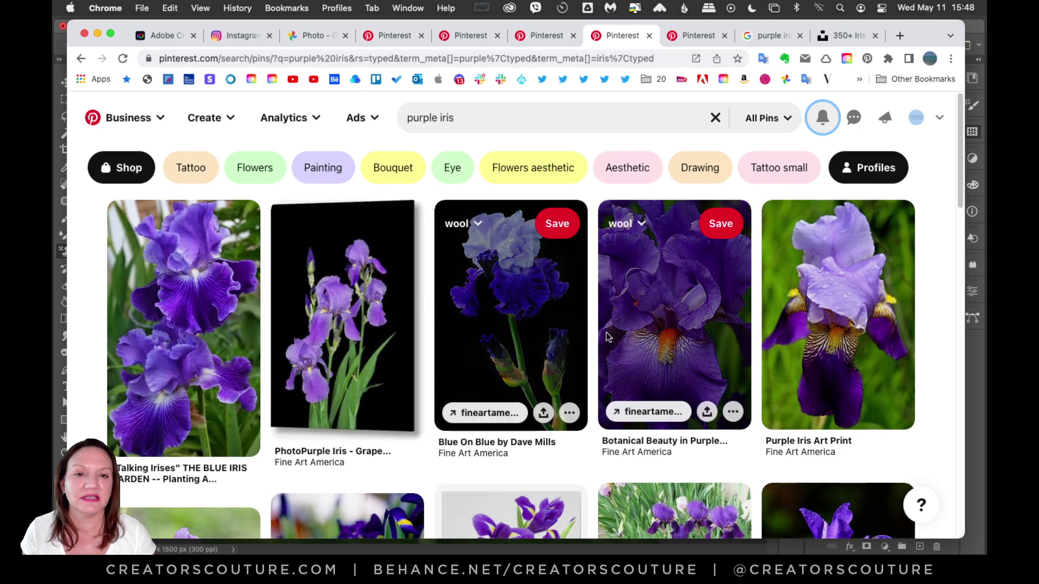
mouse_move(654, 383)
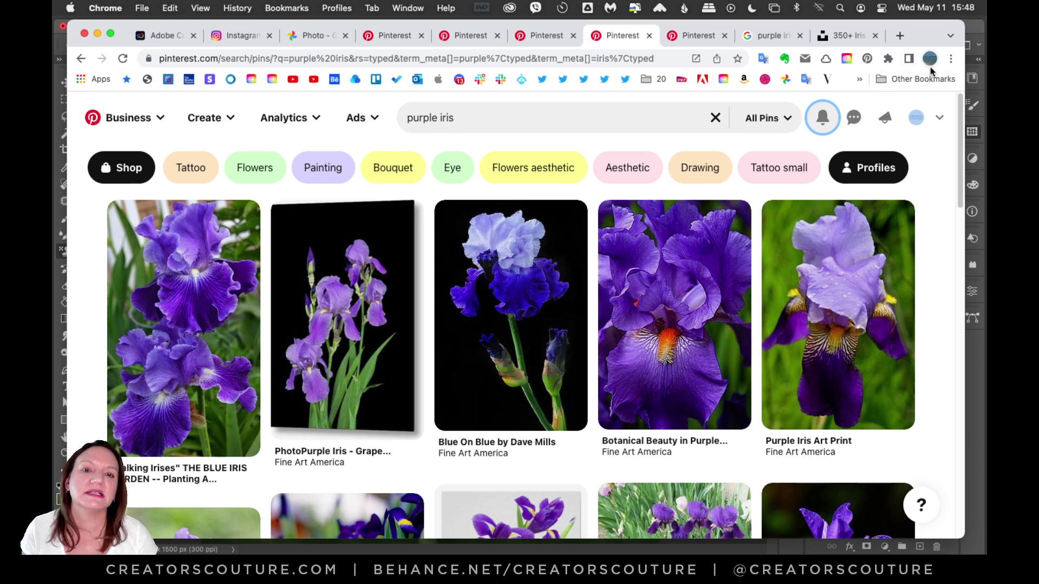
click(979, 25)
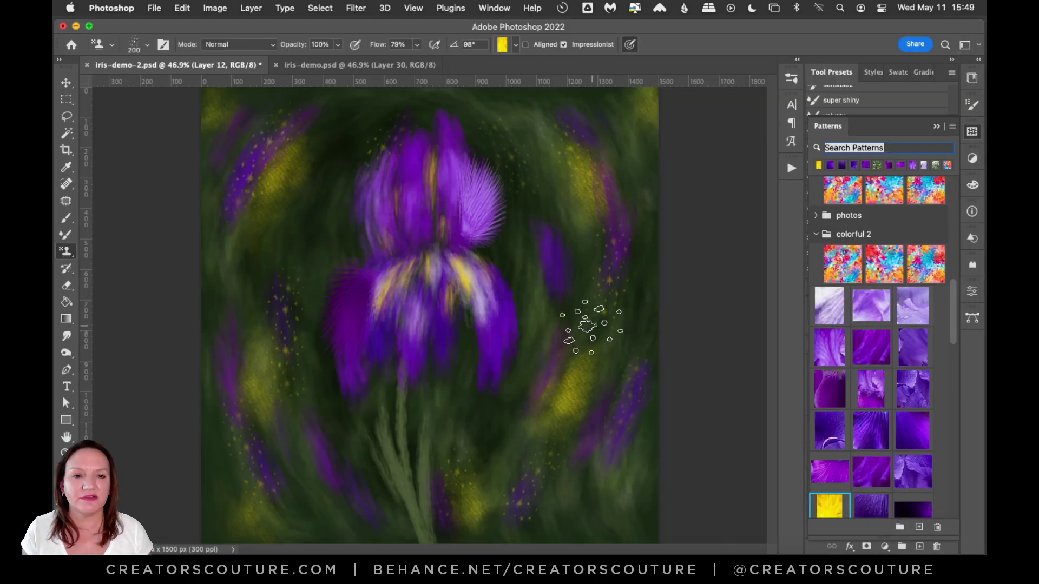
Review the 5-11-22-Iris brush set and the iris petal patterns, leaving the current brush and pattern selected.
click(791, 80)
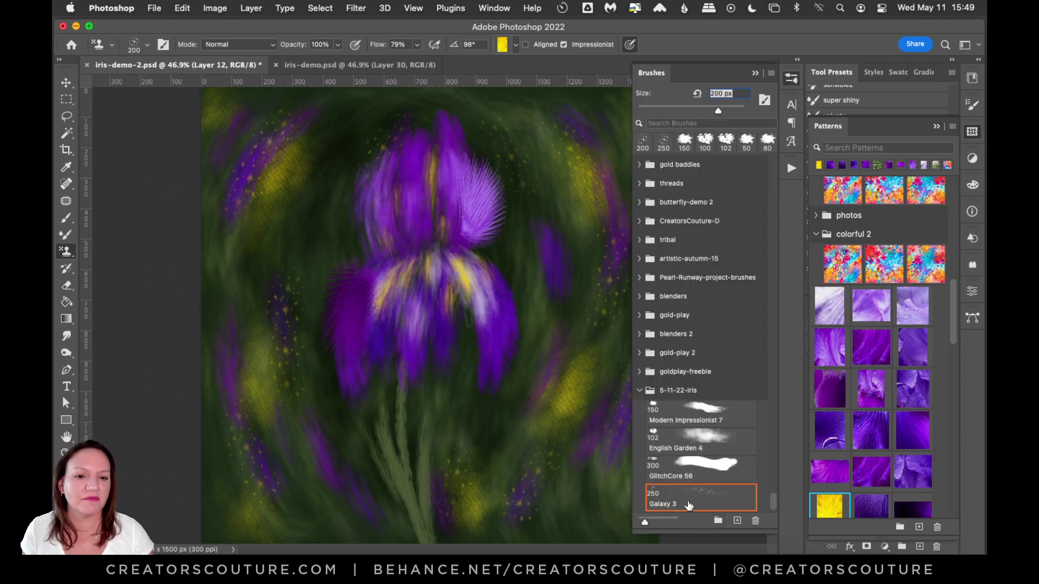
scroll(953, 315, down, 3)
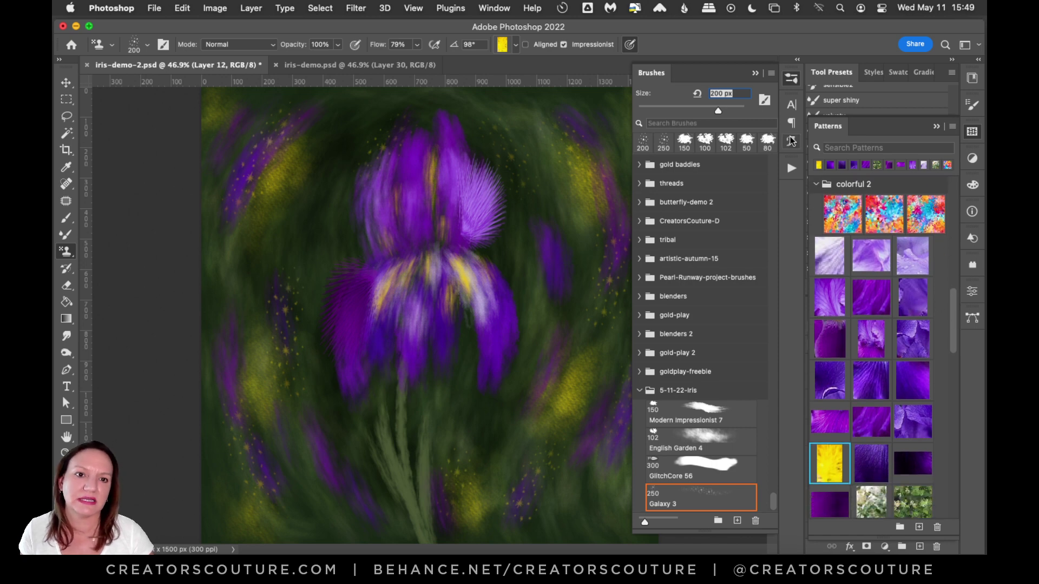
click(791, 80)
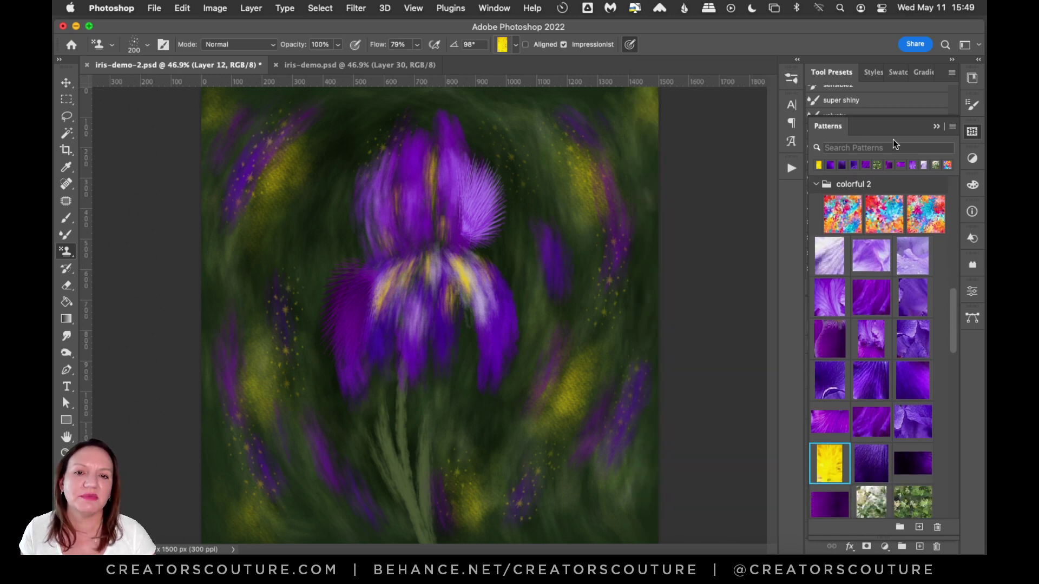
click(972, 133)
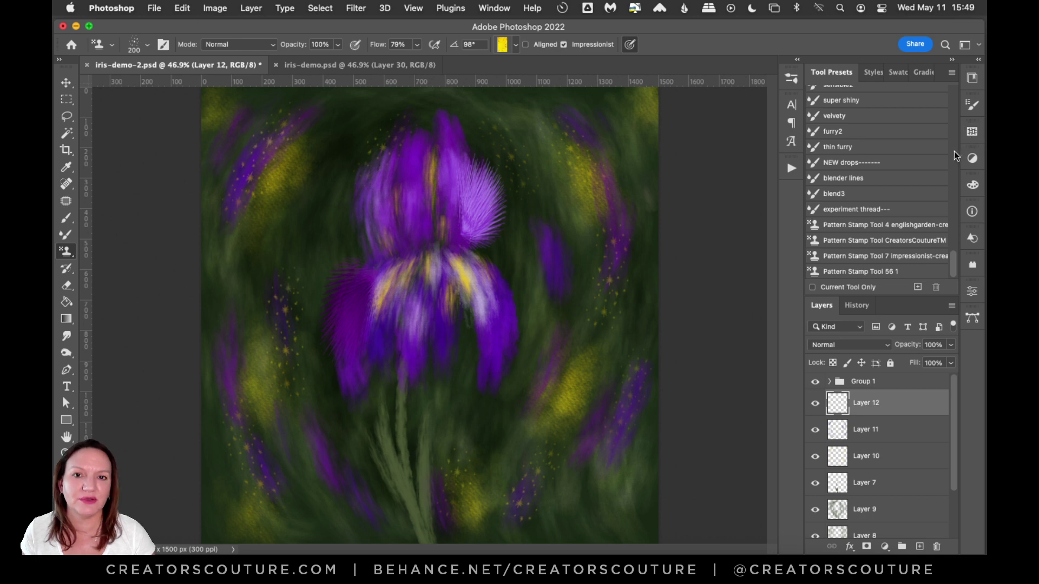